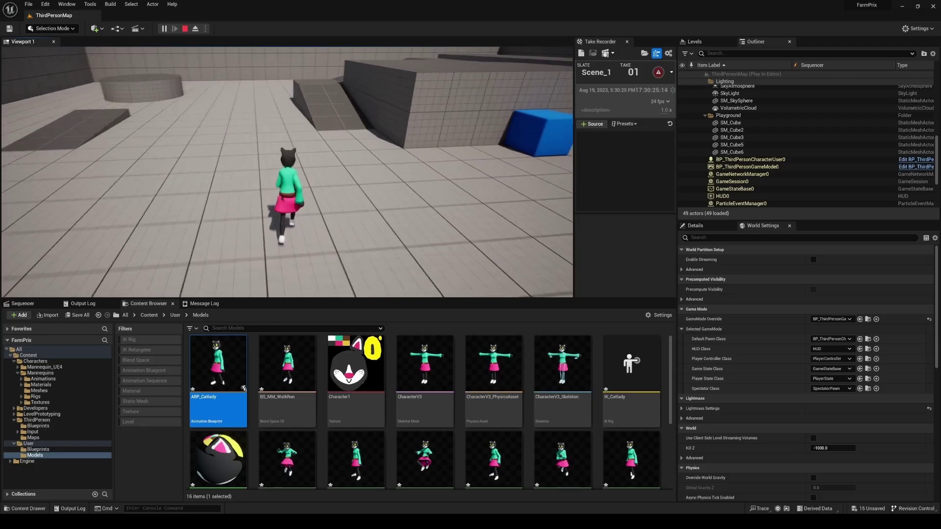
Playtest the level by running the cat character around and jumping between the blocks
{"action": "key", "text": "d"}
{"action": "key", "text": "w"}
{"action": "key", "text": "space"}
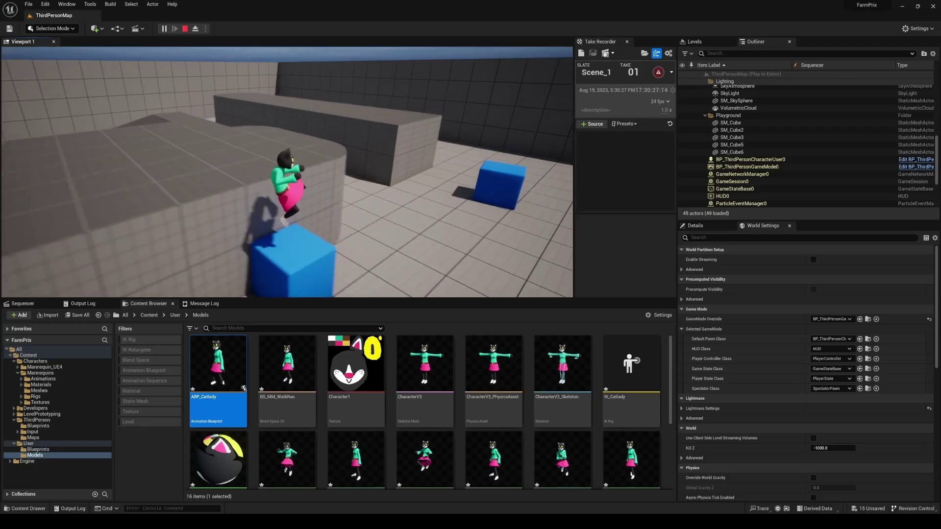
{"action": "key", "text": "space"}
{"action": "key", "text": "a"}
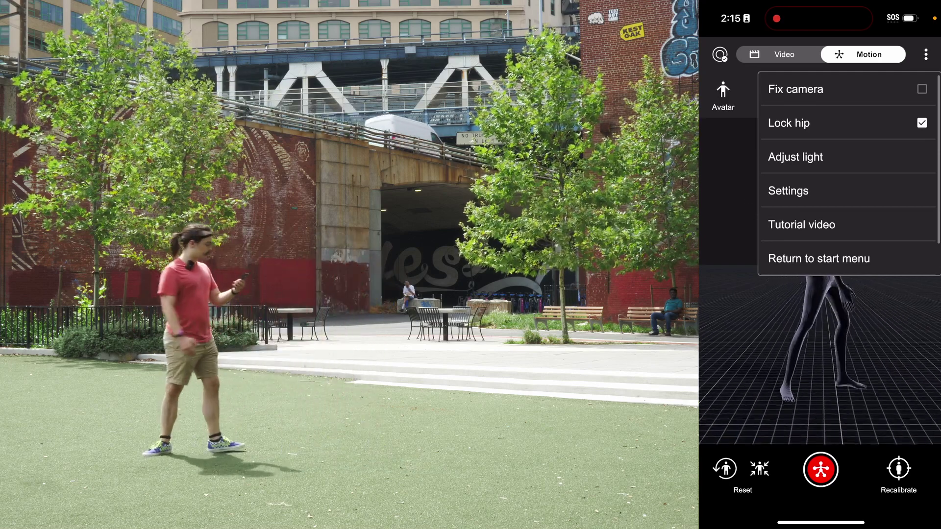
Toggle the Lock hip option in the motion-capture phone app
{"action": "left_click", "coordinate": [922, 123]}
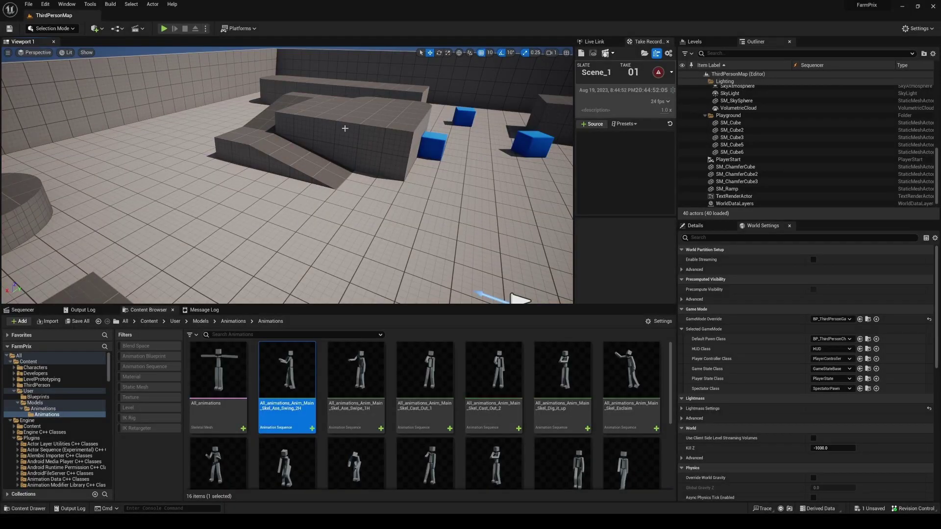
Playtest ThirdPersonMap in Unreal Editor, run the cat character past the ramp and blocks, and end the session
{"action": "left_click", "coordinate": [173, 31]}
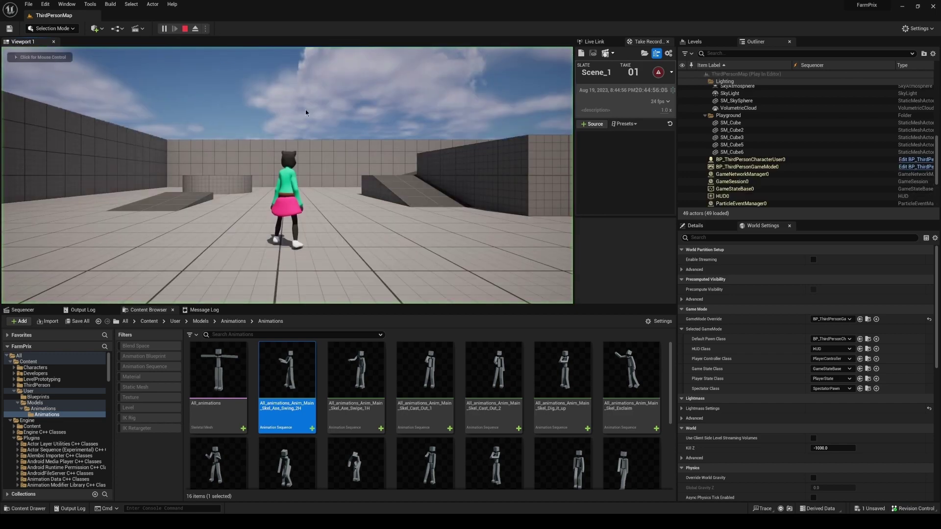
{"action": "key", "text": "w"}
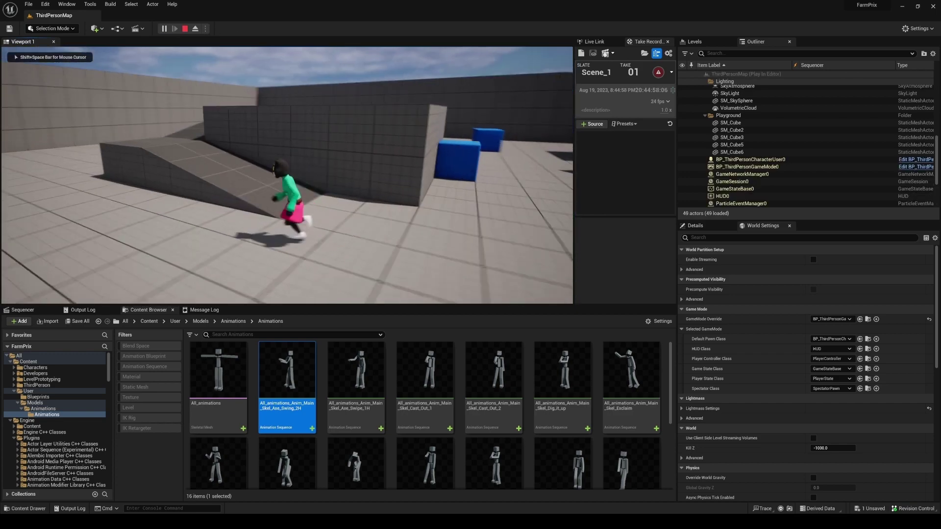
{"action": "key", "text": "d"}
{"action": "key", "text": "w"}
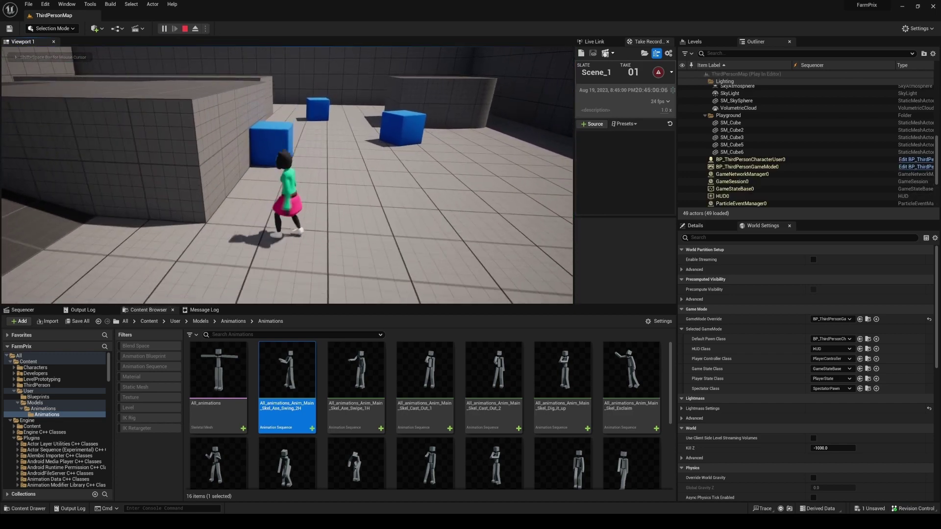
{"action": "key", "text": "Escape"}
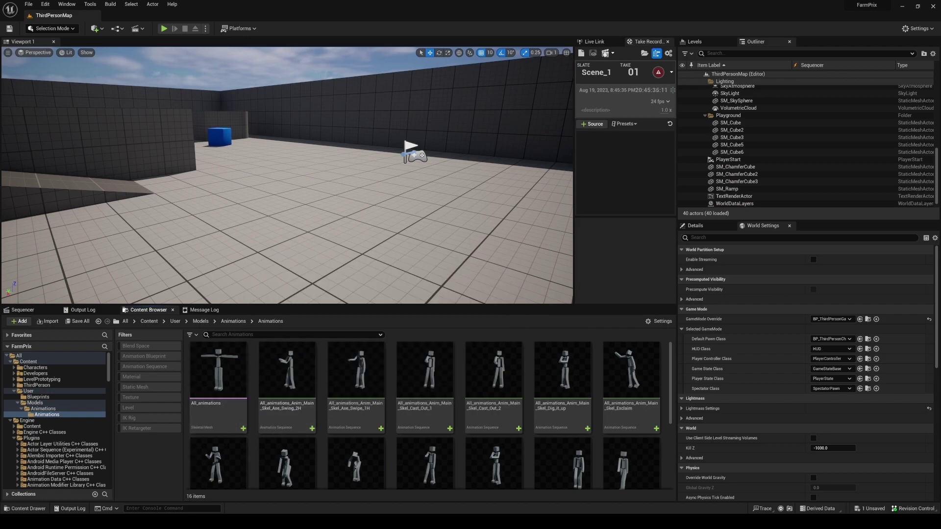
Switch to Blender and review the Shovel Dig animation on the blocky figure from several angles by scrubbing and playing it
{"action": "mouse_move", "coordinate": [138, 522]}
{"action": "left_click", "coordinate": [136, 488]}
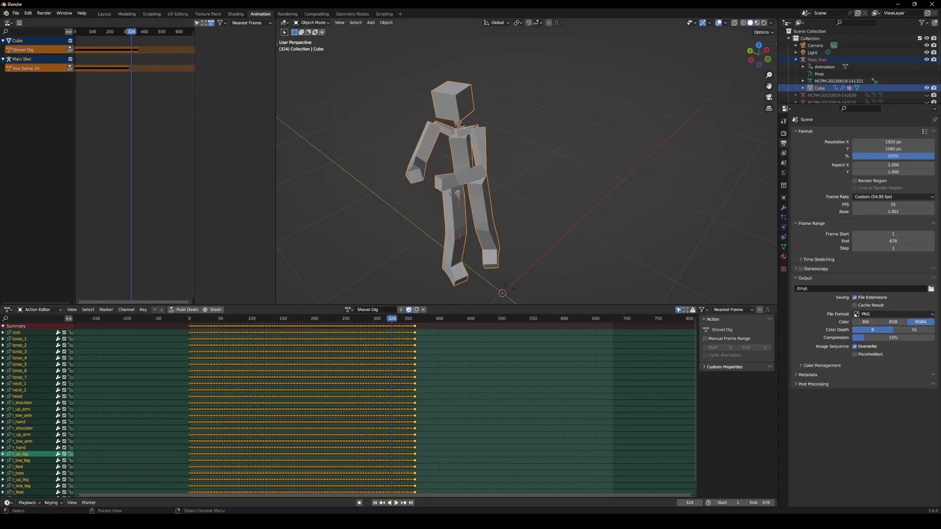
{"action": "middle_click_drag", "start_coordinate": [461, 123], "coordinate": [509, 175]}
{"action": "left_click_drag", "start_coordinate": [396, 324], "coordinate": [244, 323]}
{"action": "key", "text": "space"}
{"action": "middle_click_drag", "start_coordinate": [484, 179], "coordinate": [416, 169]}
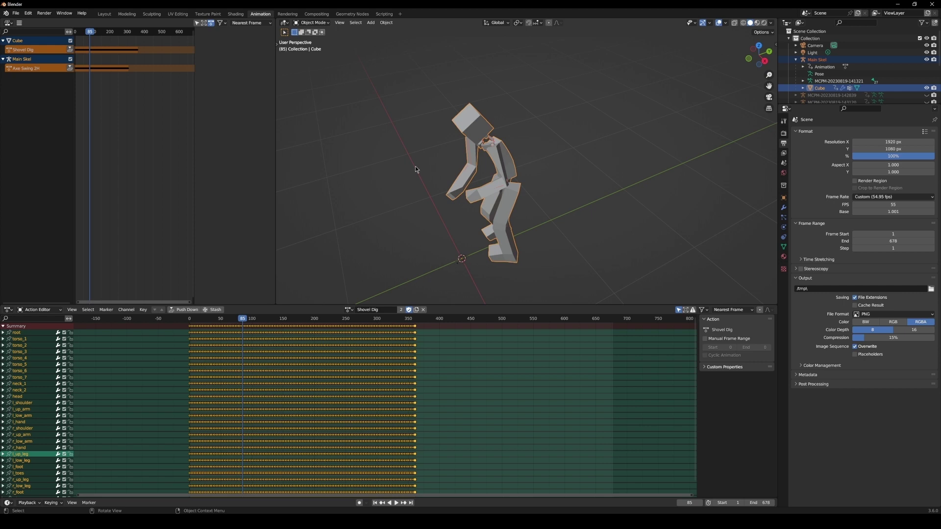
{"action": "left_click_drag", "start_coordinate": [240, 318], "coordinate": [347, 322]}
{"action": "middle_click_drag", "start_coordinate": [441, 211], "coordinate": [510, 203]}
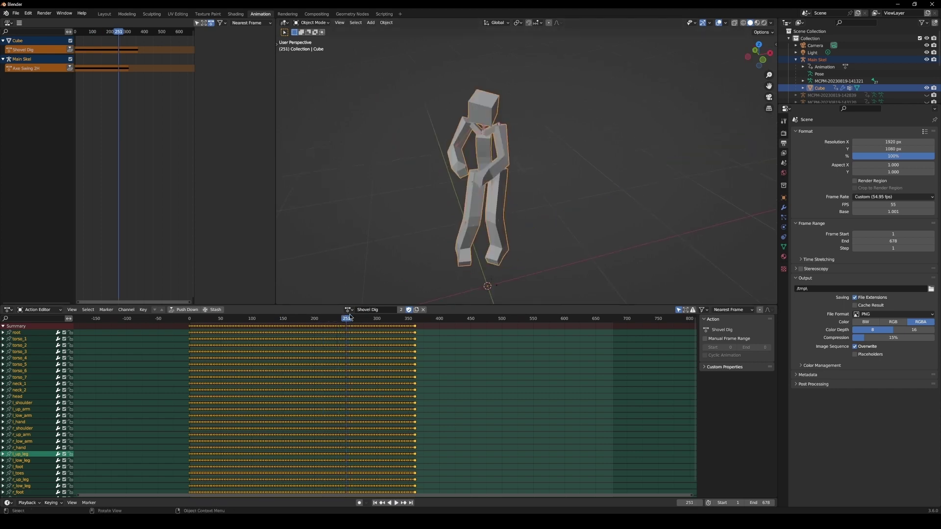
{"action": "key", "text": "space"}
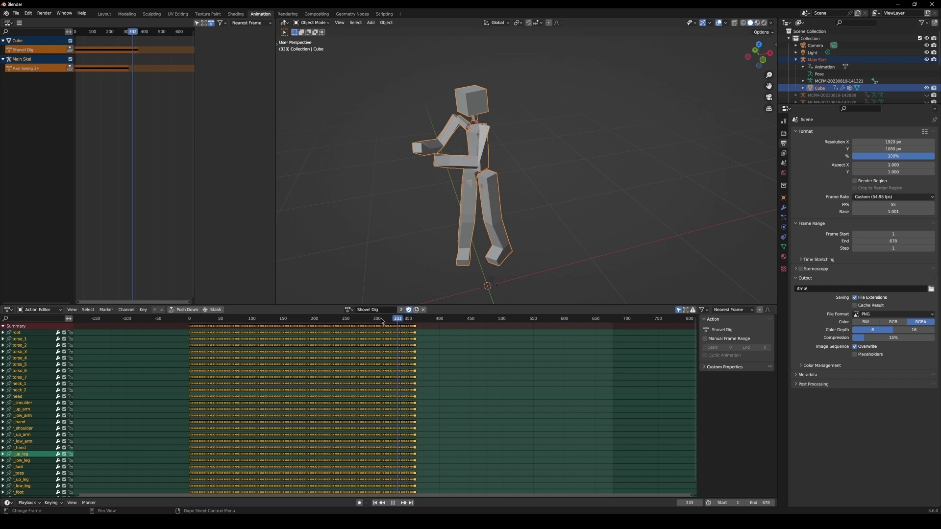
{"action": "left_click_drag", "start_coordinate": [381, 321], "coordinate": [223, 318]}
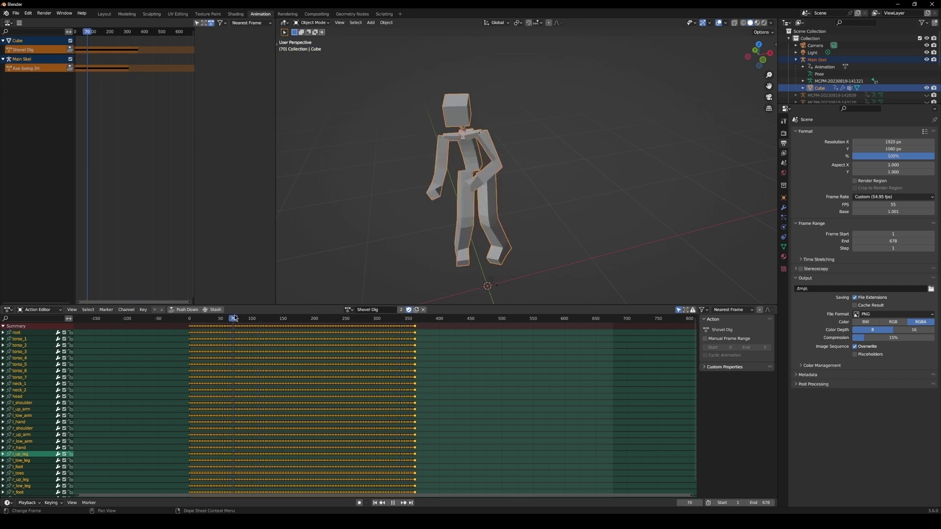
{"action": "key", "text": "space"}
{"action": "middle_click_drag", "start_coordinate": [518, 177], "coordinate": [532, 174]}
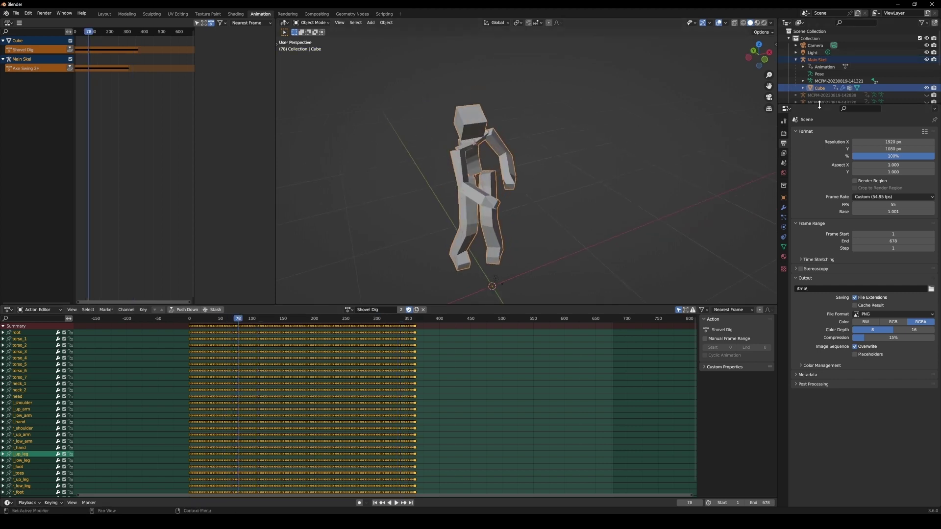
Hide Main Skel and its Cube, and show the MCPM-20230819-143800.001 armature with its Cube.001 mesh
{"action": "left_click_drag", "start_coordinate": [819, 104], "coordinate": [819, 206]}
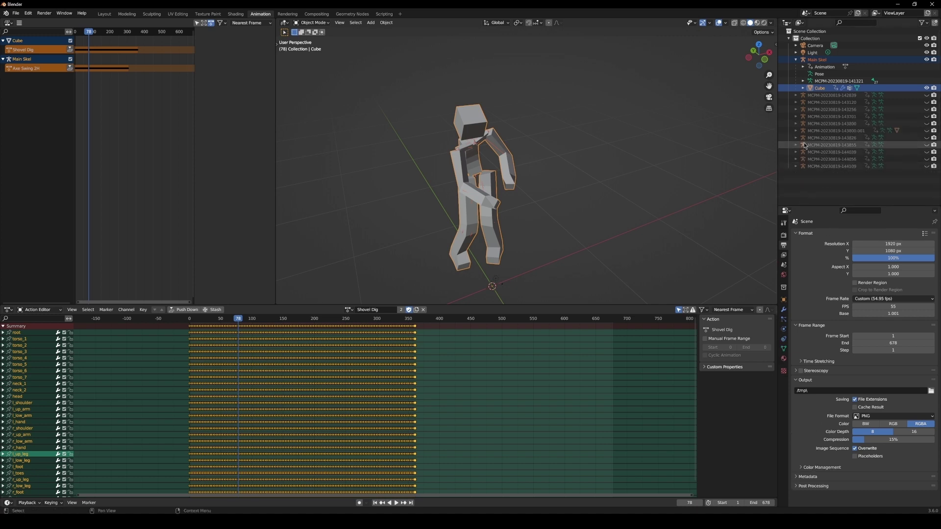
{"action": "left_click", "coordinate": [795, 131]}
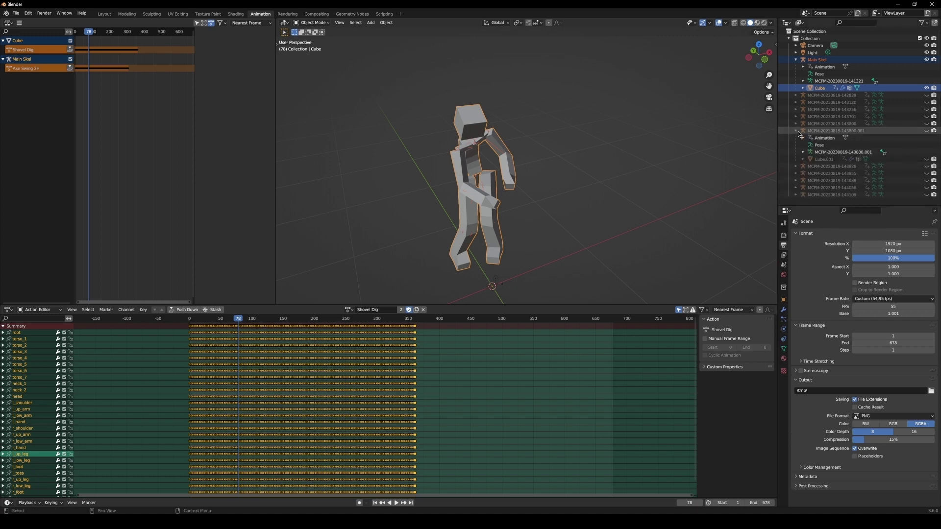
{"action": "left_click", "coordinate": [927, 59]}
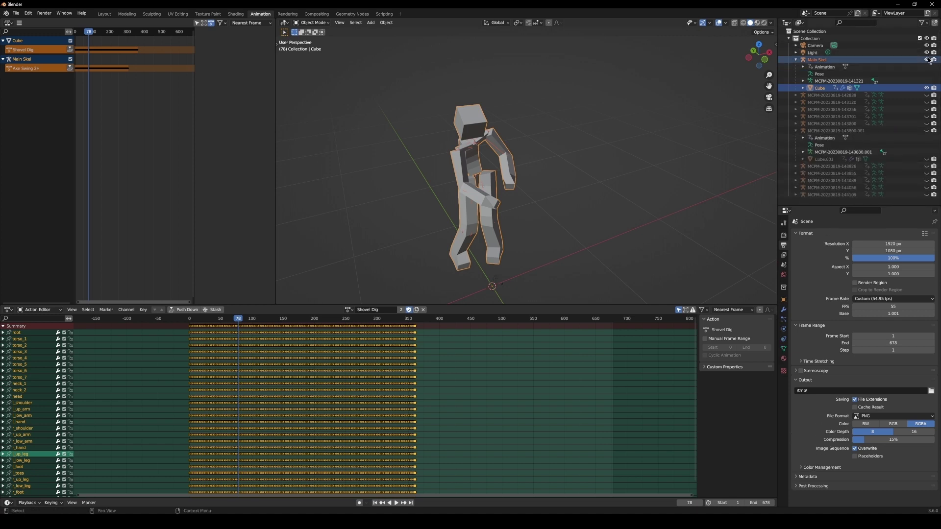
{"action": "left_click", "coordinate": [924, 131]}
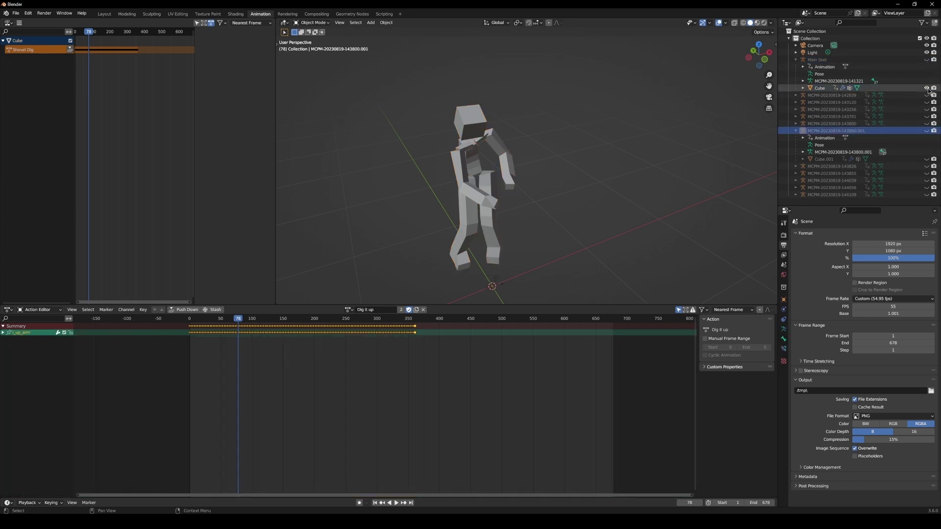
{"action": "left_click", "coordinate": [927, 88]}
{"action": "left_click", "coordinate": [927, 131]}
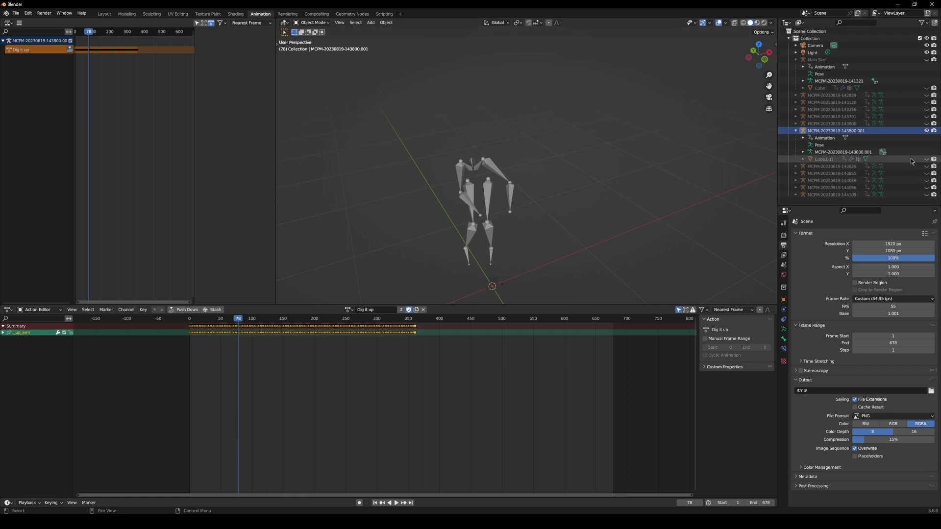
{"action": "left_click", "coordinate": [926, 160]}
Examine the box mesh around the armature and open Cube.001 in Edit Mode
{"action": "scroll", "coordinate": [498, 227], "scroll_direction": "up", "scroll_amount": 3}
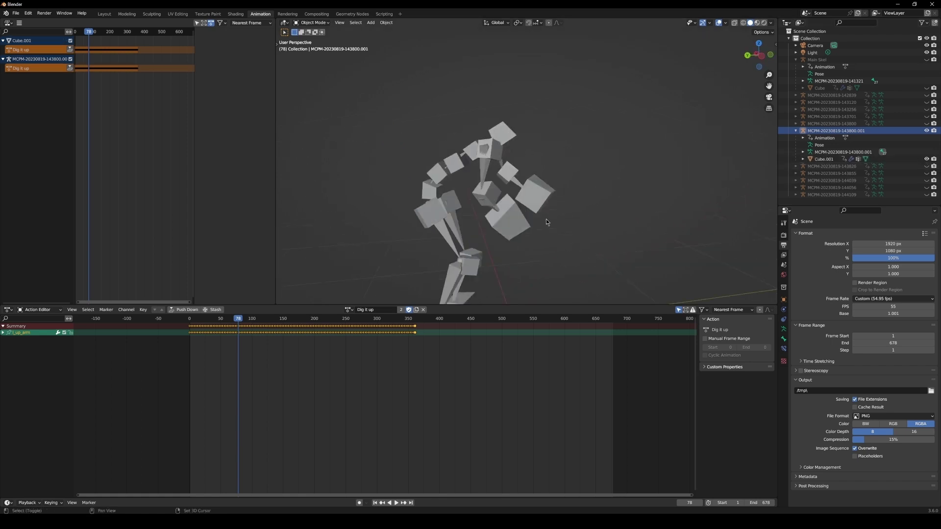
{"action": "middle_click_drag", "start_coordinate": [546, 219], "coordinate": [484, 175]}
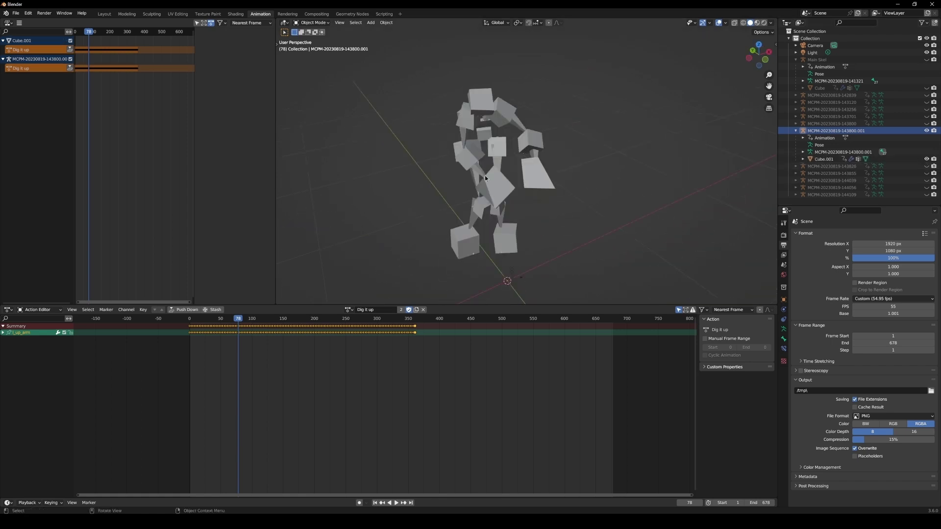
{"action": "left_click", "coordinate": [499, 176]}
{"action": "key", "text": "Tab"}
{"action": "middle_click_drag", "start_coordinate": [548, 165], "coordinate": [518, 136]}
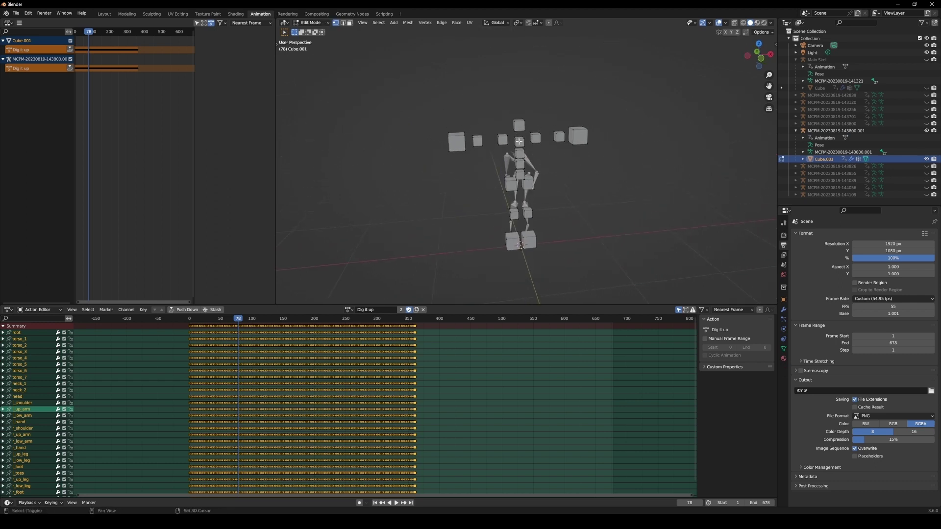
{"action": "key", "text": "shift+a"}
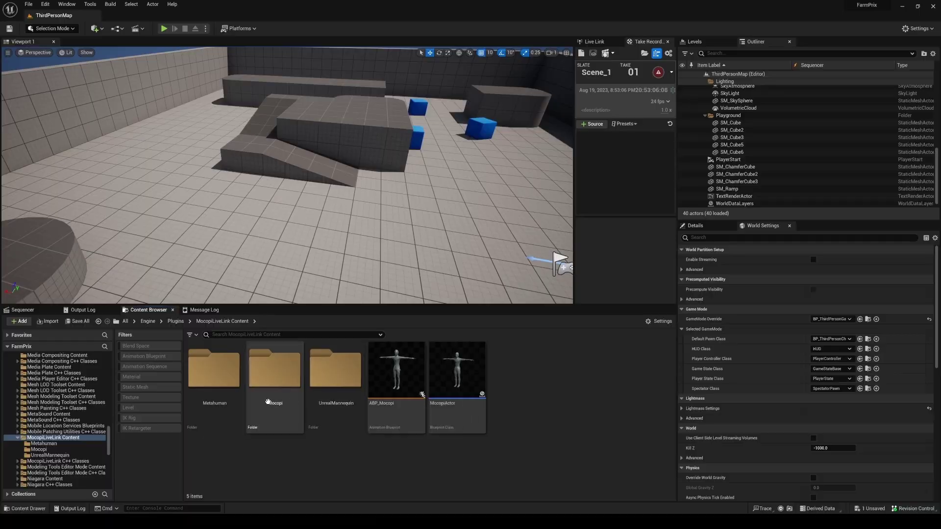
Switch to Unreal Editor and copy the IK_Mocopi rig from the plugin's Mocopi folder into the inner Animations folder under Models
{"action": "double_click", "coordinate": [277, 379]}
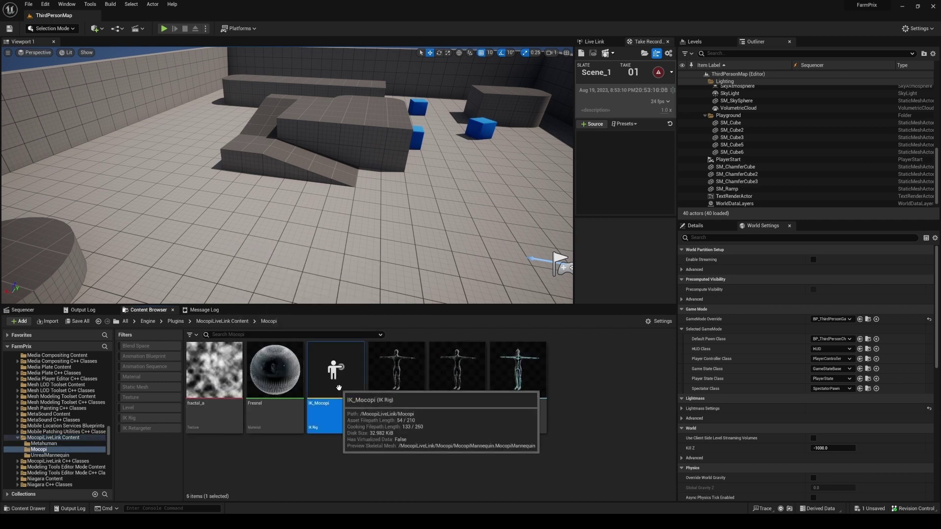
{"action": "left_click_drag", "start_coordinate": [110, 437], "coordinate": [113, 357]}
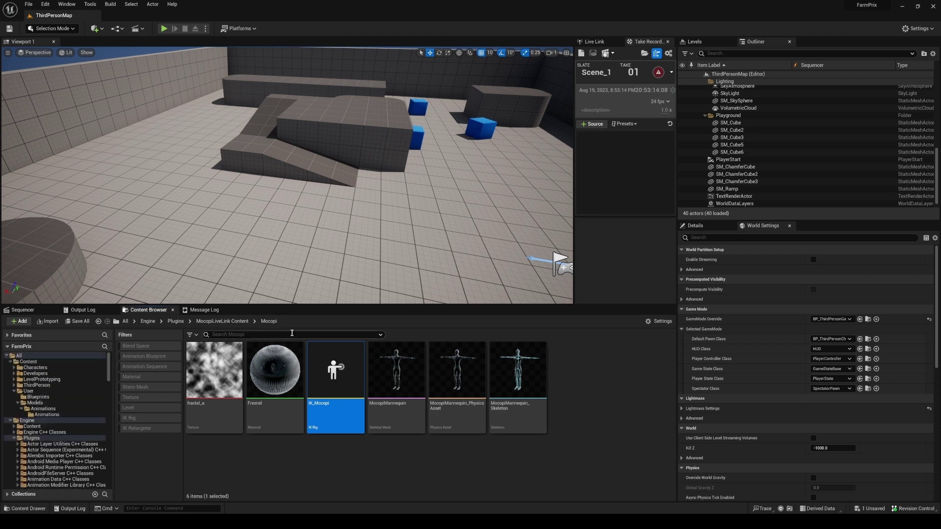
{"action": "left_click_drag", "start_coordinate": [333, 376], "coordinate": [52, 412]}
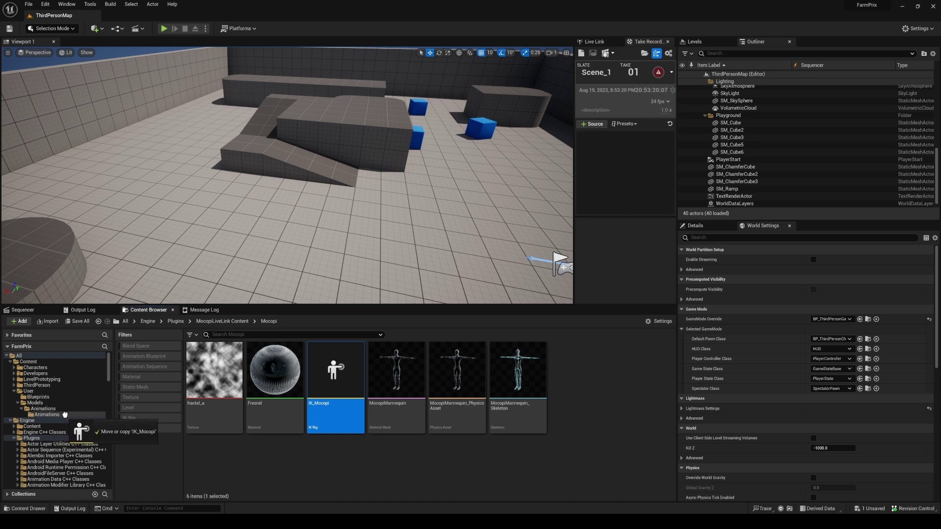
{"action": "left_click_drag", "start_coordinate": [64, 415], "coordinate": [67, 417]}
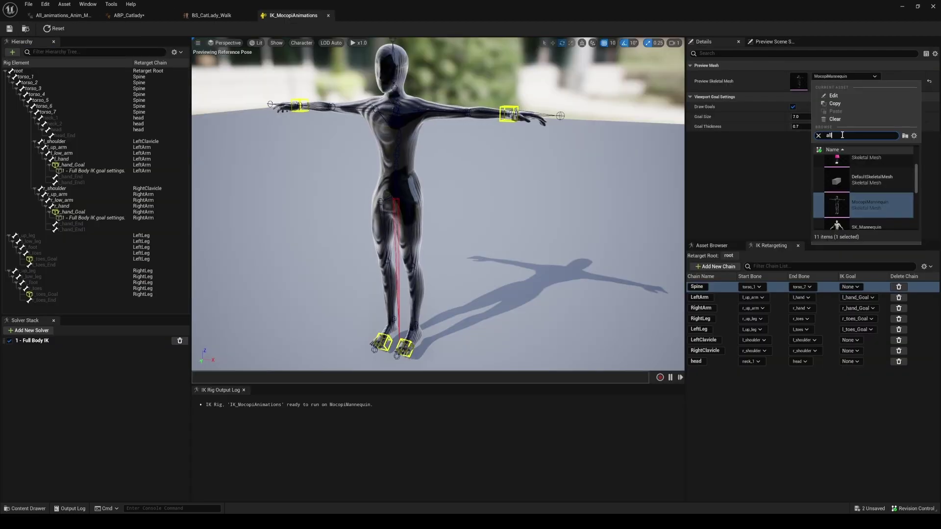
Set the preview skeletal mesh of the IK_MocopiAnimations rig to All_animations
{"action": "type", "text": "alla"}
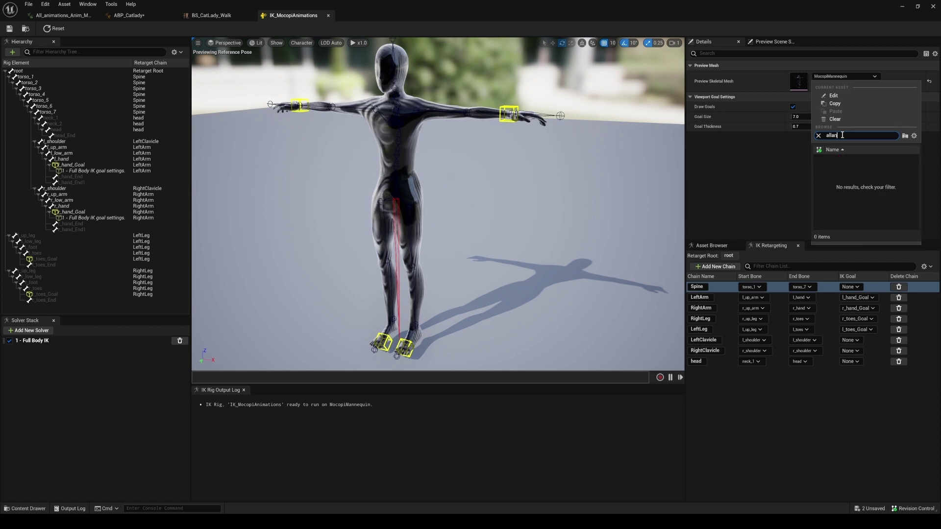
{"action": "key", "text": "BackSpace"}
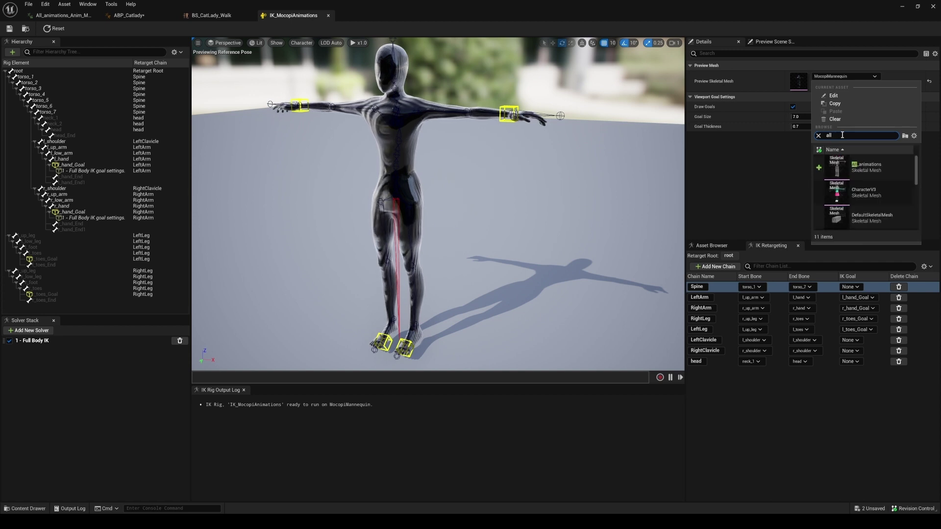
{"action": "left_click", "coordinate": [871, 170]}
Examine the All_animations mesh against its IK goals and select the two toe goals below the feet
{"action": "key", "text": "s"}
{"action": "right_click_drag", "start_coordinate": [504, 209], "coordinate": [491, 235]}
{"action": "key", "text": "w"}
{"action": "key", "text": "s"}
{"action": "right_click_drag", "start_coordinate": [491, 270], "coordinate": [494, 248]}
{"action": "scroll", "coordinate": [450, 309], "scroll_direction": "down", "scroll_amount": 5}
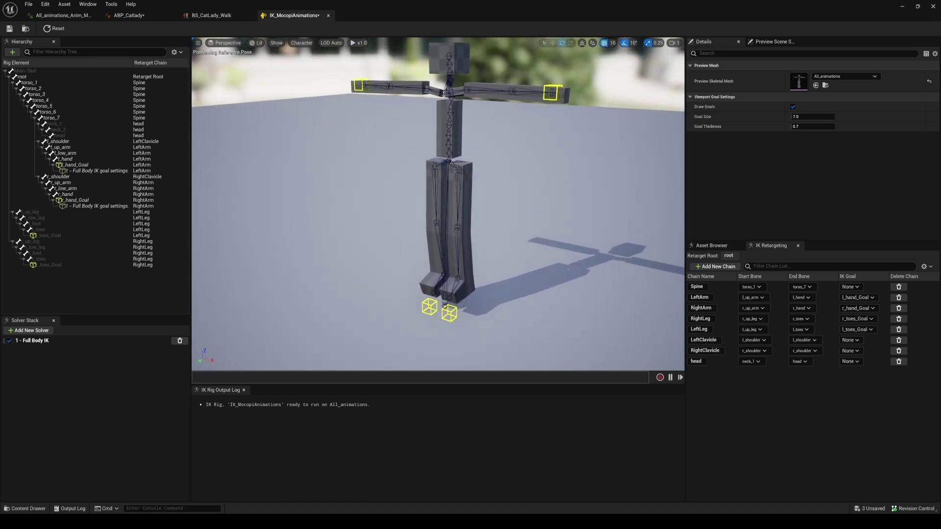
{"action": "scroll", "coordinate": [457, 296], "scroll_direction": "up", "scroll_amount": 3}
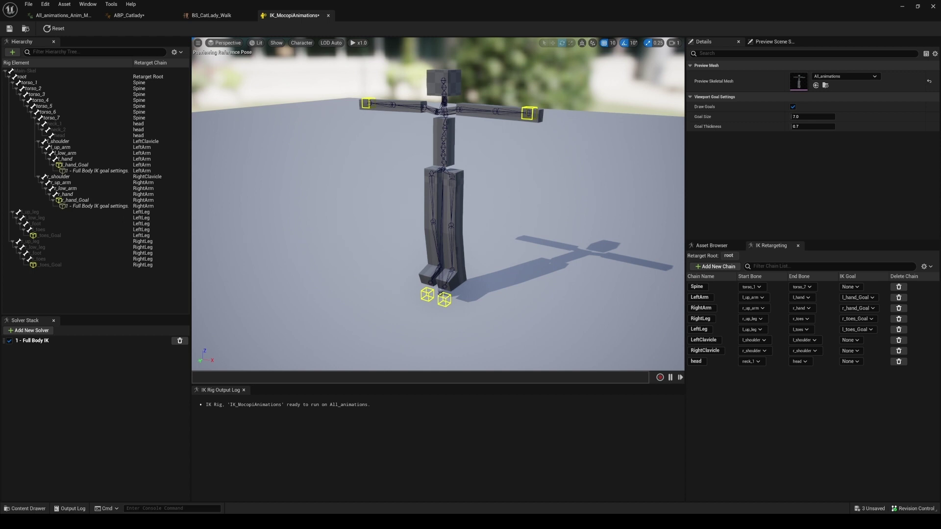
{"action": "left_click", "coordinate": [444, 298]}
{"action": "left_click", "coordinate": [425, 294], "text": "ctrl"}
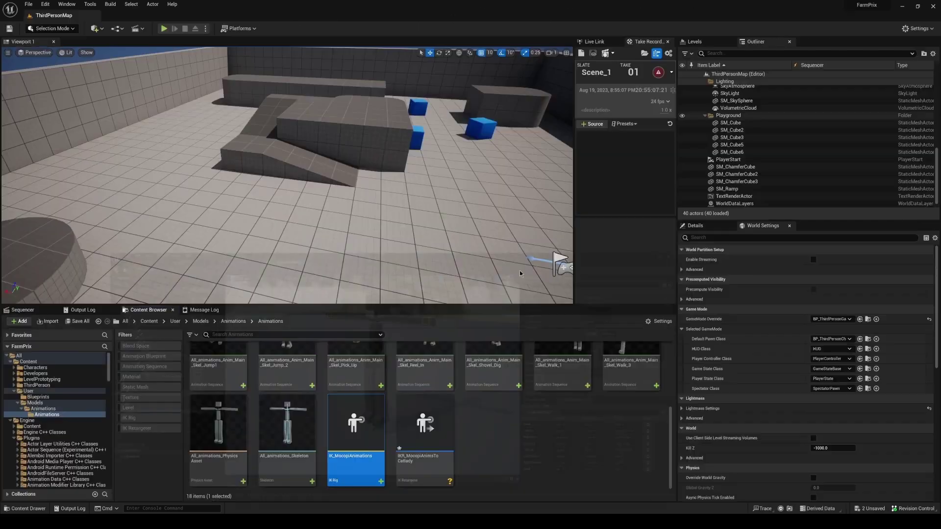
Set the IKR_MocopiAnimsToCatlady retargeter's source to IK_MocopiAnimations and target to IK_Catlady, and preview the Walk_1 animation
{"action": "double_click", "coordinate": [434, 430]}
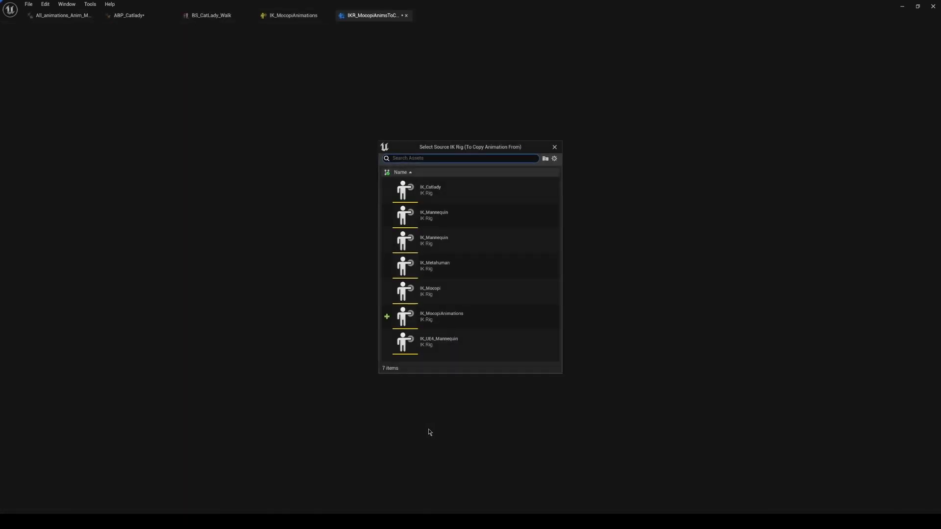
{"action": "left_click", "coordinate": [474, 192]}
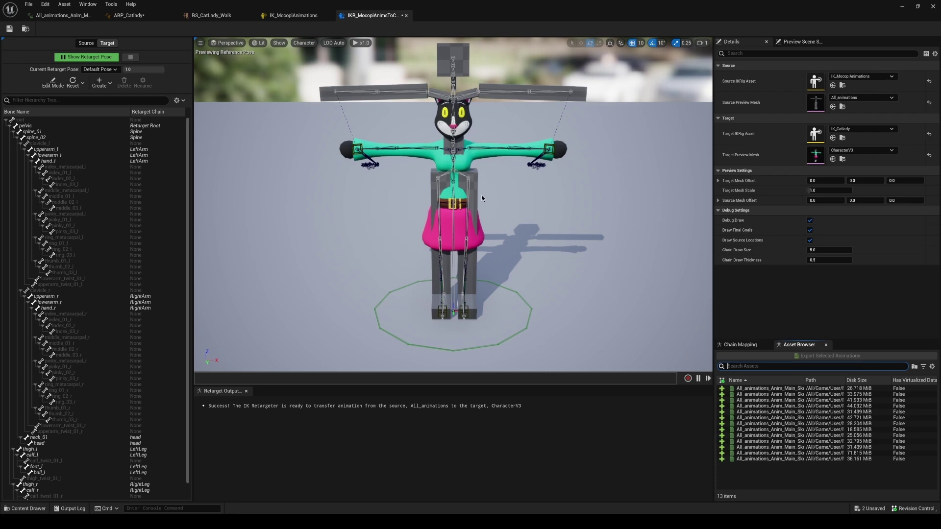
{"action": "left_click", "coordinate": [779, 453]}
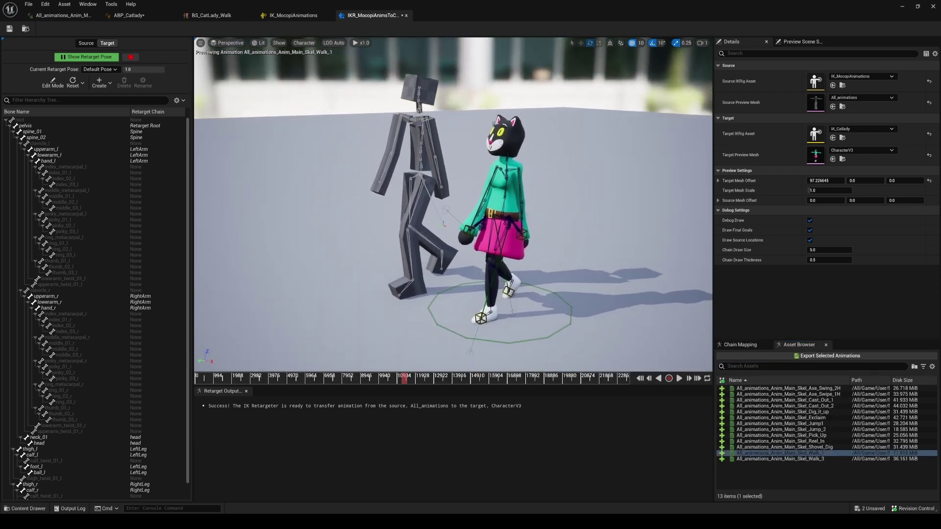
{"action": "mouse_move", "coordinate": [454, 216]}
{"action": "right_mouse_down"}
{"action": "mouse_move", "coordinate": [456, 188]}
{"action": "mouse_move", "coordinate": [443, 188]}
{"action": "mouse_move", "coordinate": [463, 203]}
{"action": "right_mouse_up"}
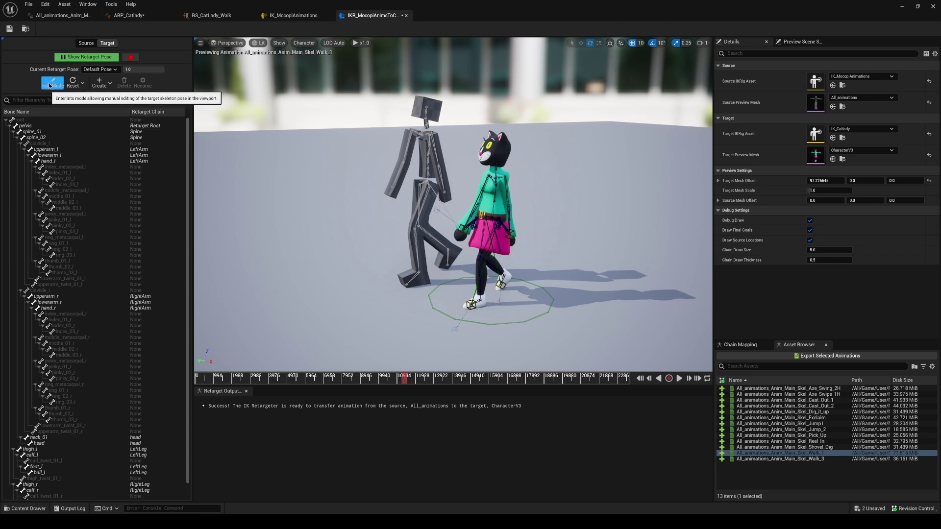
Create a new retarget pose named Walk Cycle for the target character
{"action": "left_click", "coordinate": [103, 84]}
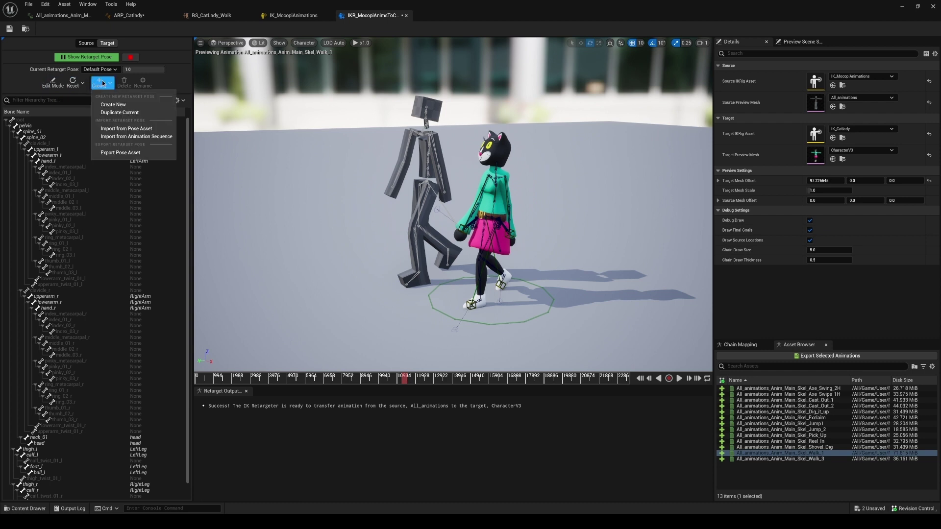
{"action": "left_click", "coordinate": [127, 104]}
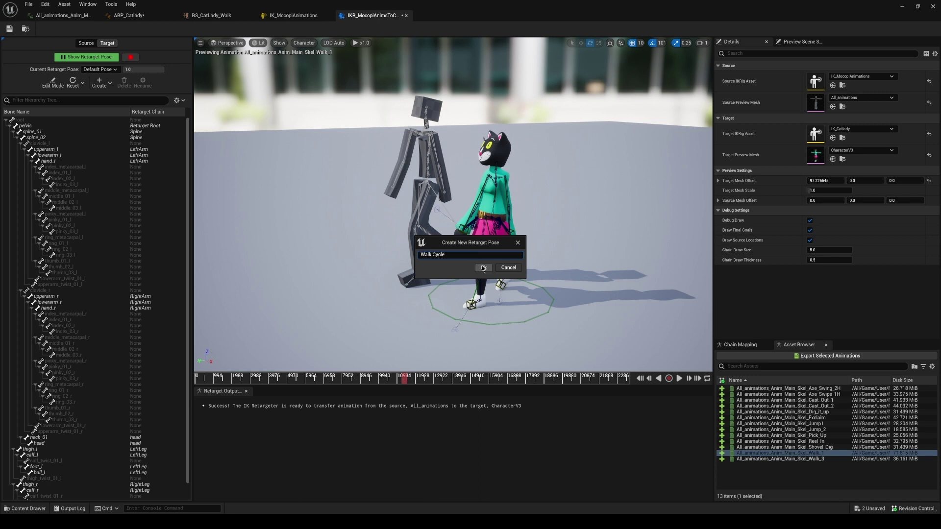
{"action": "left_click", "coordinate": [483, 267]}
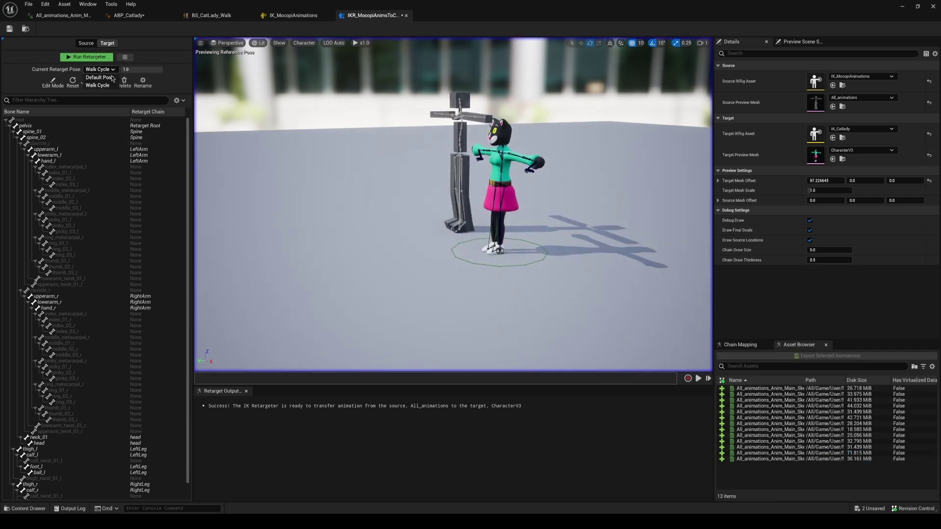
Edit the Walk Cycle pose at the cat lady's neck_01 bone and run the retargeter on the Walk_1 animation
{"action": "right_click_drag", "start_coordinate": [487, 126], "coordinate": [486, 105]}
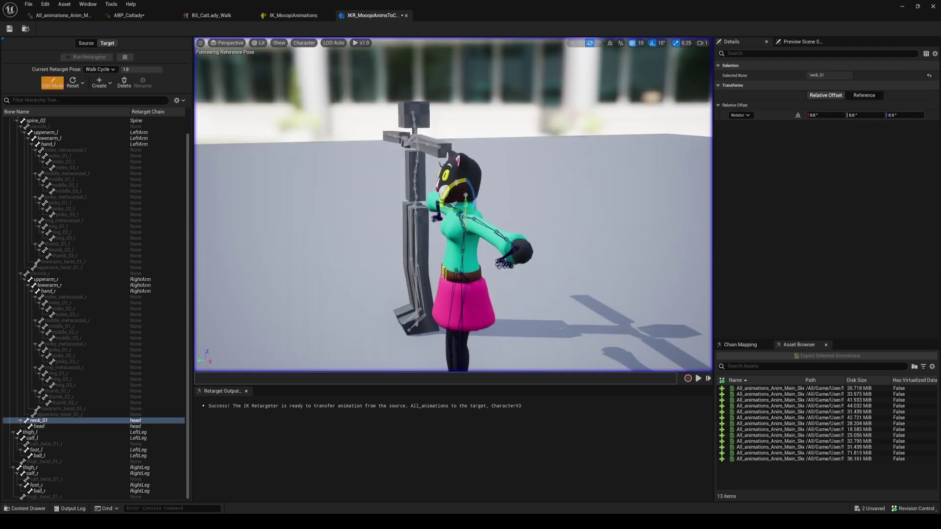
{"action": "left_click_drag", "start_coordinate": [450, 186], "coordinate": [431, 211]}
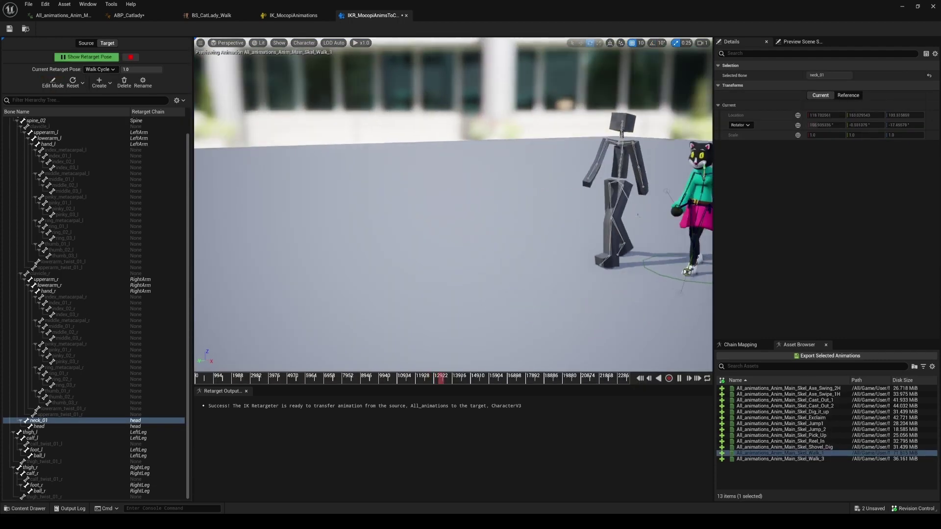
{"action": "right_click_drag", "start_coordinate": [453, 210], "coordinate": [573, 198]}
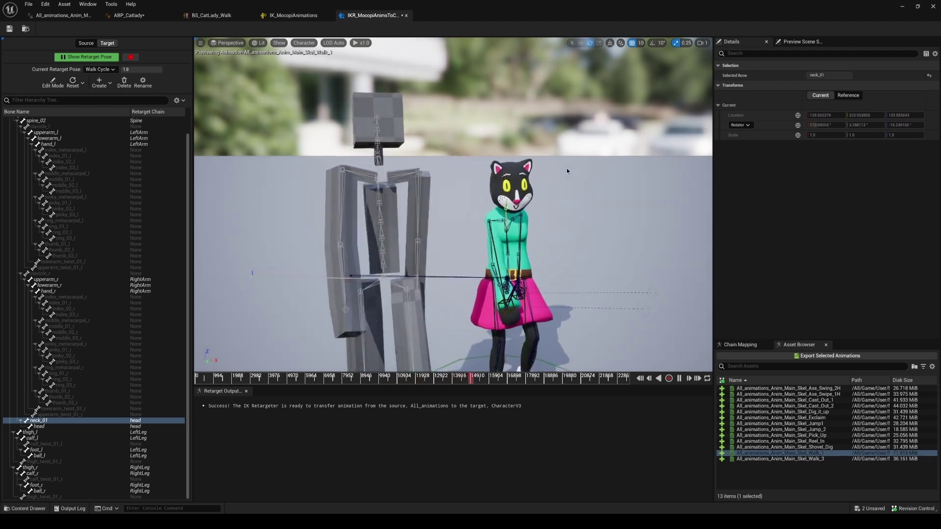
Disable IK on the LeftArm and RightArm chains in the retargeter's chain mapping
{"action": "mouse_move", "coordinate": [526, 140]}
{"action": "right_mouse_down"}
{"action": "mouse_move", "coordinate": [510, 149]}
{"action": "mouse_move", "coordinate": [526, 140]}
{"action": "right_mouse_up"}
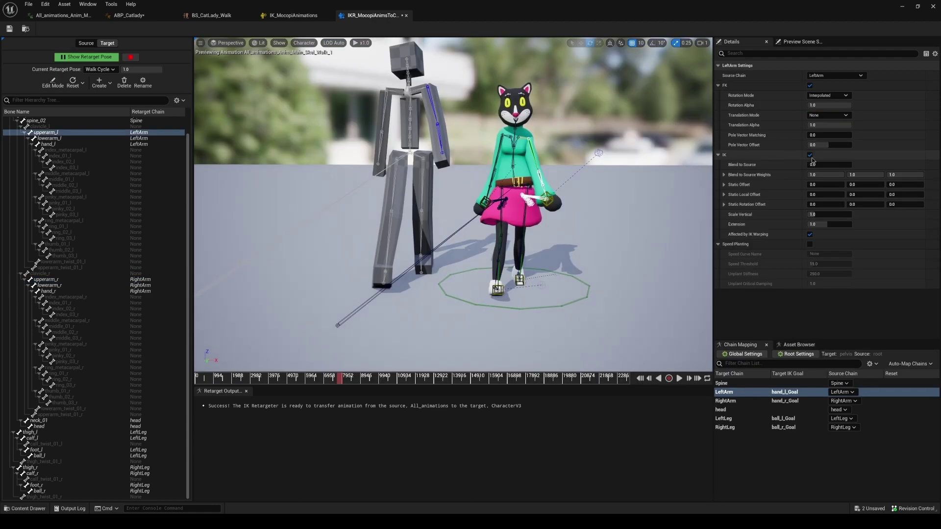
{"action": "left_click", "coordinate": [810, 155]}
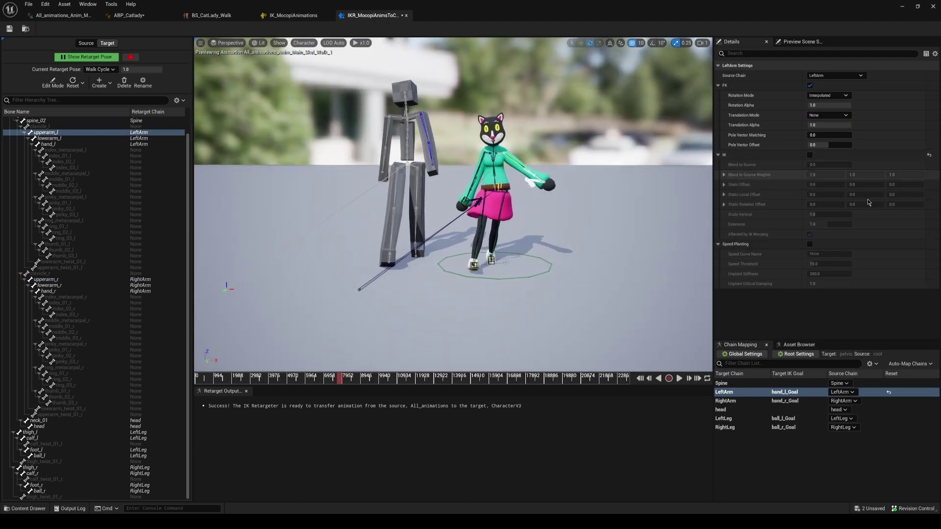
{"action": "left_click", "coordinate": [730, 401]}
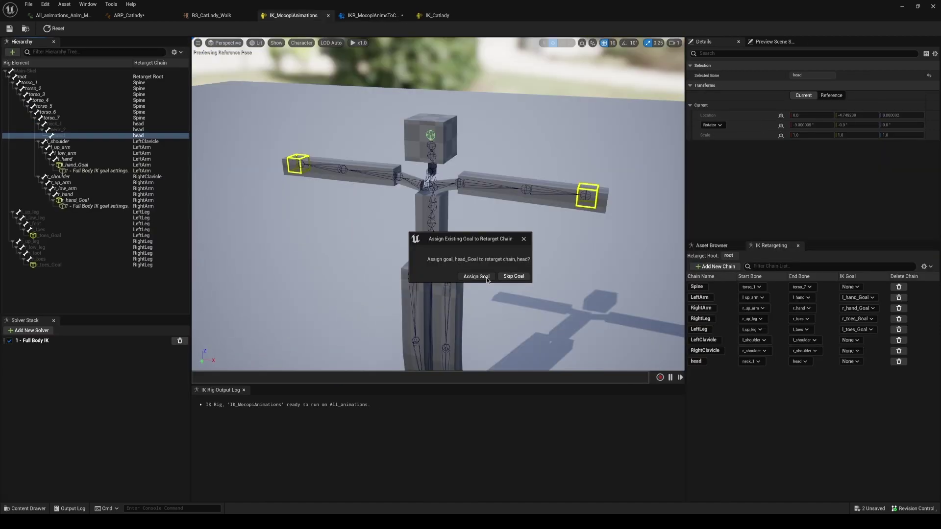
Add a head_Goal to the head chain in IK_MocopiAnimations and IK_Catlady, and replay the animation in the retargeter
{"action": "left_click", "coordinate": [486, 280]}
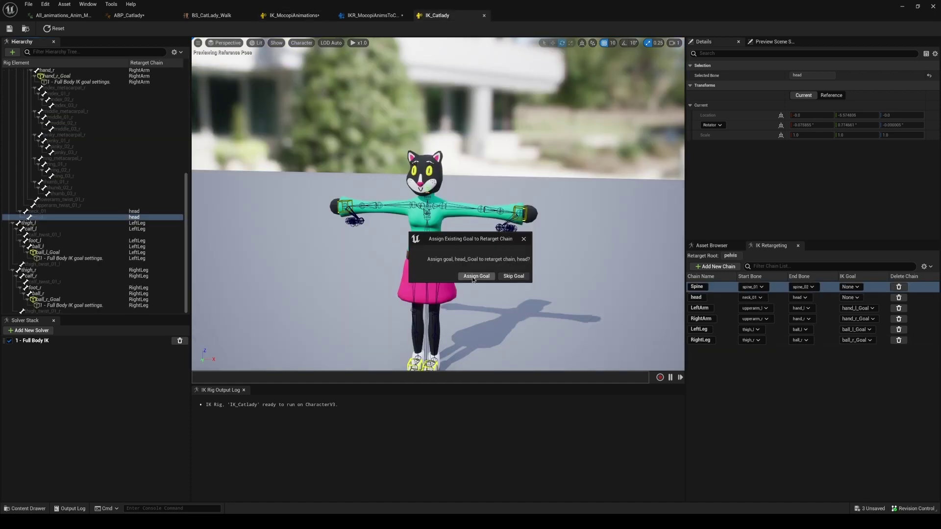
{"action": "left_click", "coordinate": [472, 280]}
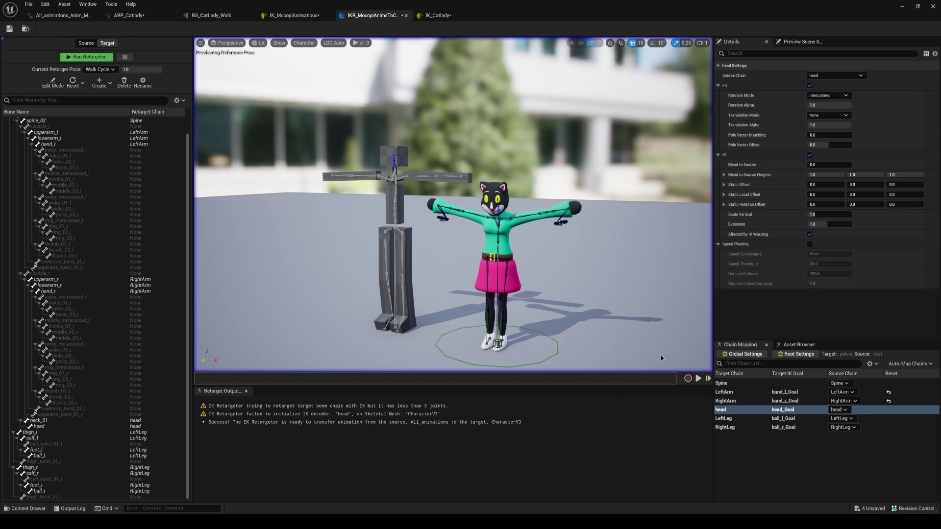
{"action": "right_click_drag", "start_coordinate": [661, 359], "coordinate": [686, 367]}
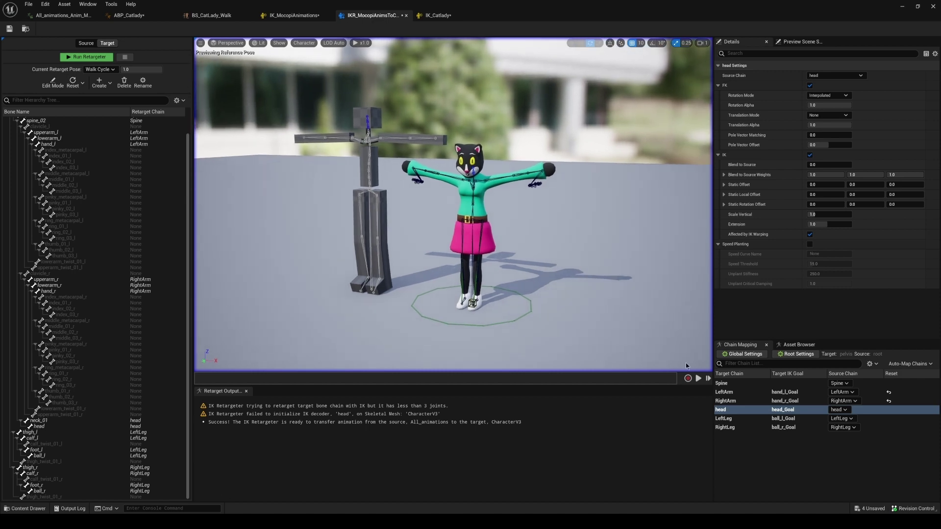
{"action": "left_click", "coordinate": [699, 379]}
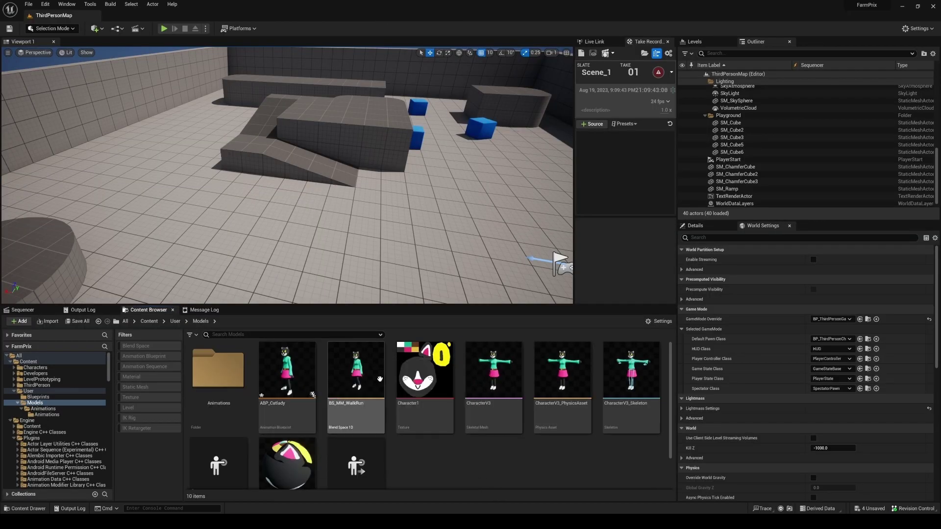
Duplicate the BS_MM_WalkRun blend space in the Models folder as BS_CatladyWalk and open the copy
{"action": "left_click", "coordinate": [347, 368]}
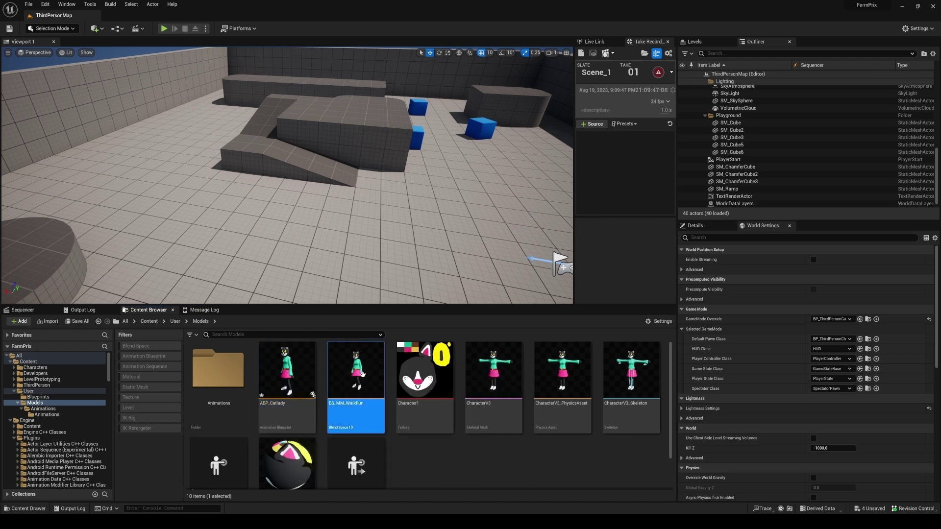
{"action": "left_click", "coordinate": [297, 377]}
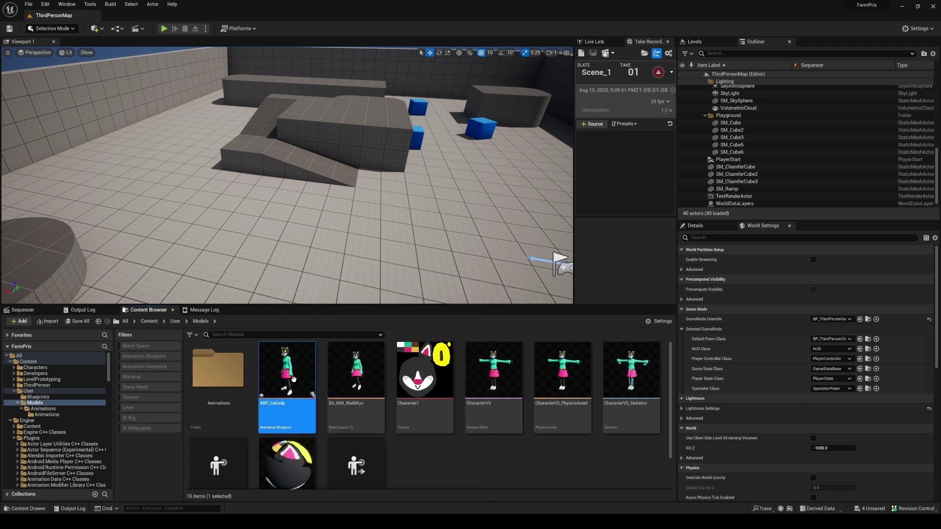
{"action": "left_click", "coordinate": [351, 360]}
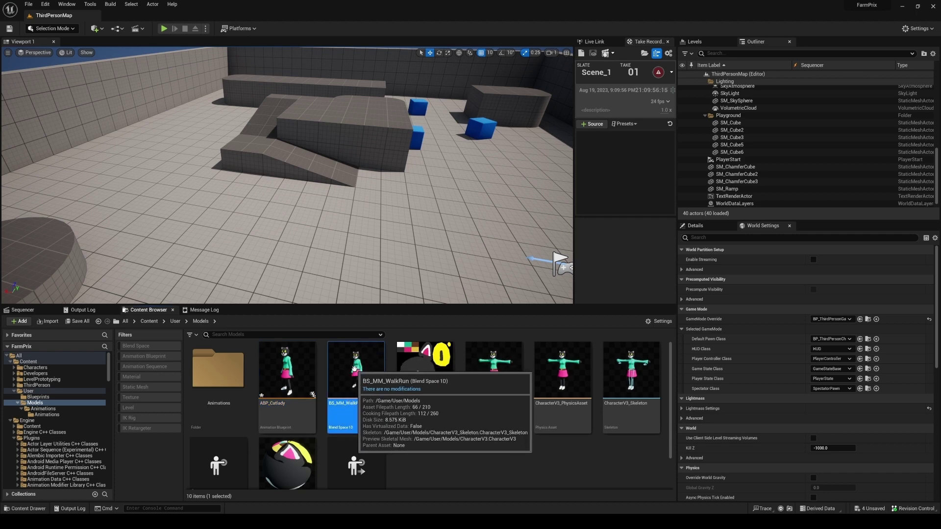
{"action": "key", "text": "ctrl+d"}
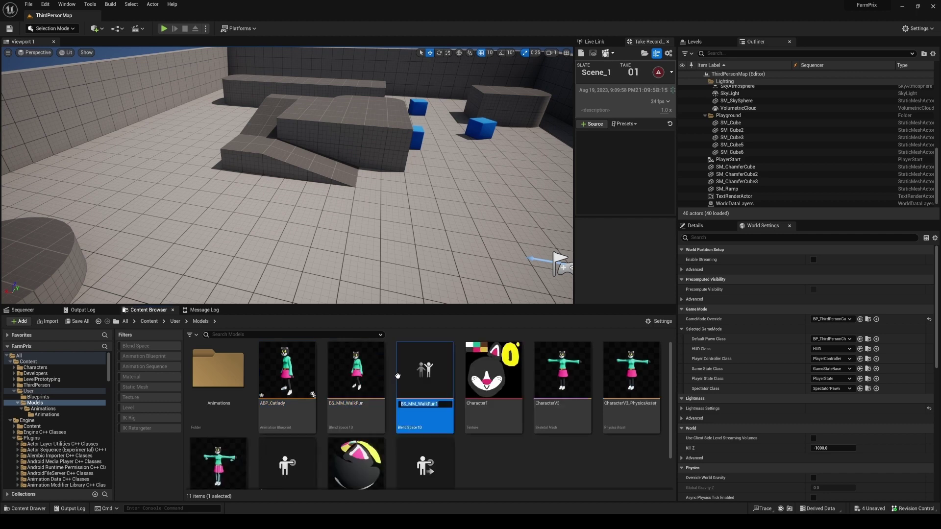
{"action": "double_click", "coordinate": [423, 370]}
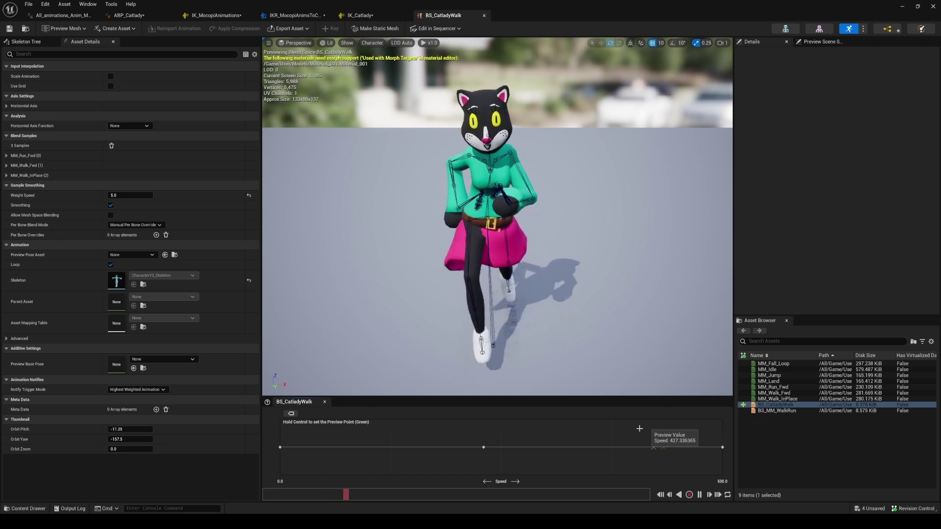
Preview the existing speed blend in BS_CatladyWalk and add the retargeted Walk_1Catlady animation as a sample on the Speed axis
{"action": "left_click_drag", "start_coordinate": [639, 429], "coordinate": [728, 433], "text": "ctrl"}
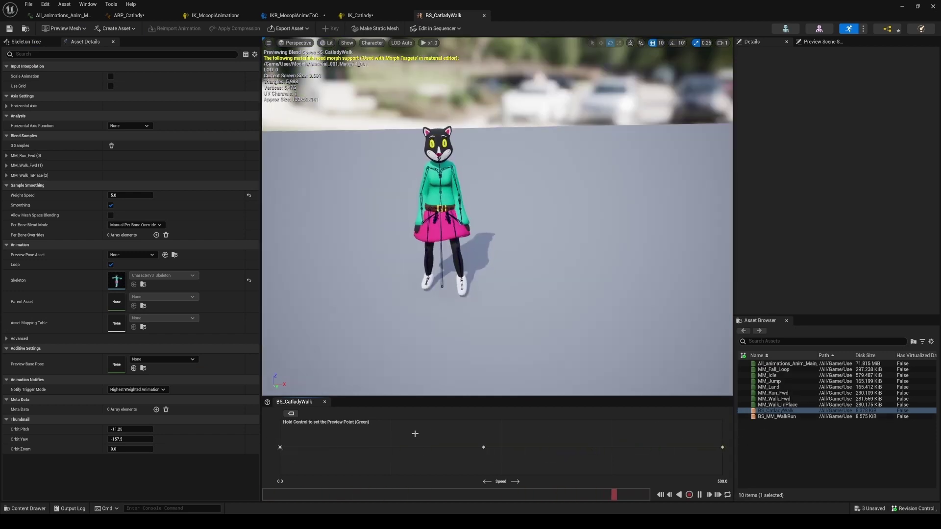
{"action": "key", "text": "space"}
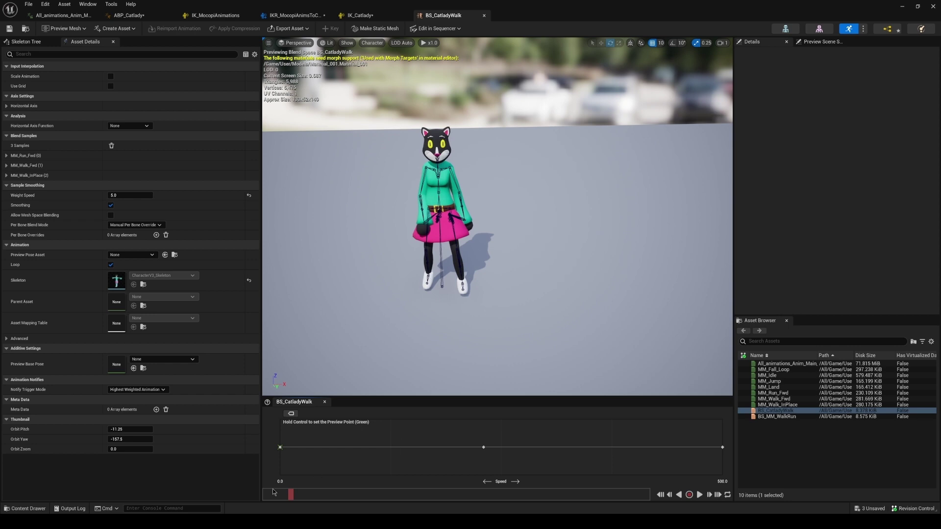
{"action": "left_click_drag", "start_coordinate": [278, 496], "coordinate": [312, 495]}
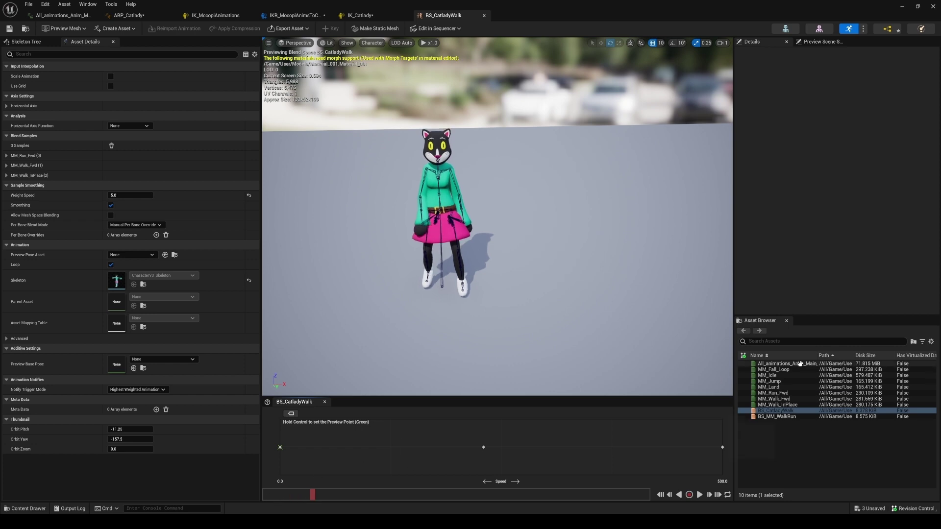
{"action": "mouse_move", "coordinate": [800, 363]}
{"action": "left_mouse_down"}
{"action": "mouse_move", "coordinate": [313, 439]}
{"action": "mouse_move", "coordinate": [342, 453]}
{"action": "mouse_move", "coordinate": [411, 455]}
{"action": "left_mouse_up"}
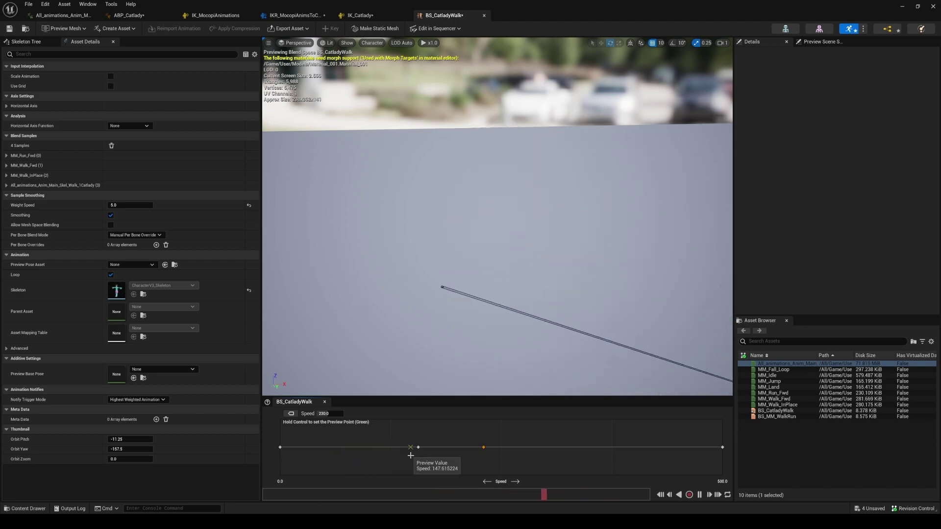
Create a new level and place the All_animations_Anim_Main_Skel_Walk_1Catlady character on its floor
{"action": "left_click", "coordinate": [29, 4]}
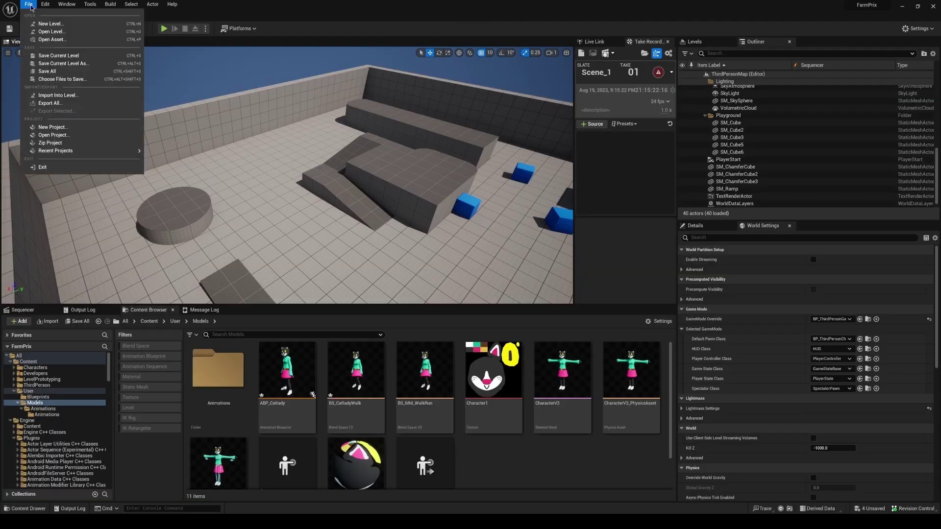
{"action": "left_click", "coordinate": [55, 24]}
{"action": "left_click", "coordinate": [516, 330]}
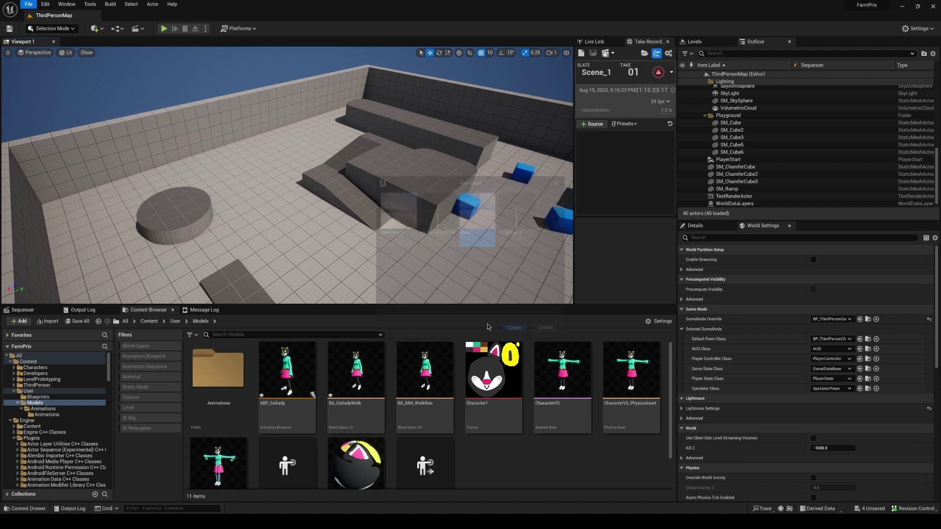
{"action": "key", "text": "s"}
{"action": "right_click_drag", "start_coordinate": [101, 258], "coordinate": [79, 261]}
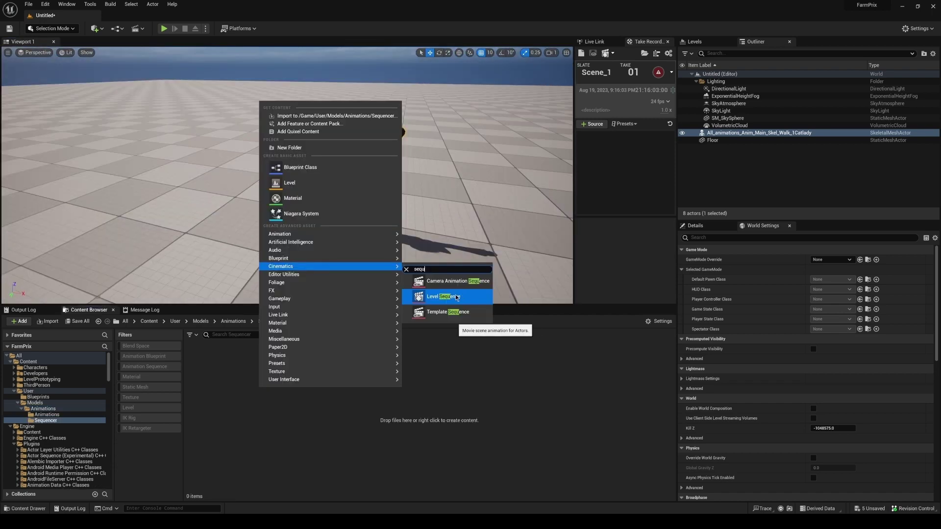
Create a Level Sequence named WalkEditing in the Sequencer folder and add the cat lady actor with its Walk_1Catlady animation
{"action": "left_click", "coordinate": [444, 297]}
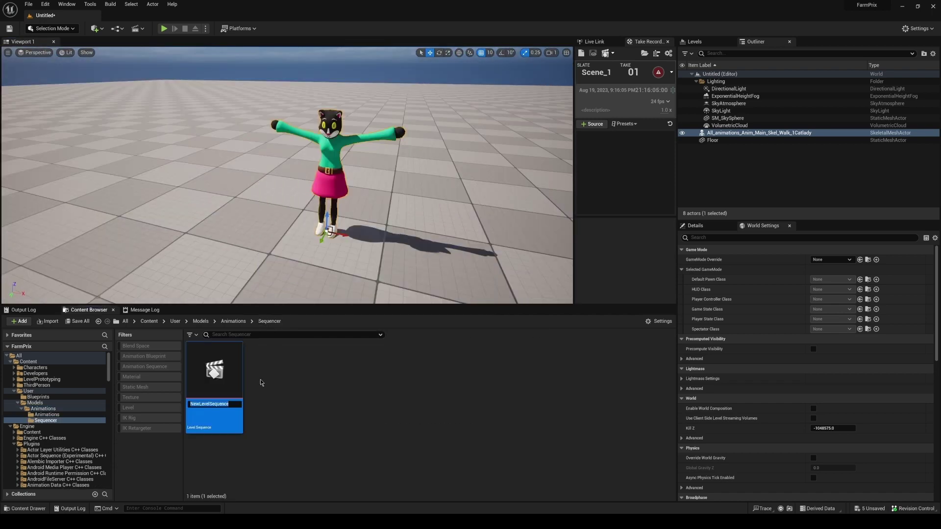
{"action": "left_click", "coordinate": [18, 334]}
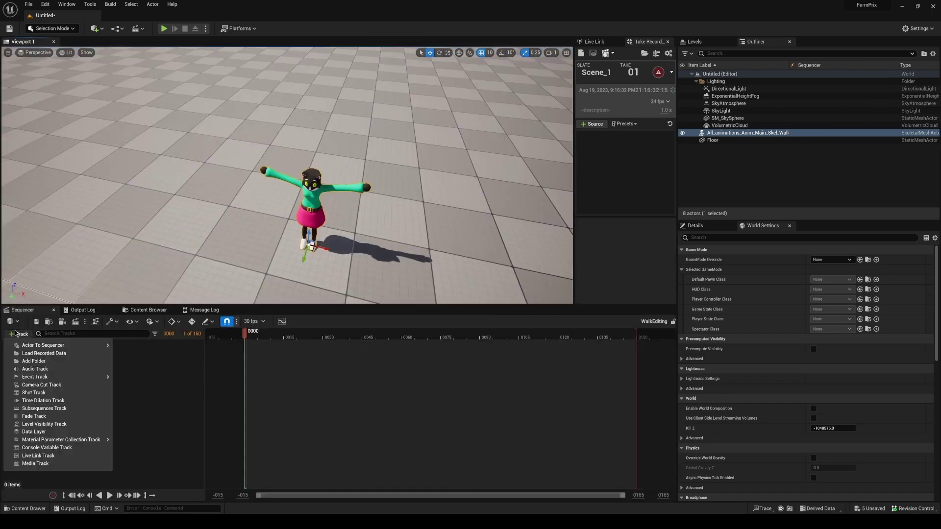
{"action": "mouse_move", "coordinate": [63, 345]}
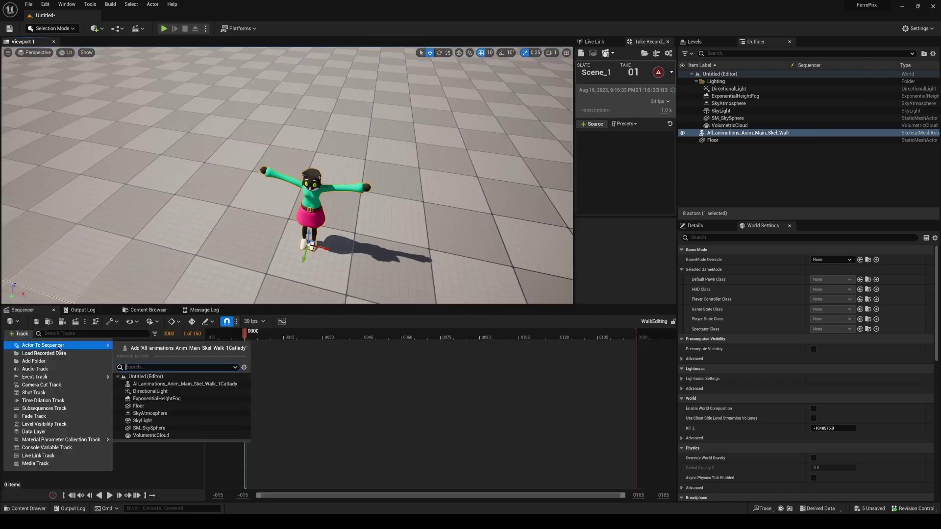
{"action": "left_click", "coordinate": [147, 348]}
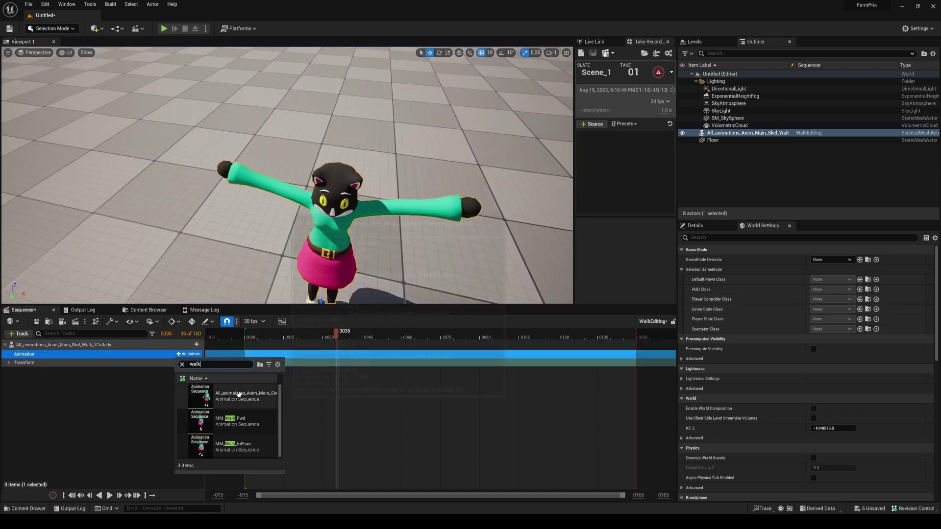
{"action": "left_click", "coordinate": [243, 397]}
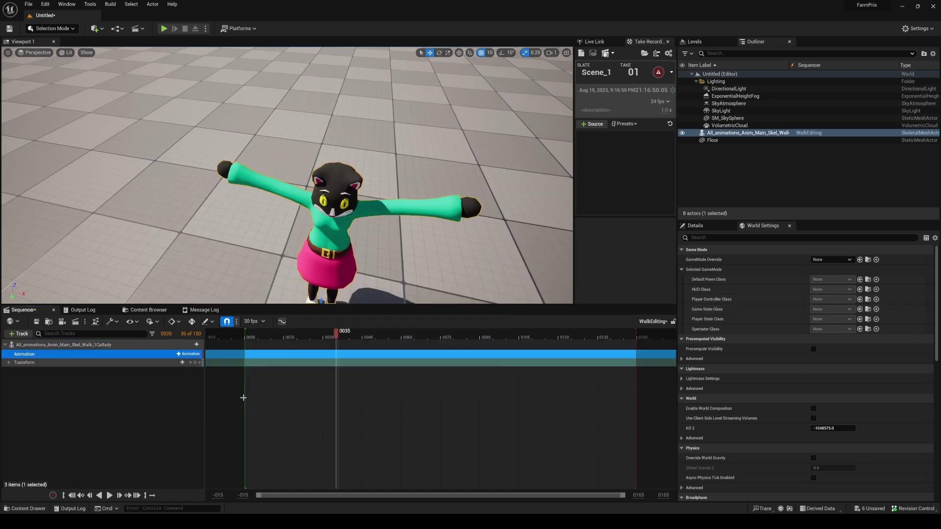
Duplicate the cat lady actor in the sequence and assign the MM_Walk_Fwd animation to the copy
{"action": "left_click", "coordinate": [133, 346]}
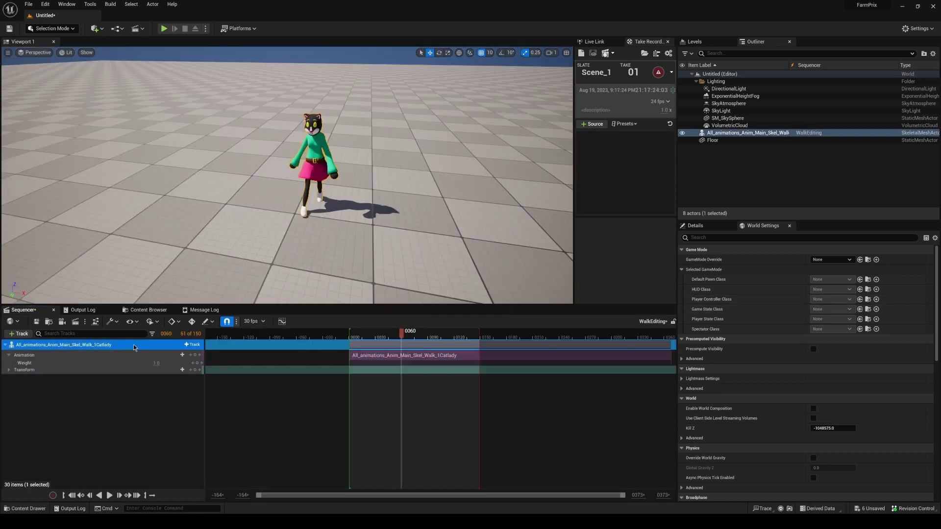
{"action": "key", "text": "ctrl+v"}
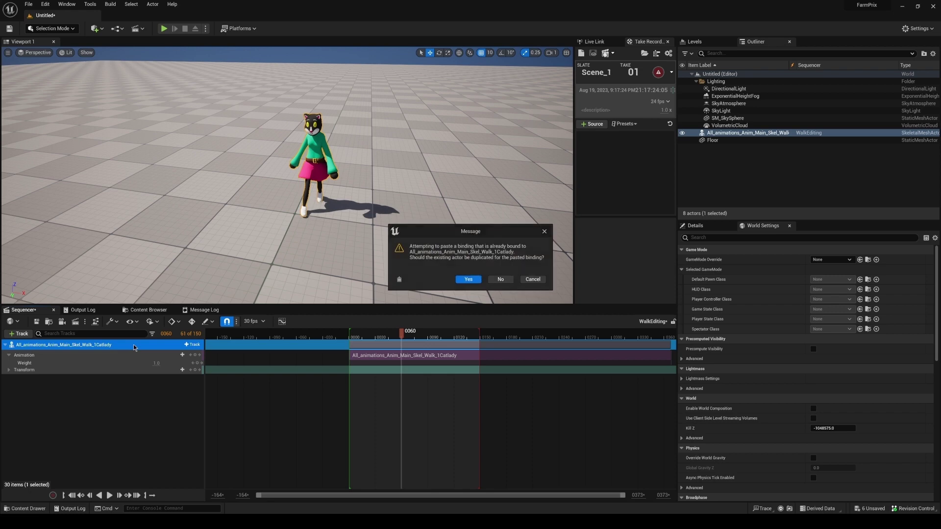
{"action": "left_click", "coordinate": [468, 279]}
{"action": "type", "text": "walk"}
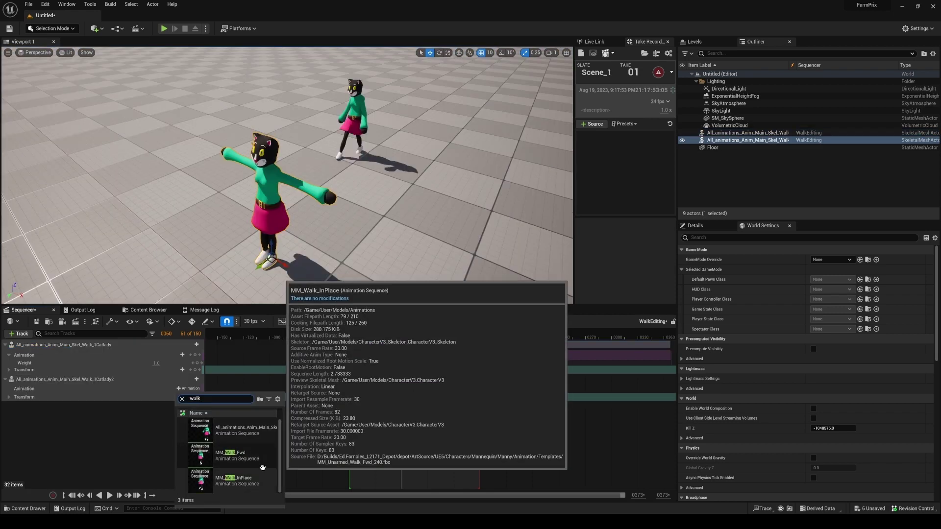
{"action": "left_click", "coordinate": [243, 457]}
{"action": "left_click", "coordinate": [242, 457]}
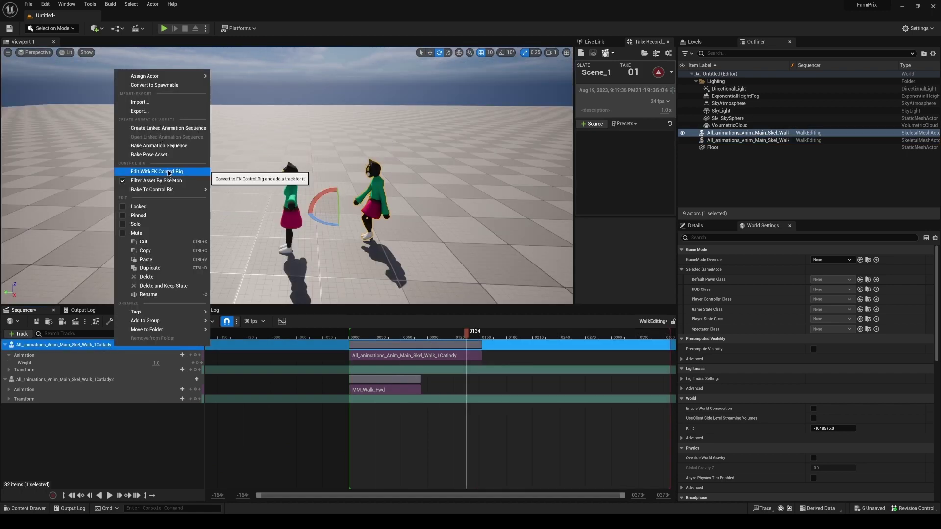
Convert the Walk_1Catlady actor's animation to an FK Control Rig and delete all Location X, Y and Z keys on pelvis_2
{"action": "left_click", "coordinate": [164, 172]}
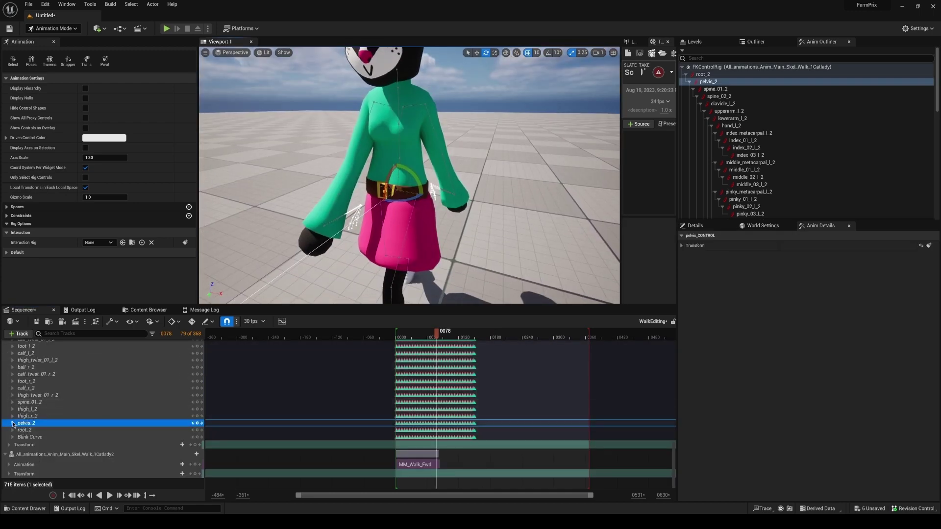
{"action": "left_click", "coordinate": [13, 424]}
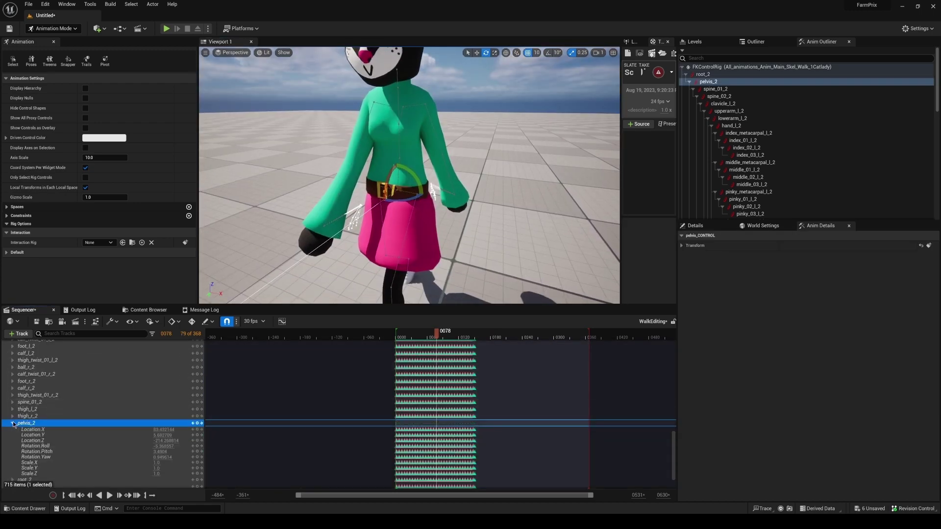
{"action": "scroll", "coordinate": [35, 436], "scroll_direction": "down", "scroll_amount": 3}
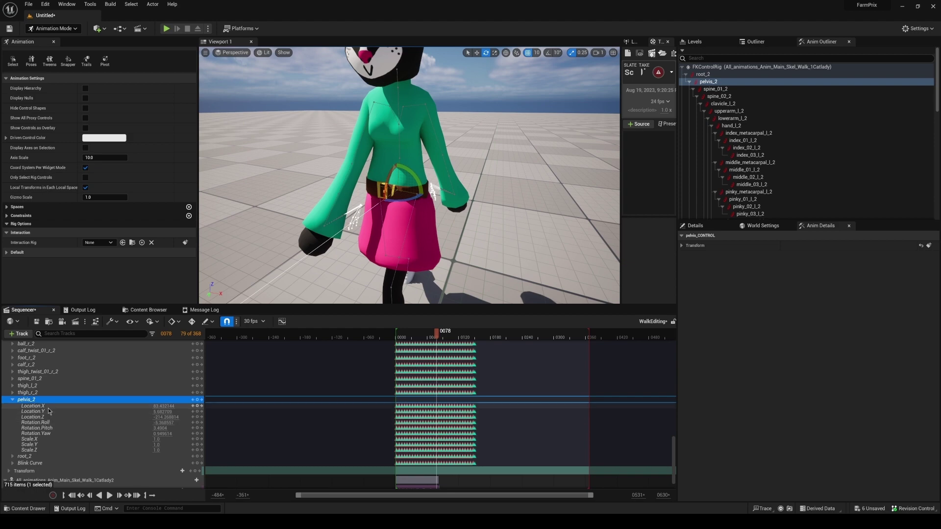
{"action": "left_click", "coordinate": [48, 407]}
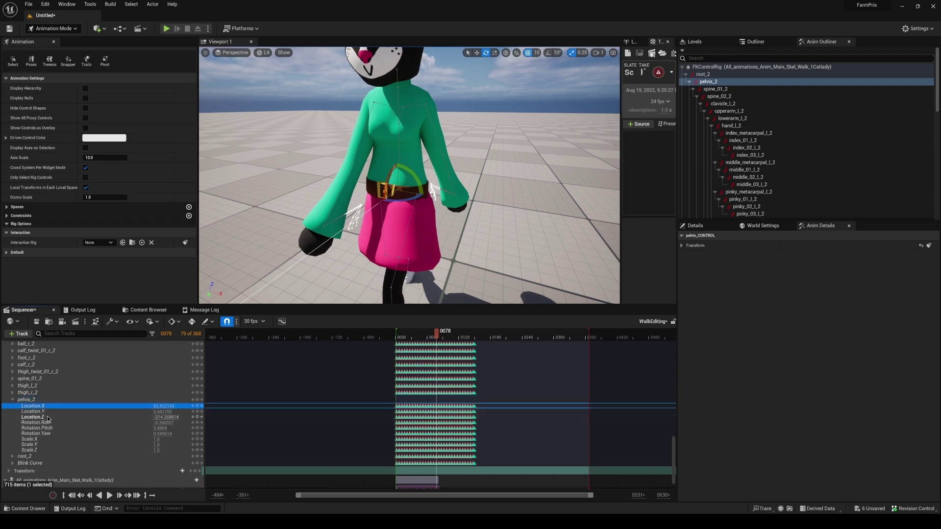
{"action": "left_click", "coordinate": [47, 418]}
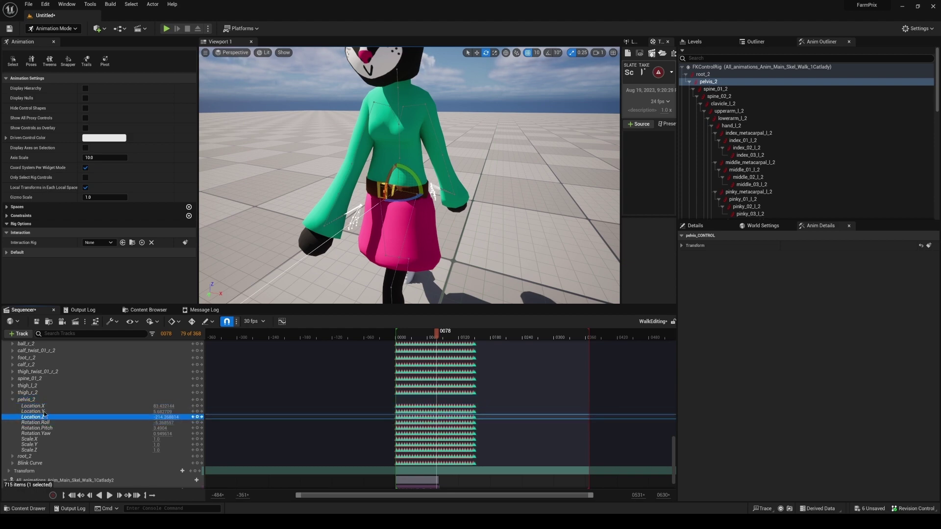
{"action": "left_click", "coordinate": [48, 407]}
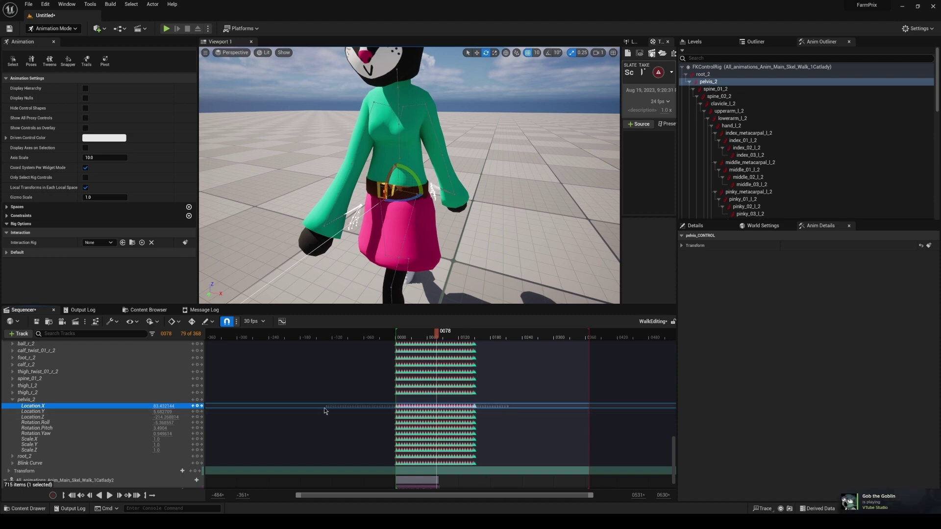
{"action": "left_click_drag", "start_coordinate": [315, 420], "coordinate": [313, 419]}
{"action": "key", "text": "Delete"}
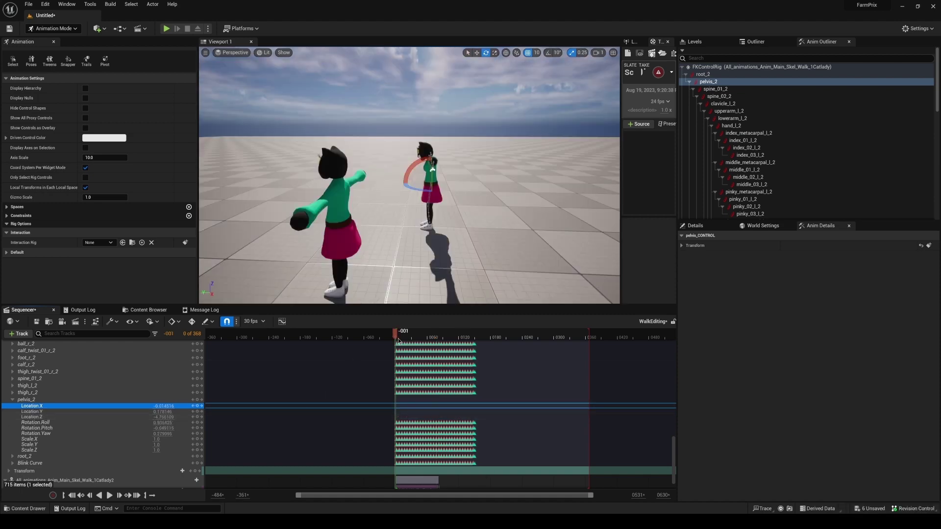
Play the sequence from its start to check the in-place walk against the MM_Walk_Fwd copy
{"action": "key", "text": "space"}
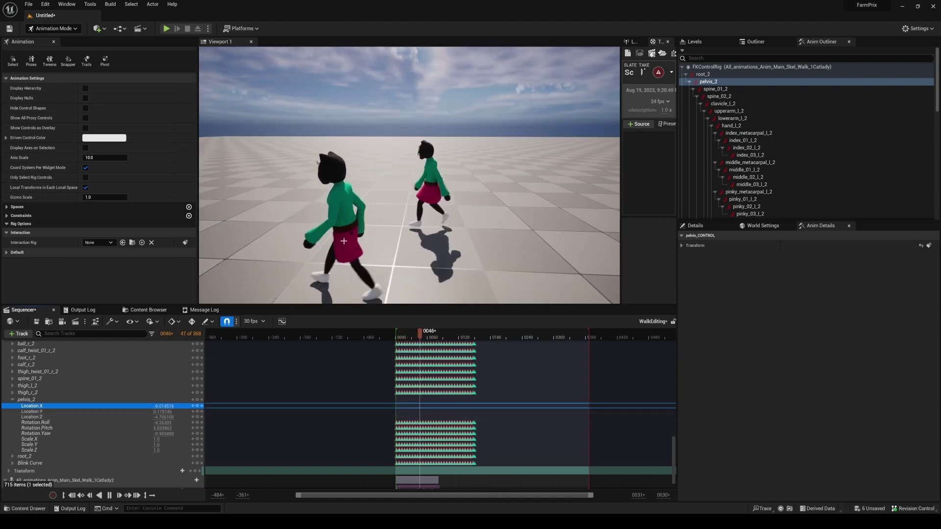
{"action": "left_click", "coordinate": [398, 338]}
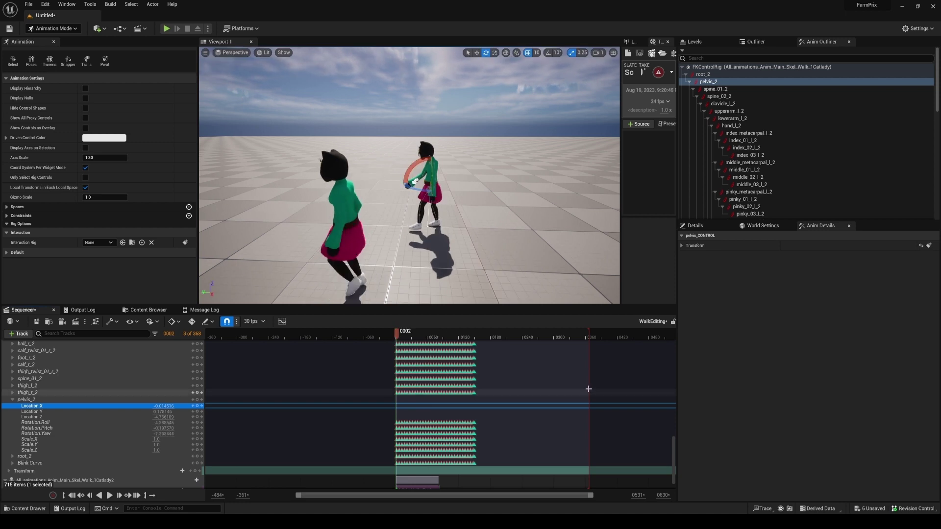
{"action": "left_click_drag", "start_coordinate": [500, 495], "coordinate": [491, 498]}
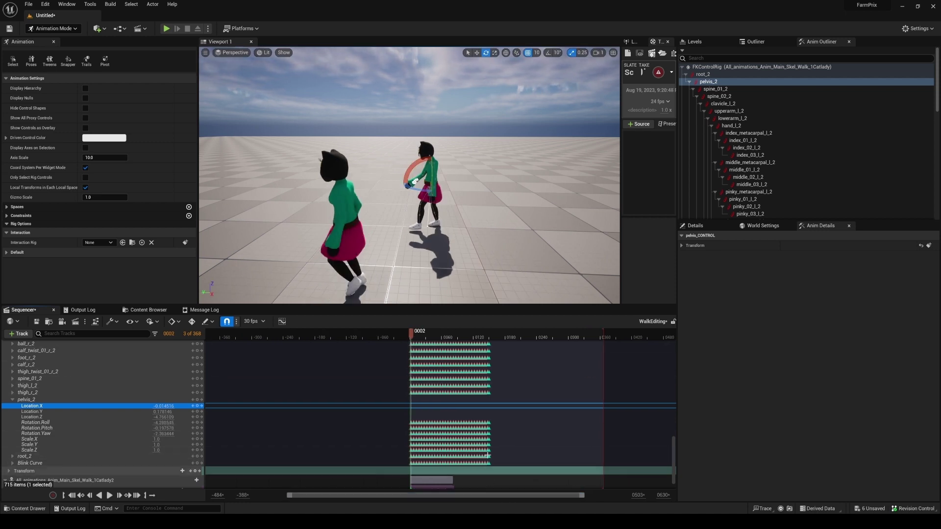
{"action": "scroll", "coordinate": [441, 412], "scroll_direction": "down", "scroll_amount": 2}
{"action": "scroll", "coordinate": [442, 413], "scroll_direction": "up", "scroll_amount": 8}
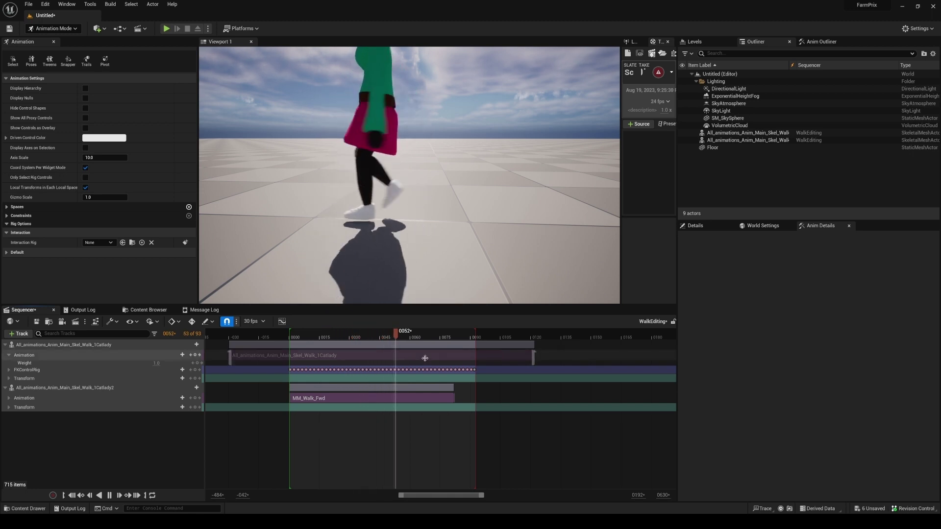
Compare the walk poses at frames 0 and 93 and extend the playback range to 105 frames
{"action": "left_click", "coordinate": [312, 336]}
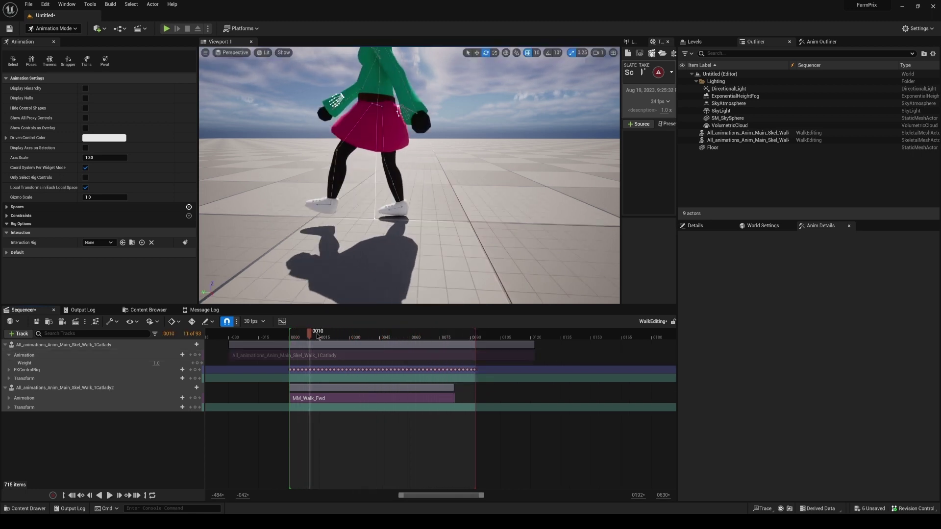
{"action": "left_click", "coordinate": [293, 334]}
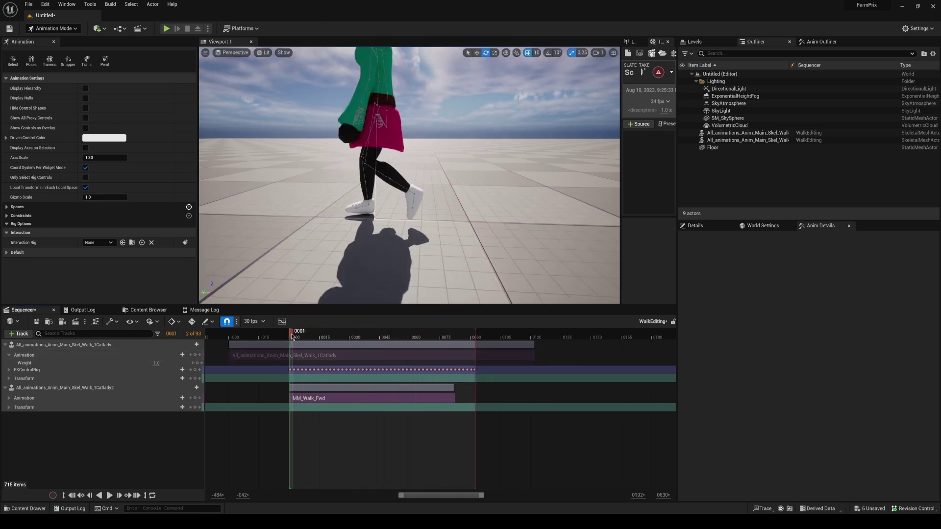
{"action": "left_click", "coordinate": [472, 335]}
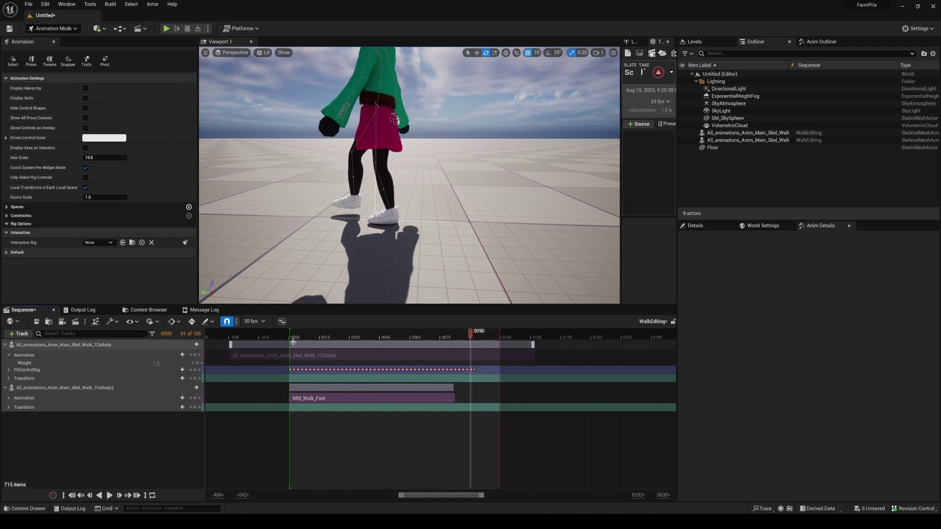
{"action": "left_click", "coordinate": [476, 335]}
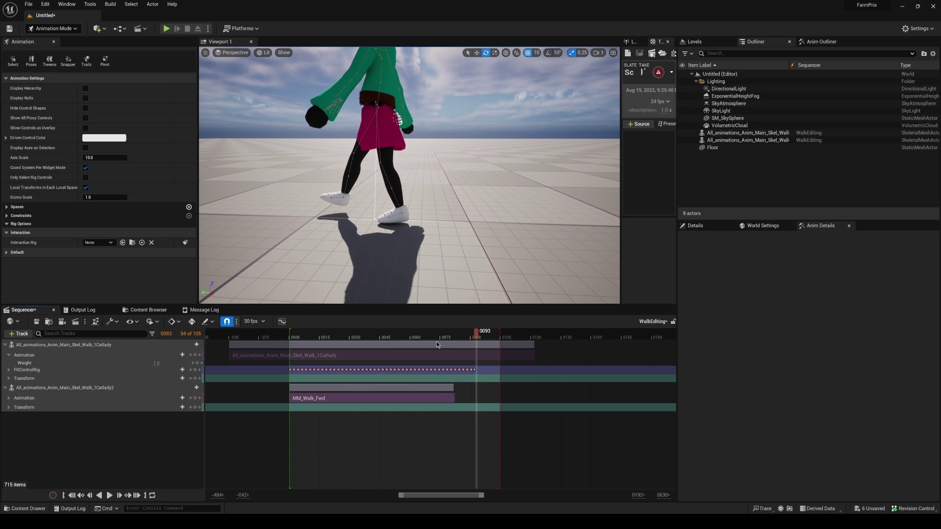
Copy the FKControlRig keys at frame 0, paste them after the last key, and shorten the playback range to 99 frames
{"action": "left_click", "coordinate": [289, 370]}
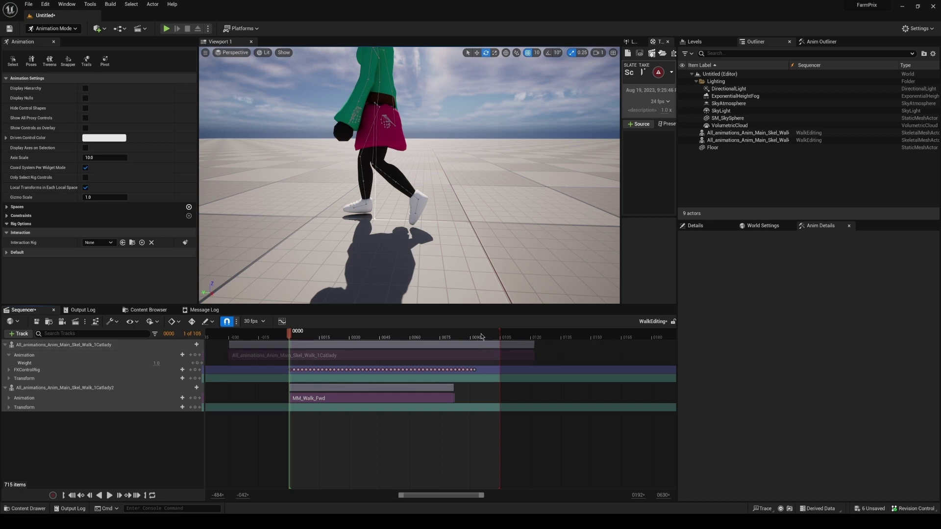
{"action": "left_click", "coordinate": [485, 335]}
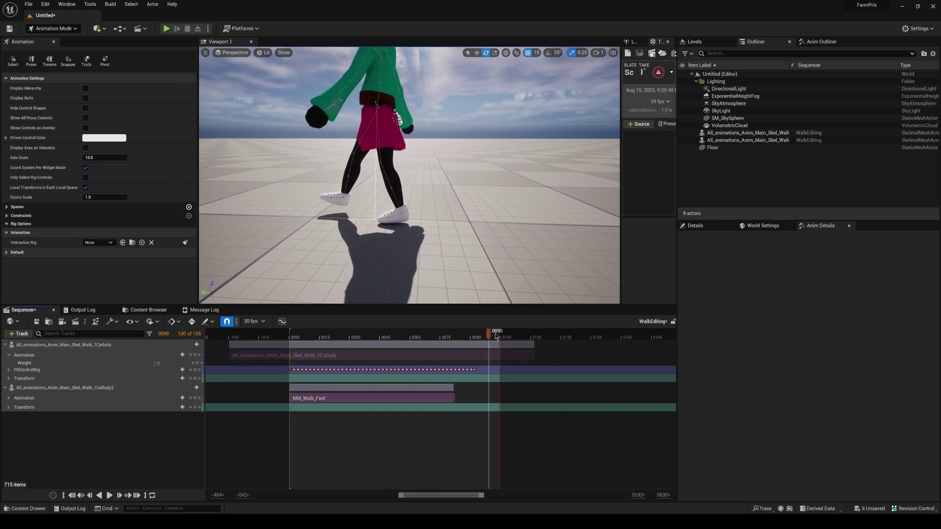
{"action": "key", "text": "ctrl+v"}
{"action": "left_click_drag", "start_coordinate": [488, 334], "coordinate": [458, 341]}
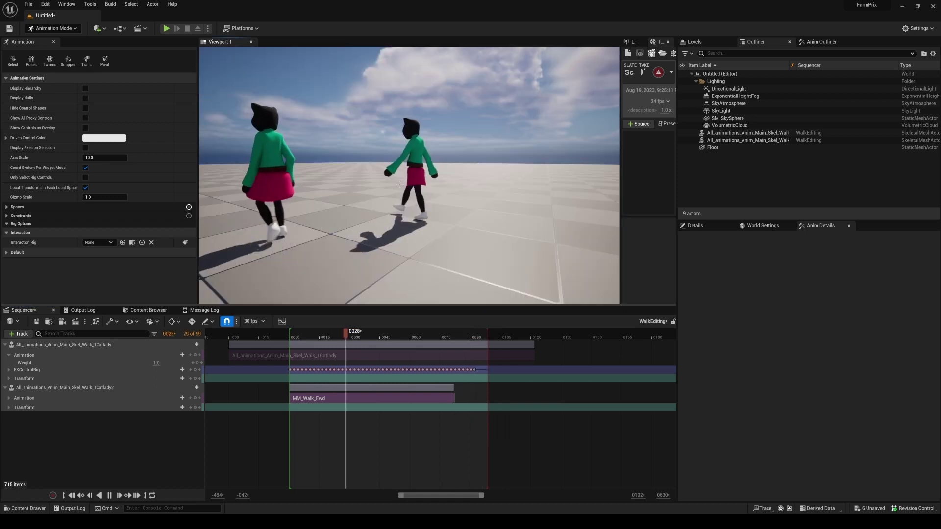
{"action": "right_click_drag", "start_coordinate": [416, 158], "coordinate": [420, 158]}
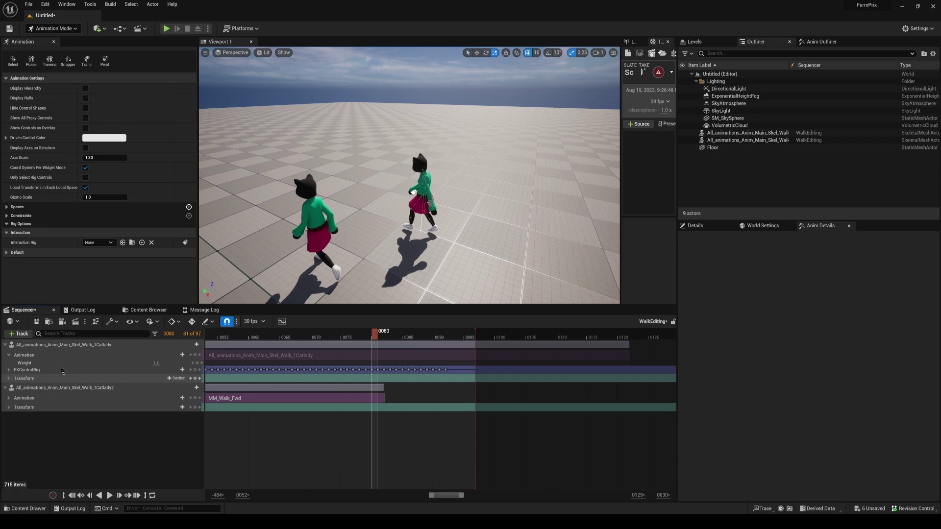
Bake the edited Walk_1Catlady actor's animation into a new animation sequence named MM_CatladyWalkSelect
{"action": "left_click", "coordinate": [97, 347]}
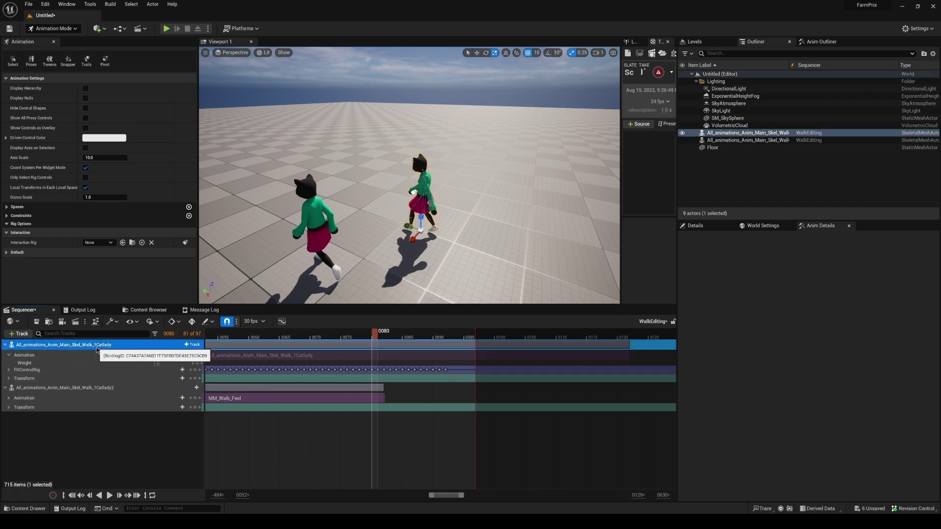
{"action": "right_click", "coordinate": [122, 348]}
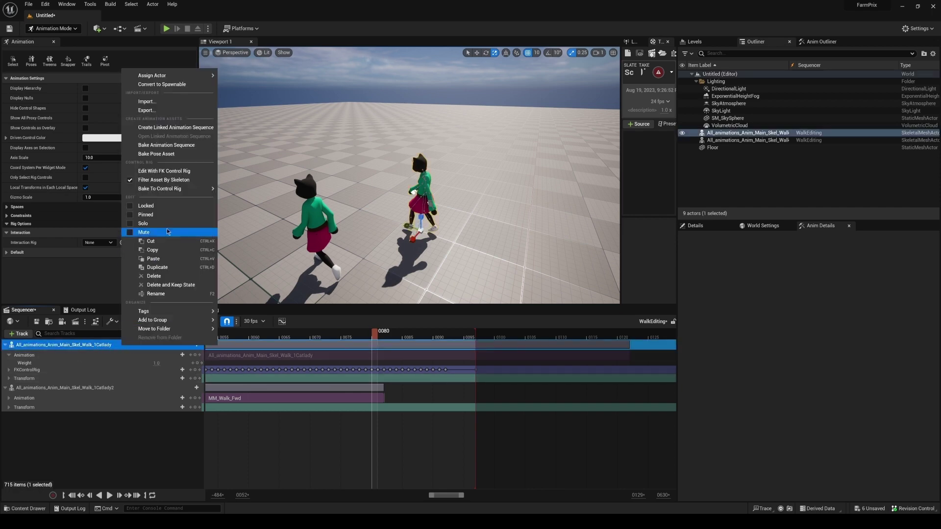
{"action": "left_click", "coordinate": [186, 148]}
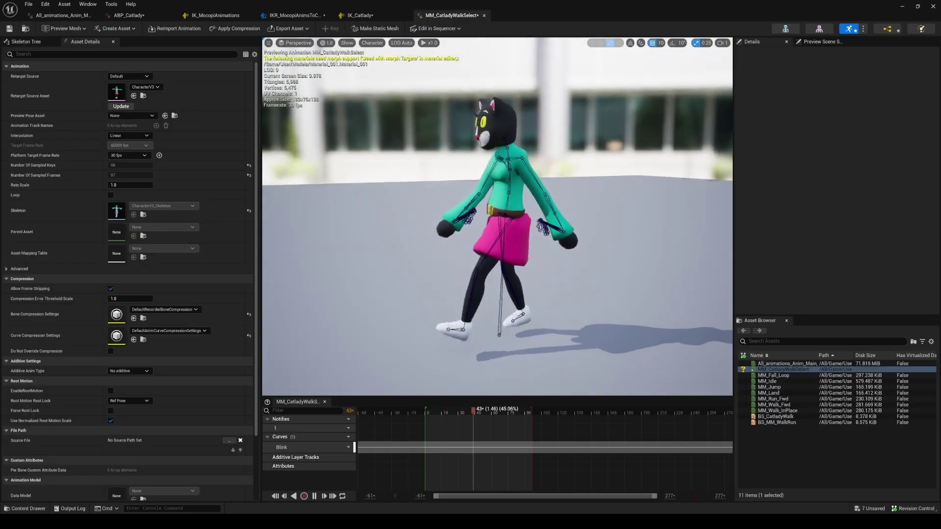
Add MM_CatladyWalkSelect to the BS_CatladyWalk blend space at a Speed of about 177 and preview the blend
{"action": "left_click", "coordinate": [776, 417]}
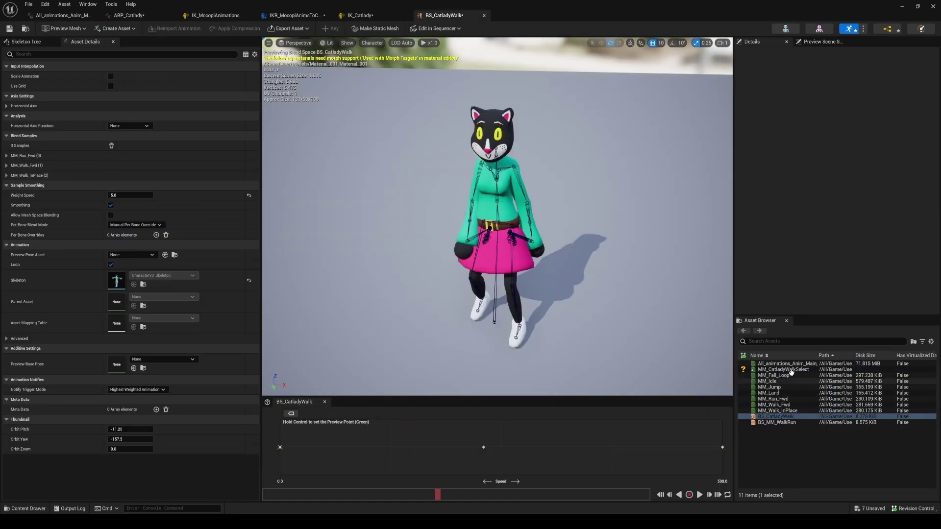
{"action": "left_click_drag", "start_coordinate": [791, 370], "coordinate": [427, 446]}
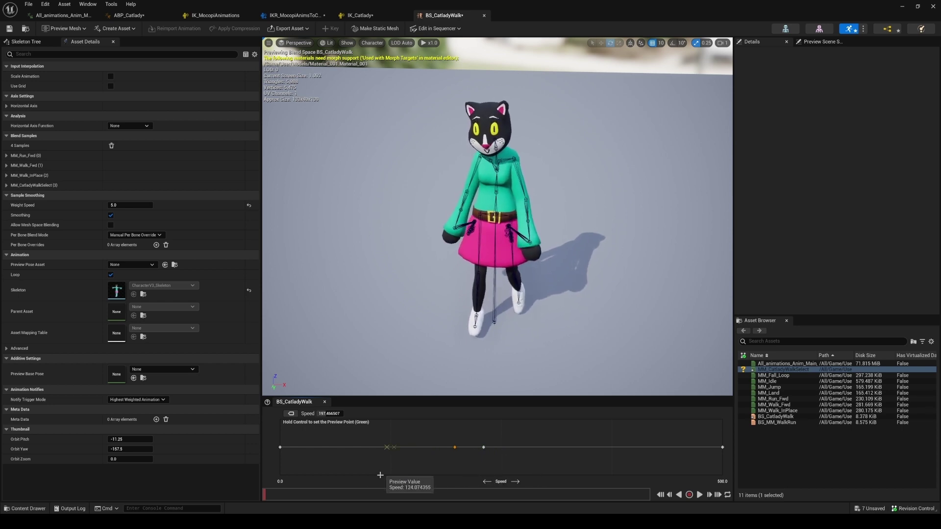
{"action": "left_click", "coordinate": [699, 495]}
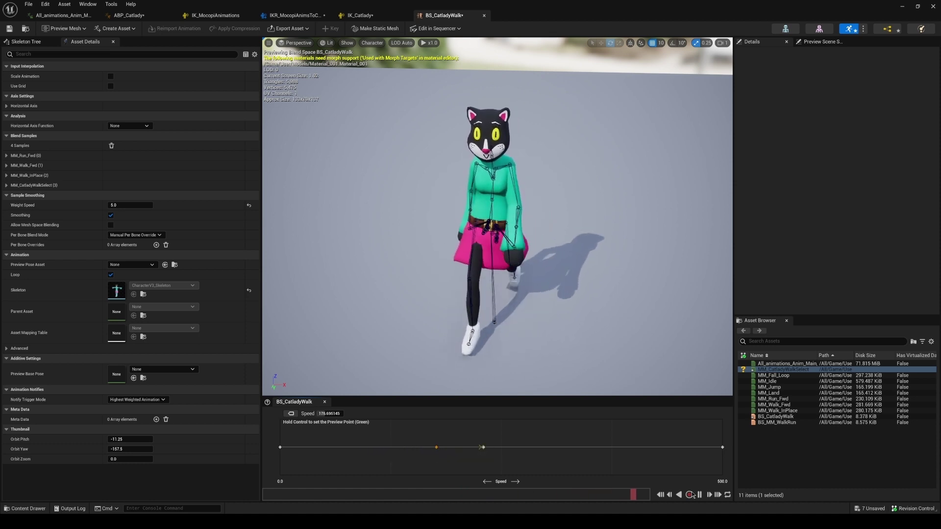
{"action": "left_click", "coordinate": [699, 495]}
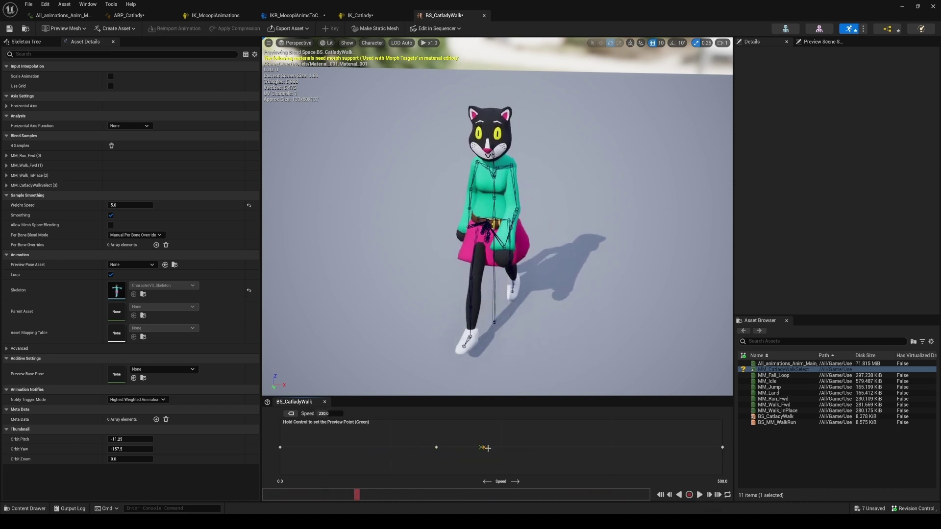
Delete the MM_Walk_Fwd sample and the MM_Run_Fwd sample at Speed 500 from BS_CatladyWalk
{"action": "key", "text": "Delete"}
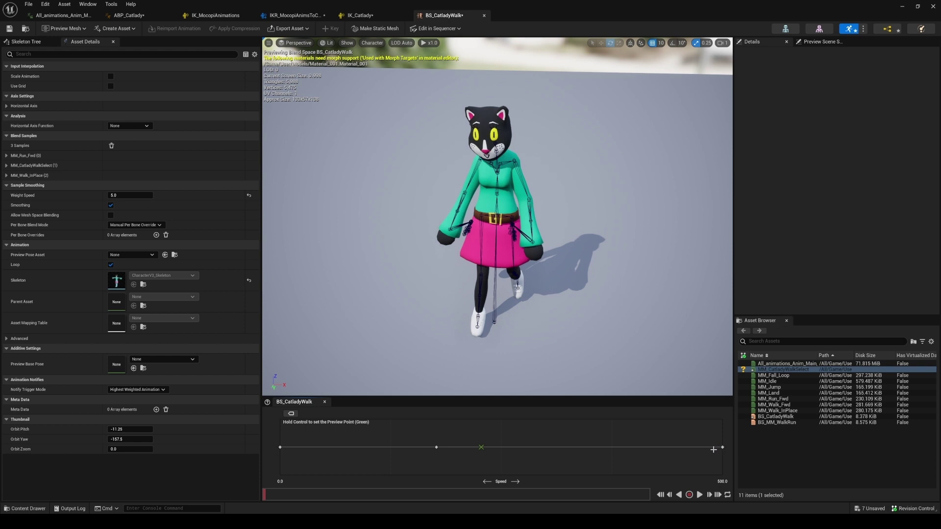
{"action": "left_click", "coordinate": [722, 447]}
{"action": "key", "text": "Delete"}
In ABP_Catlady's Walk / Run state, add a BS_CatladyWalk player, connect Ground Speed to its Speed input, and select the BS_MM_WalkRun node
{"action": "left_click", "coordinate": [152, 21]}
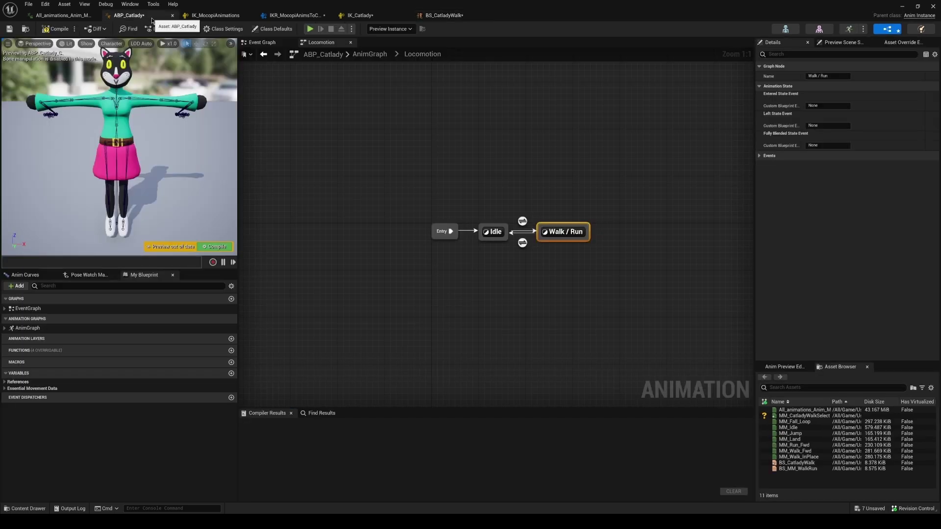
{"action": "double_click", "coordinate": [541, 234]}
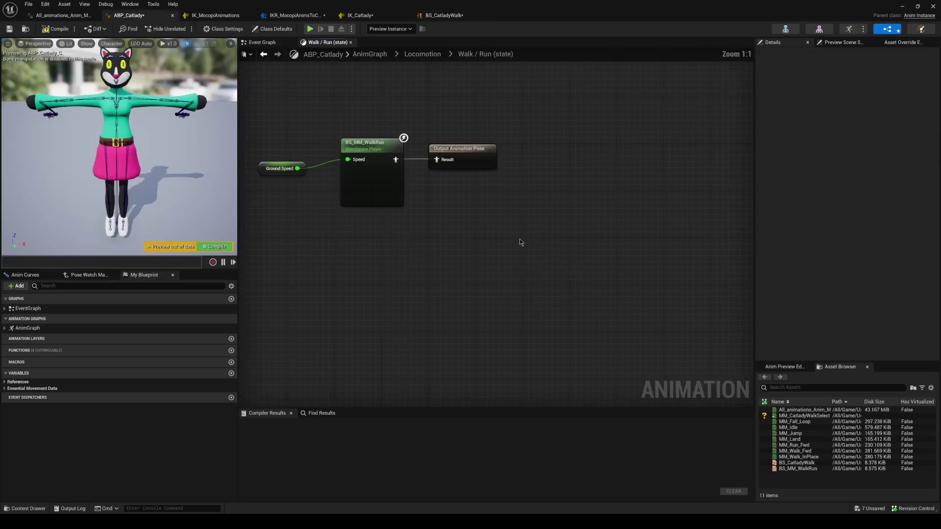
{"action": "left_click_drag", "start_coordinate": [413, 249], "coordinate": [405, 246]}
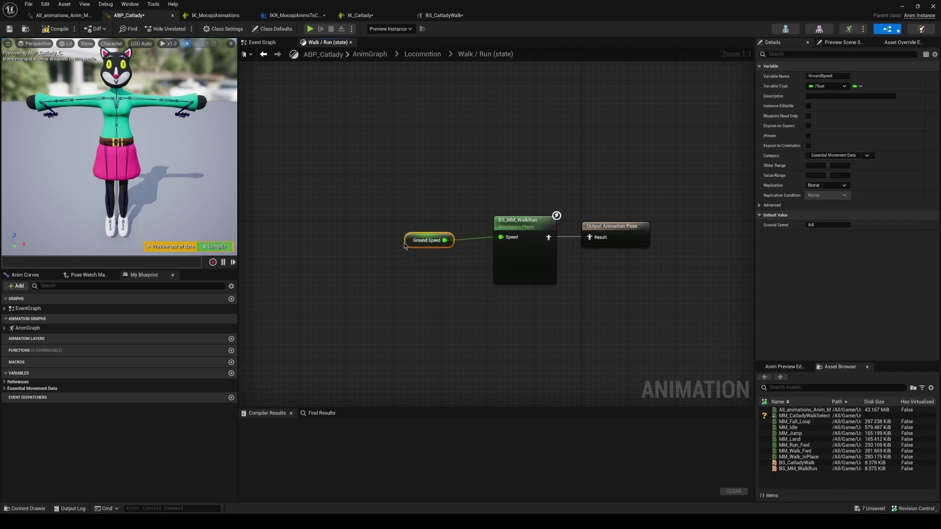
{"action": "left_click_drag", "start_coordinate": [529, 222], "coordinate": [508, 195]}
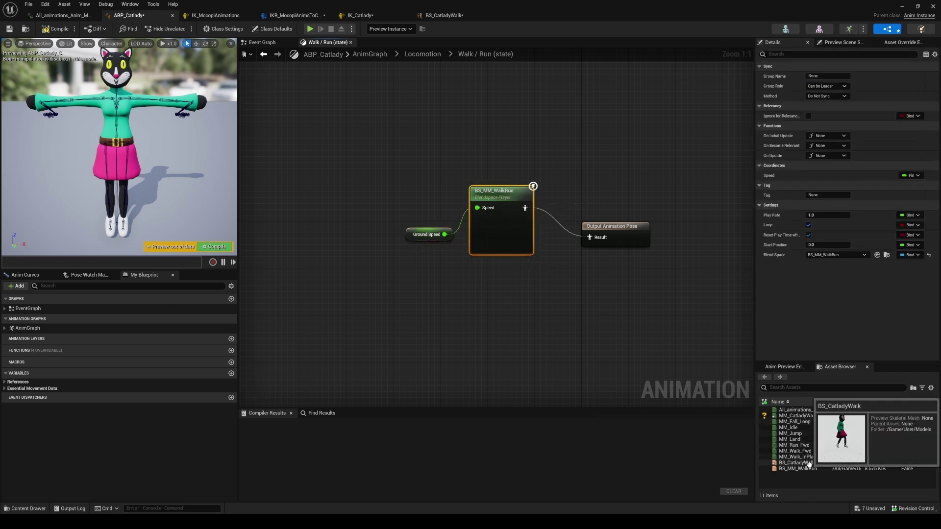
{"action": "left_click_drag", "start_coordinate": [796, 463], "coordinate": [506, 269]}
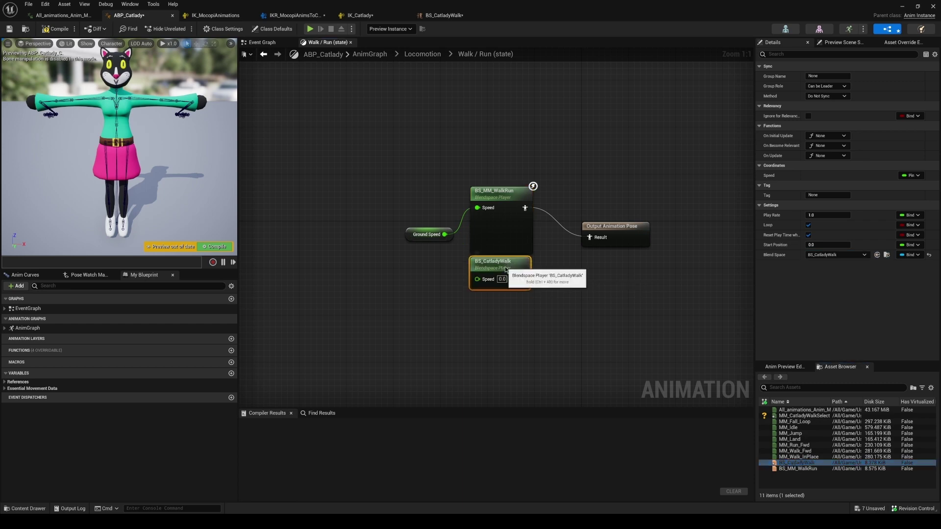
{"action": "left_click_drag", "start_coordinate": [478, 210], "coordinate": [478, 279], "text": "ctrl"}
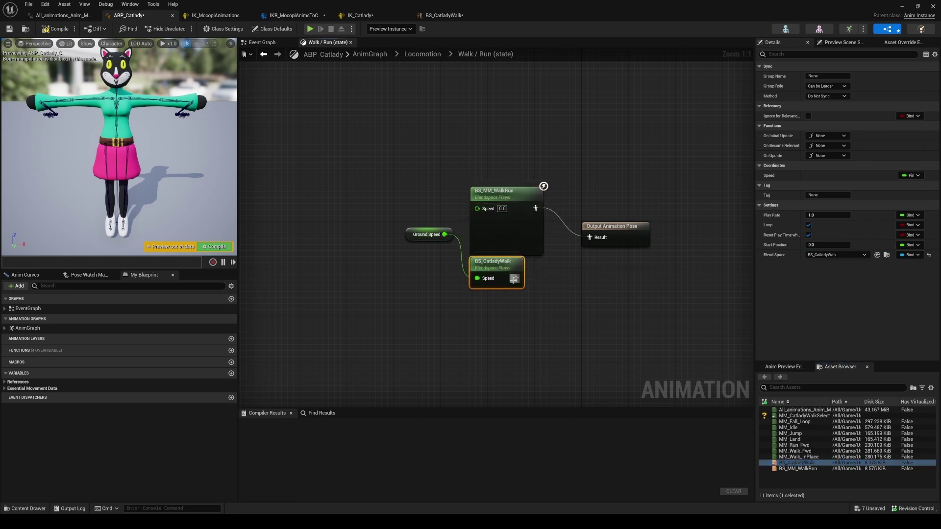
{"action": "left_click", "coordinate": [507, 219]}
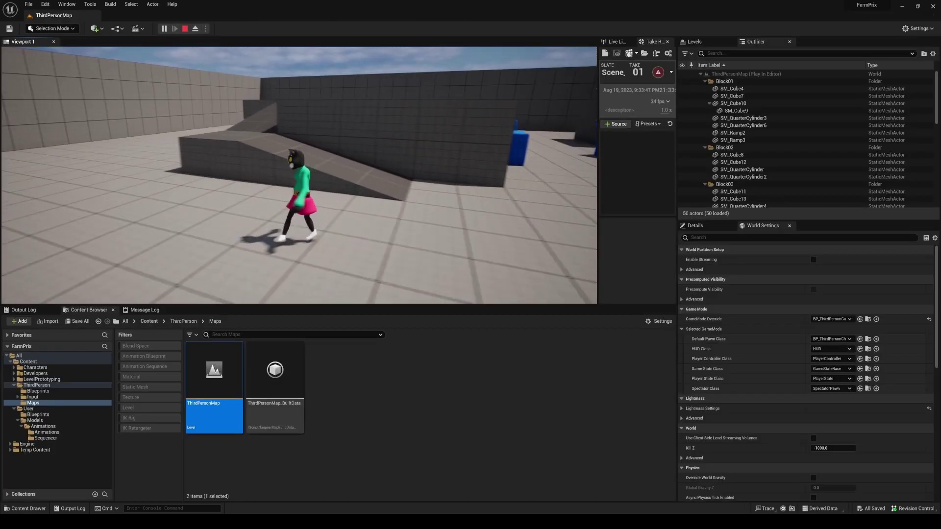
Walk the cat lady forward in the ThirdPersonMap play session to test the new walk animation
{"action": "key", "text": "w"}
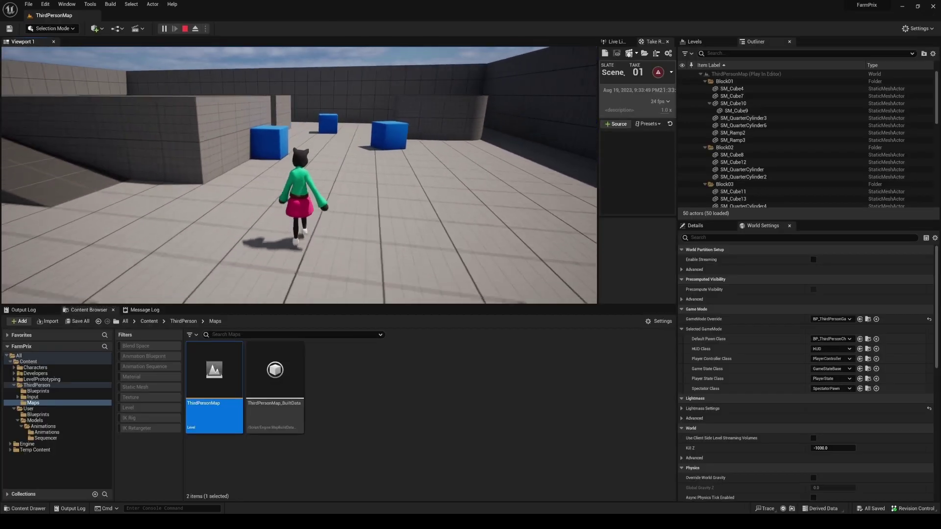
Steer the cat lady in different directions around ThirdPersonMap to check the new walk while turning and changing direction
{"action": "key", "text": "d"}
{"action": "key", "text": "w"}
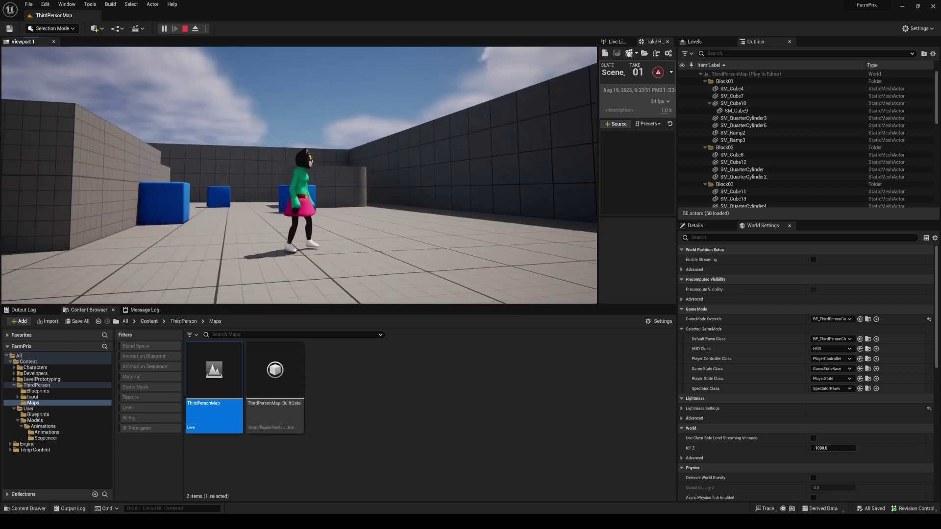
{"action": "key", "text": "s"}
{"action": "key", "text": "a"}
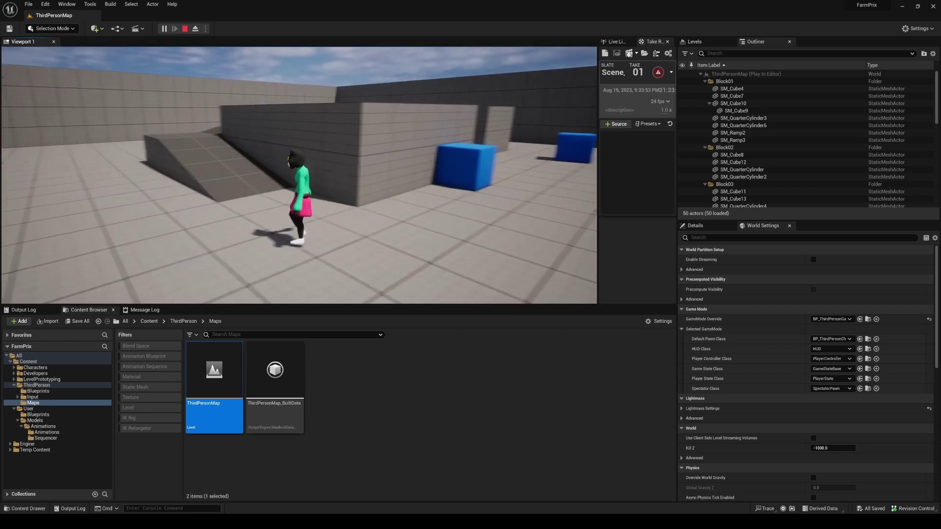
{"action": "key", "text": "w"}
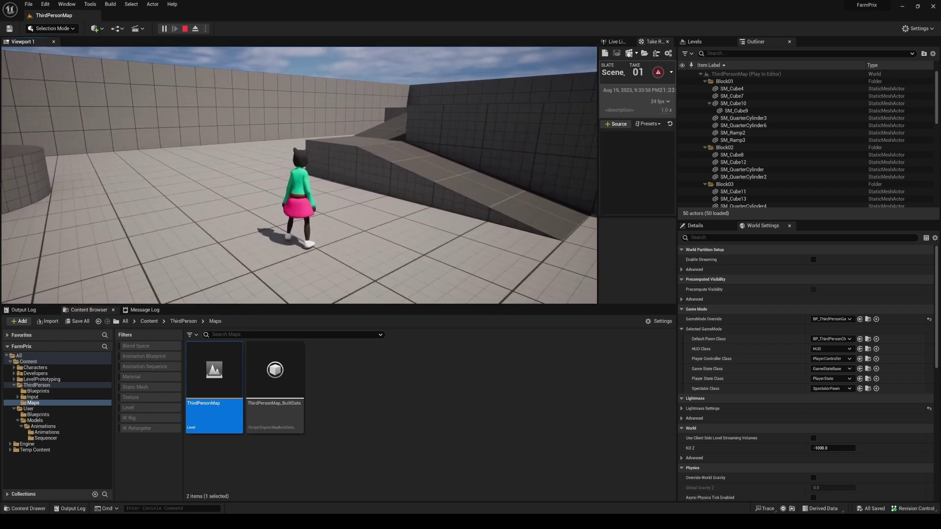
{"action": "key", "text": "d"}
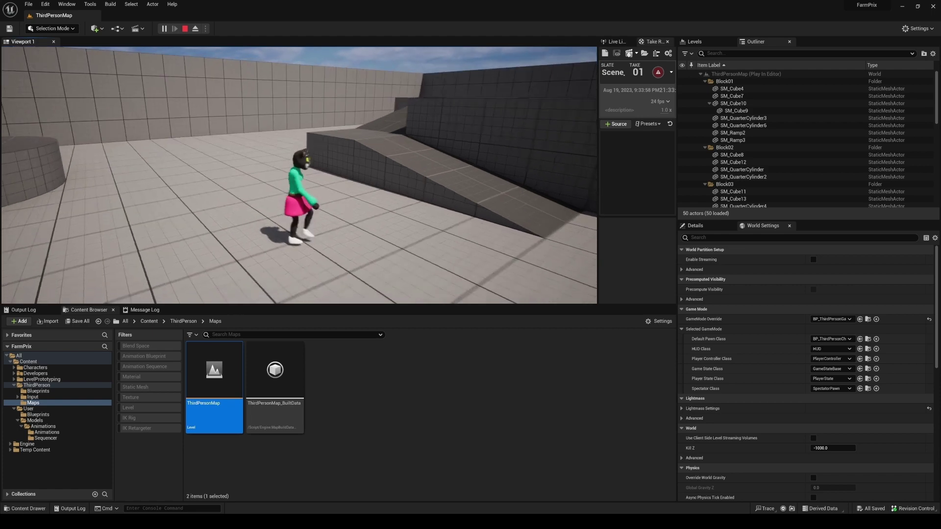
{"action": "key", "text": "s"}
{"action": "key", "text": "d"}
{"action": "key", "text": "s"}
{"action": "key", "text": "w"}
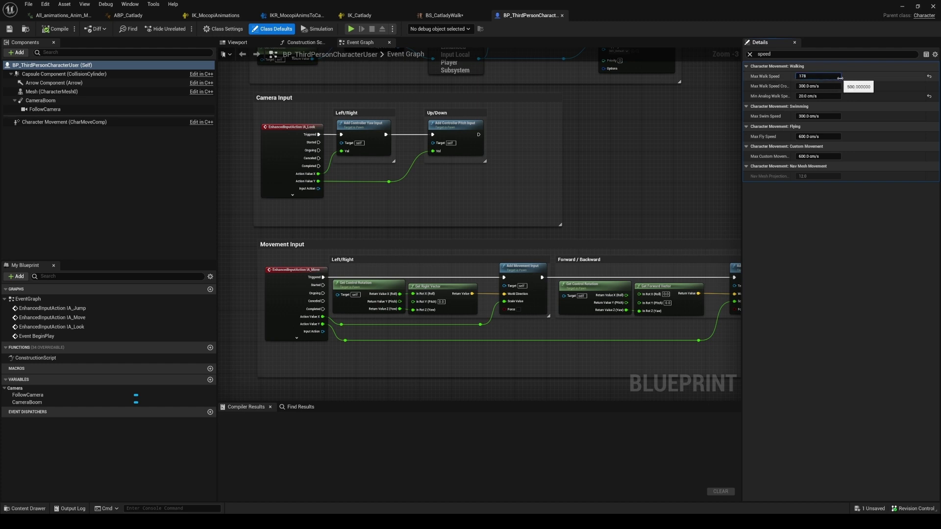
Create a Level Sequence named JumpEditing in the project's Animations/Sequencer folder
{"action": "left_click", "coordinate": [901, 6]}
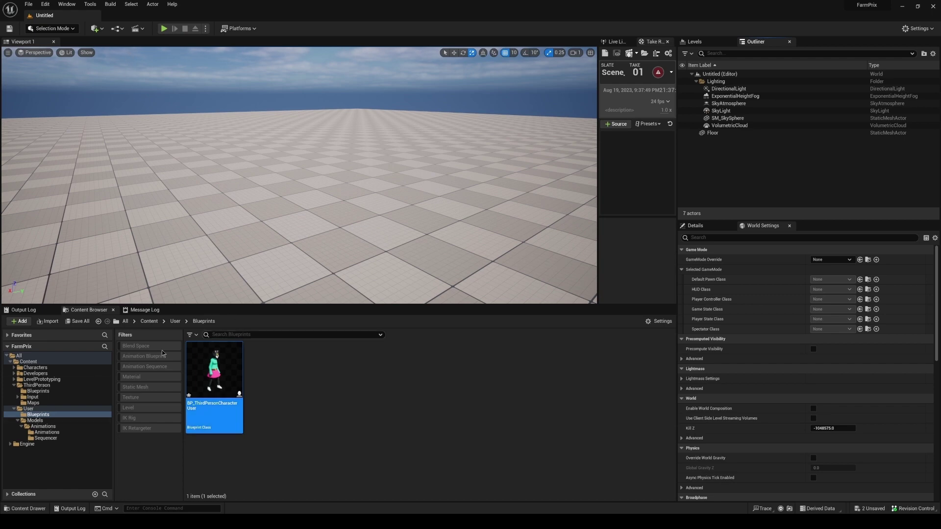
{"action": "left_click", "coordinate": [46, 437]}
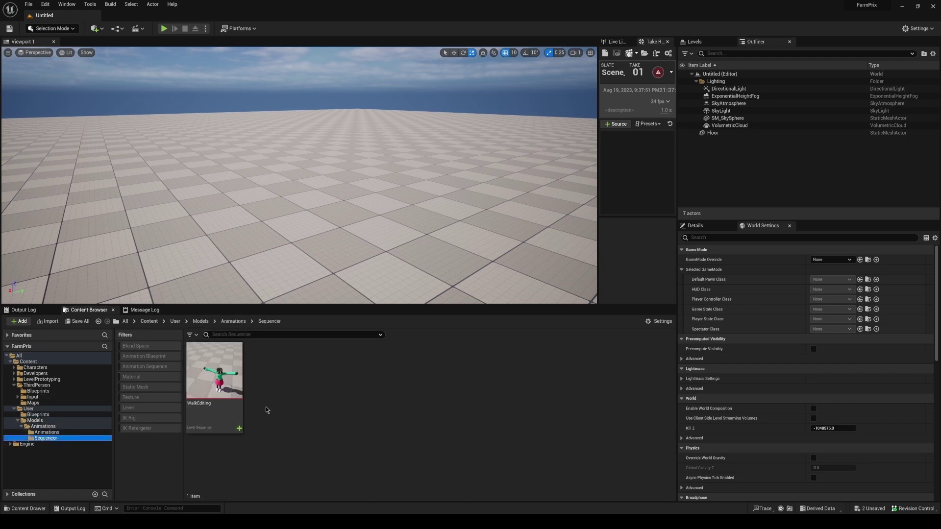
{"action": "right_click", "coordinate": [293, 406]}
{"action": "type", "text": "sequ"}
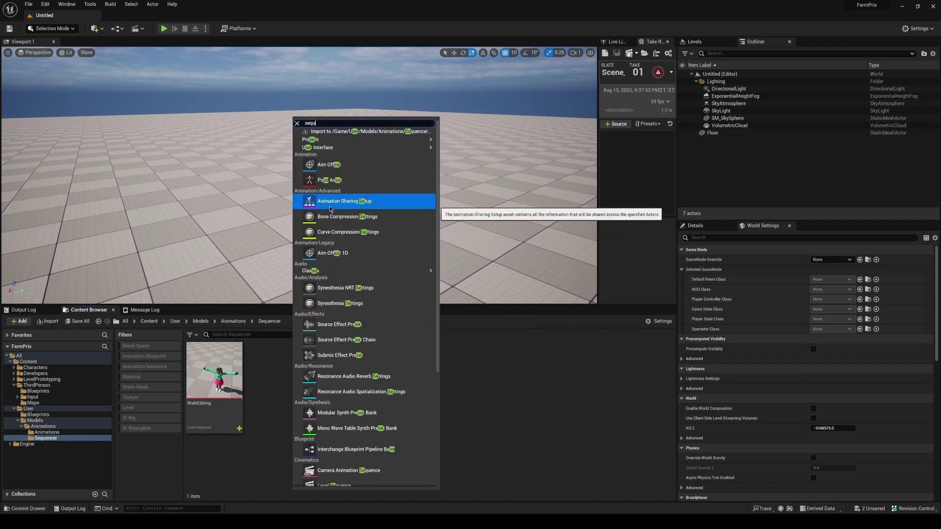
{"action": "left_click", "coordinate": [334, 163]}
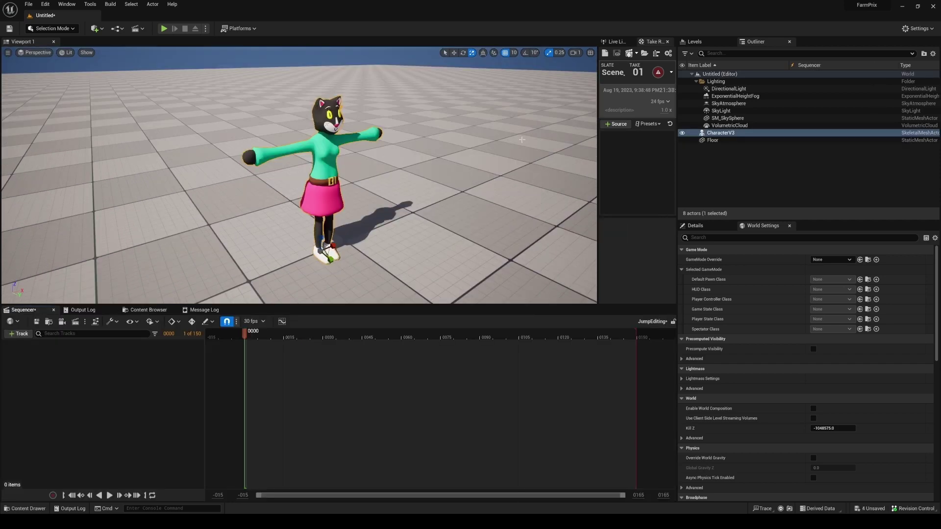
Add the CharacterV3 actor to JumpEditing with the All_animations_Anim_Main_Skel_Jump_2Catlady animation and scrub through its start
{"action": "left_click_drag", "start_coordinate": [713, 141], "coordinate": [41, 397]}
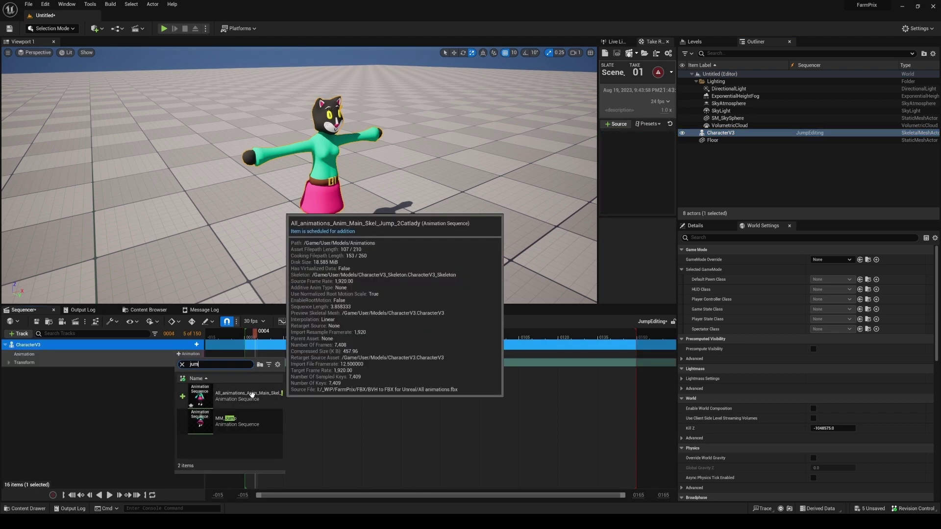
{"action": "left_click", "coordinate": [251, 395]}
{"action": "left_click_drag", "start_coordinate": [258, 335], "coordinate": [282, 335]}
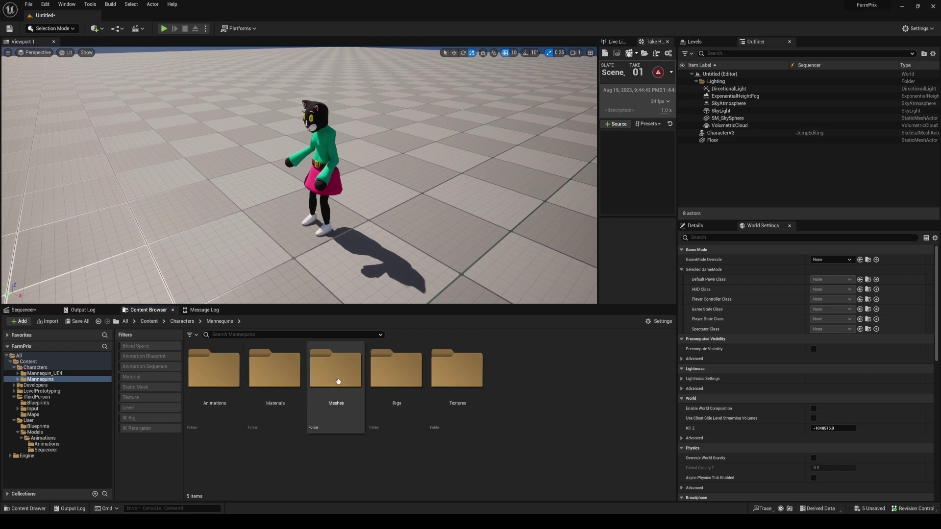
Place the SKM_Manny mesh from the Mannequins/Meshes folder in the level beside the cat lady
{"action": "double_click", "coordinate": [339, 382]}
{"action": "left_click", "coordinate": [336, 372]}
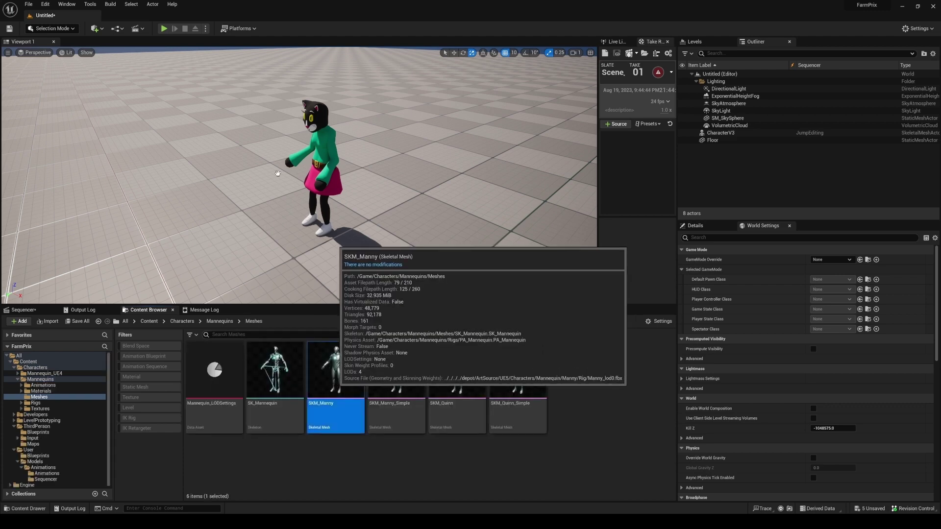
{"action": "left_click_drag", "start_coordinate": [278, 173], "coordinate": [251, 203]}
{"action": "right_click_drag", "start_coordinate": [251, 204], "coordinate": [290, 192]}
{"action": "key", "text": "w"}
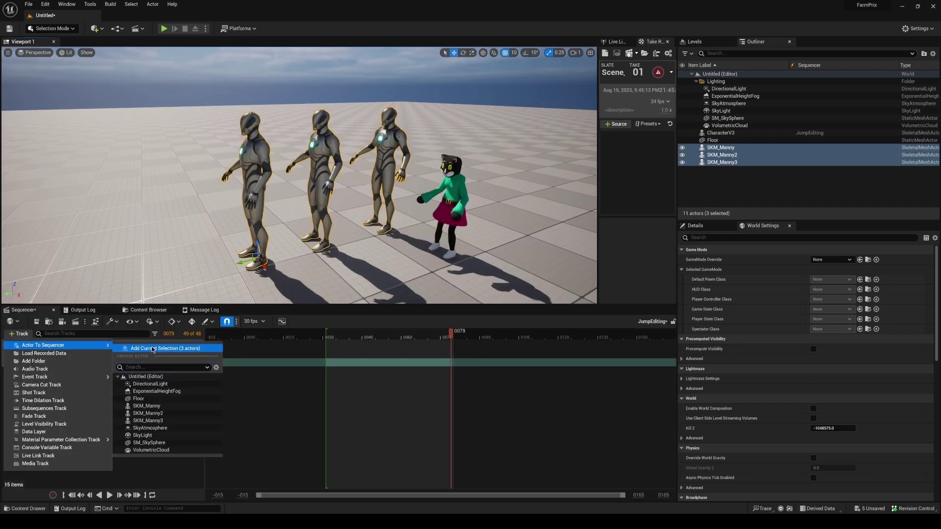
{"action": "key", "text": "Escape"}
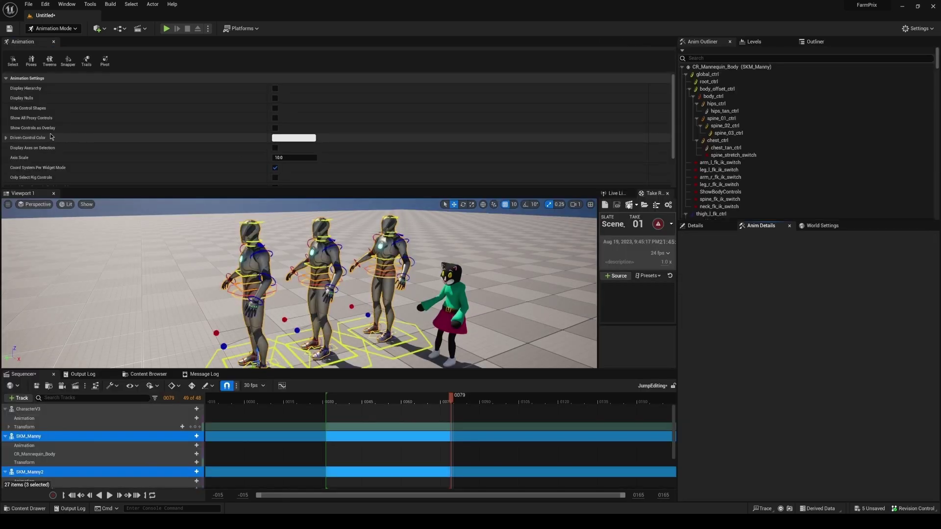
Dock the animation settings beside the viewport and delete the CR_Mannequin_Body tracks from SKM_Manny2 and SKM_Manny3
{"action": "left_click_drag", "start_coordinate": [18, 45], "coordinate": [39, 176]}
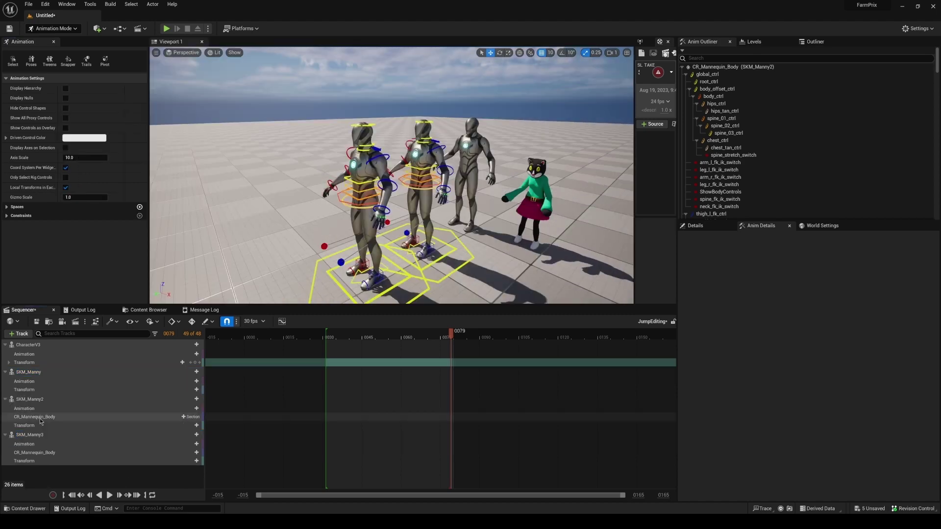
{"action": "left_click", "coordinate": [34, 416]}
{"action": "key", "text": "Delete"}
{"action": "left_click", "coordinate": [34, 444]}
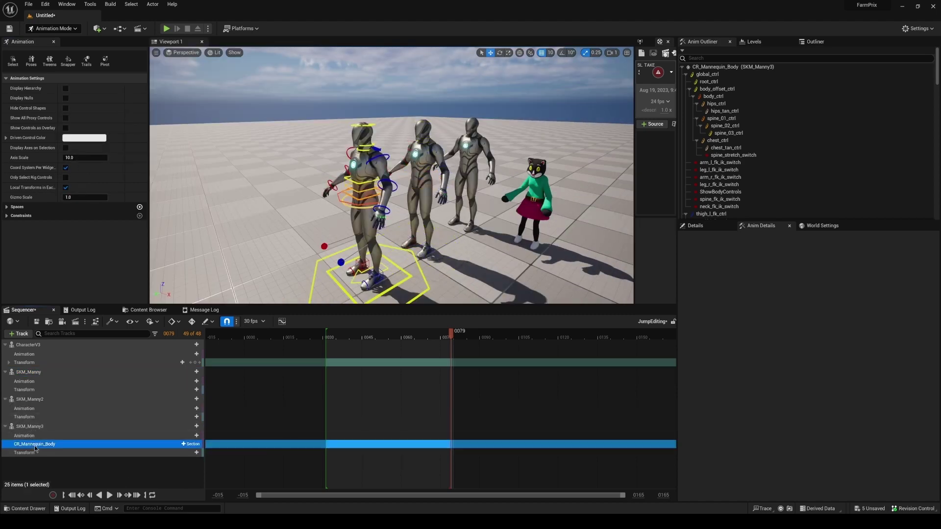
{"action": "key", "text": "Delete"}
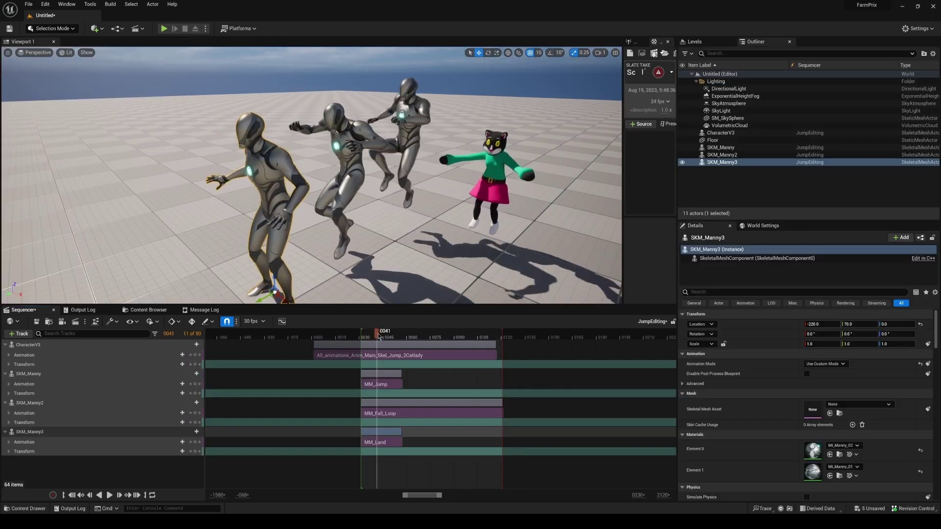
Move SKM_Manny3's MM_Land clip to start at about frame 90 and scrub the sequence to compare the jump poses
{"action": "mouse_move", "coordinate": [380, 337]}
{"action": "left_mouse_down"}
{"action": "mouse_move", "coordinate": [359, 337]}
{"action": "mouse_move", "coordinate": [403, 338]}
{"action": "mouse_move", "coordinate": [358, 341]}
{"action": "mouse_move", "coordinate": [397, 342]}
{"action": "mouse_move", "coordinate": [368, 344]}
{"action": "left_mouse_up"}
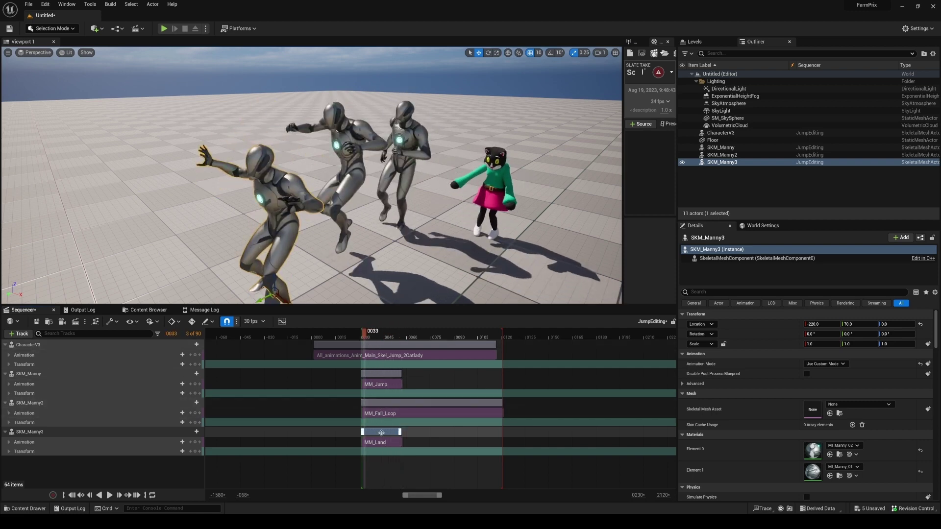
{"action": "left_click_drag", "start_coordinate": [391, 431], "coordinate": [481, 428]}
{"action": "left_click", "coordinate": [463, 337]}
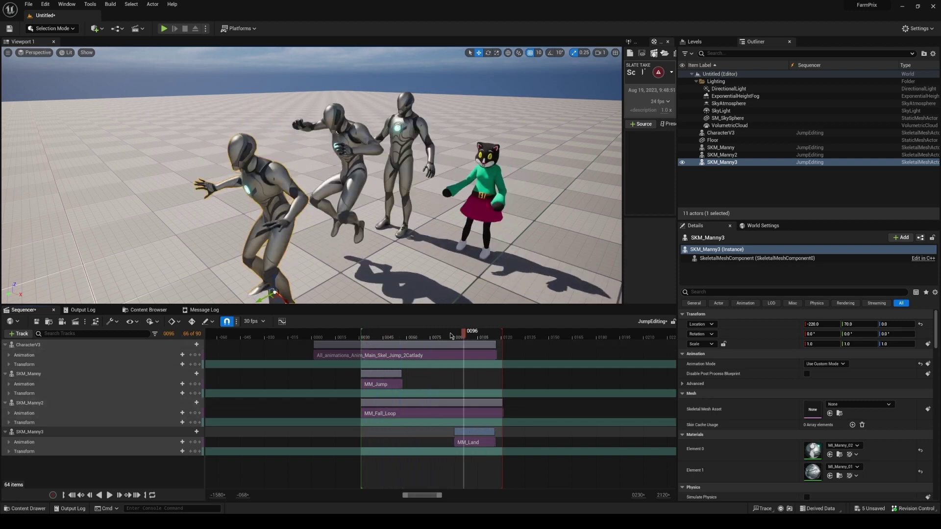
{"action": "mouse_move", "coordinate": [407, 342]}
{"action": "left_mouse_down"}
{"action": "mouse_move", "coordinate": [394, 340]}
{"action": "mouse_move", "coordinate": [445, 338]}
{"action": "mouse_move", "coordinate": [423, 339]}
{"action": "left_mouse_up"}
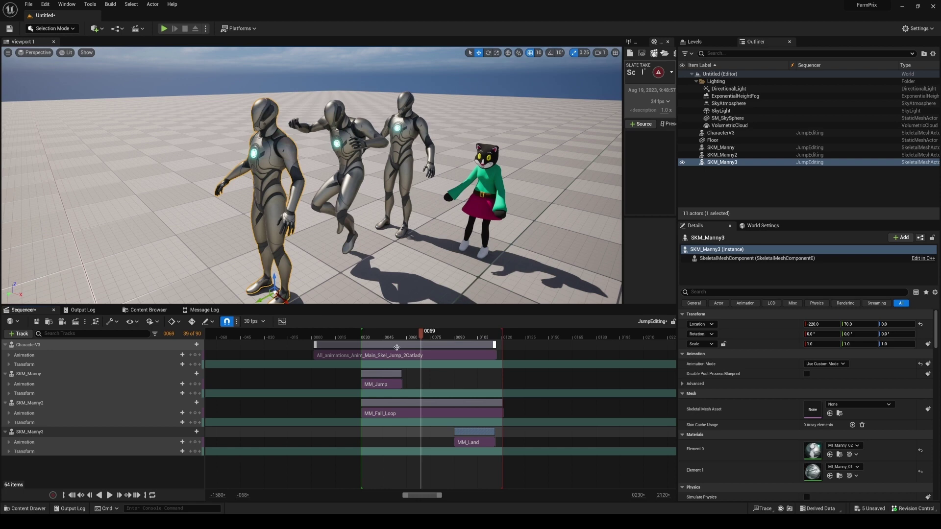
{"action": "left_click_drag", "start_coordinate": [407, 341], "coordinate": [379, 340]}
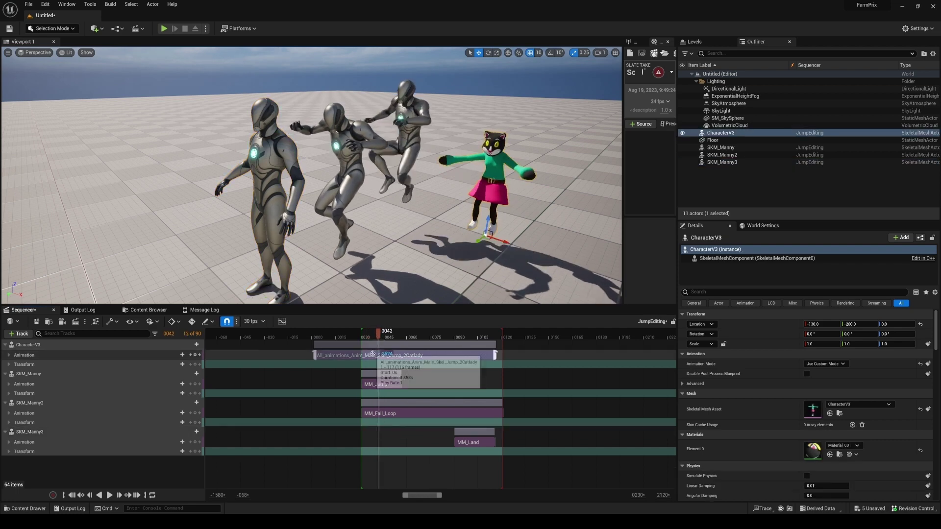
Set up CharacterV3's jump for editing with an FK Control Rig and shift its animation clip along the timeline
{"action": "right_click", "coordinate": [98, 346]}
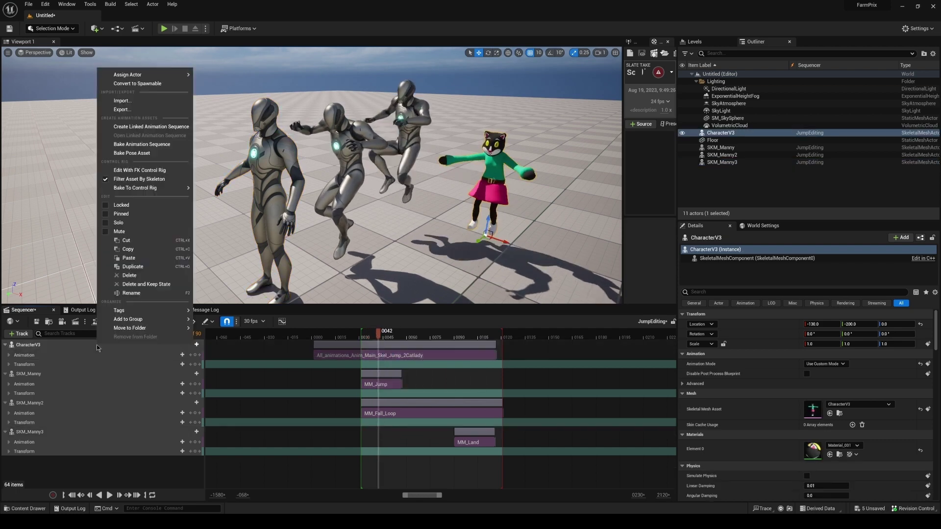
{"action": "mouse_move", "coordinate": [137, 190]}
{"action": "left_click", "coordinate": [140, 170]}
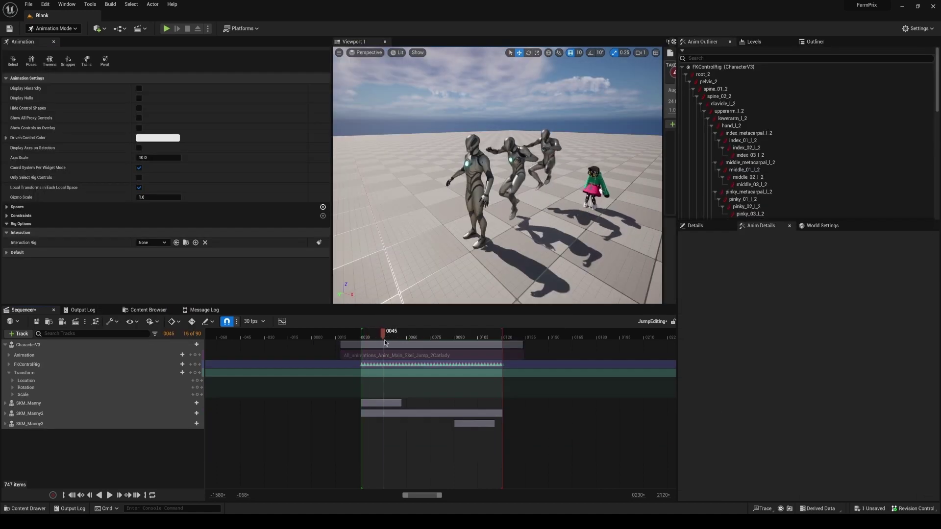
{"action": "left_click_drag", "start_coordinate": [384, 343], "coordinate": [404, 347]}
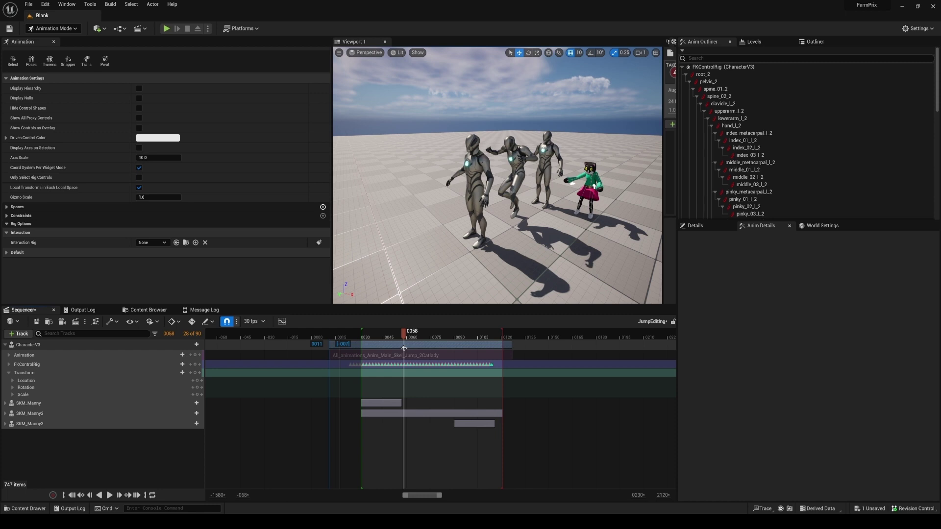
Delete the FKControlRig keys covering the later part of CharacterV3's jump
{"action": "left_click", "coordinate": [380, 338]}
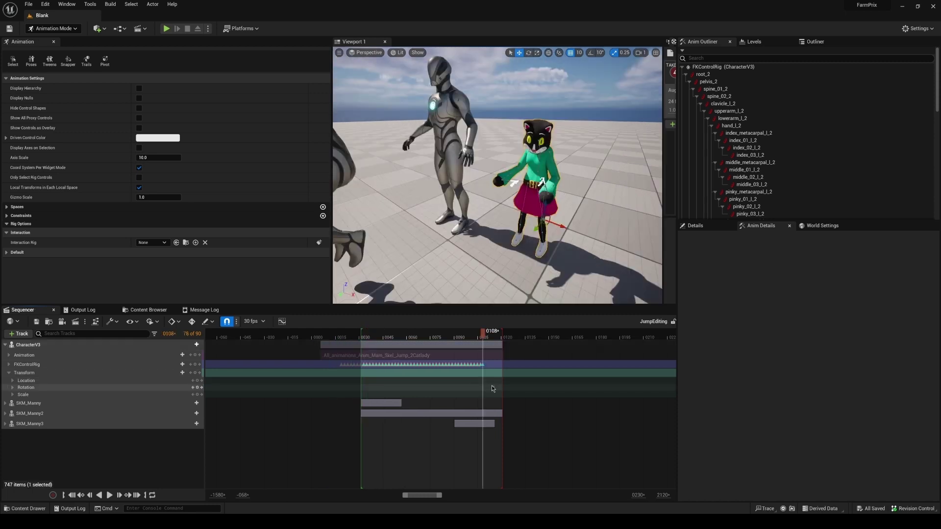
{"action": "left_click_drag", "start_coordinate": [492, 388], "coordinate": [405, 365]}
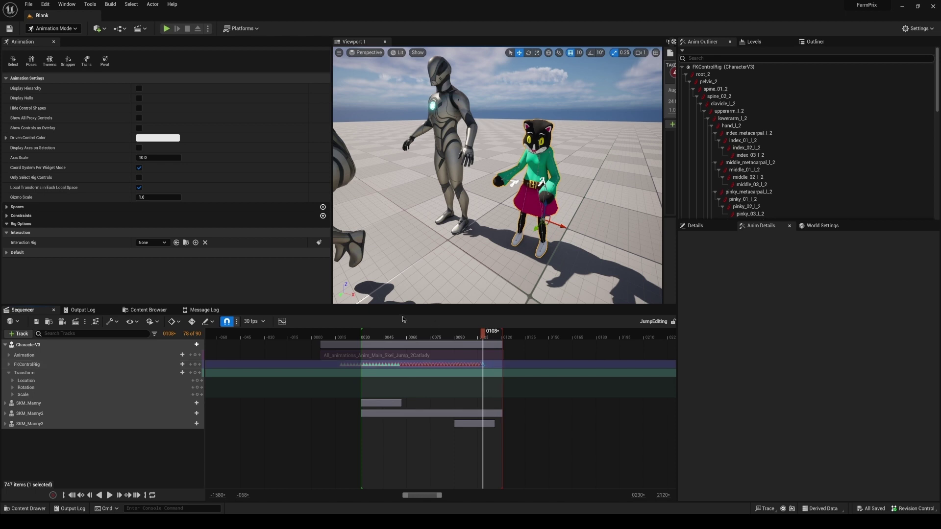
{"action": "key", "text": "Delete"}
Select pelvis_2's Location keys after frame 45 and scrub the cat lady's take-off against the mannequin's jump
{"action": "left_click", "coordinate": [374, 337]}
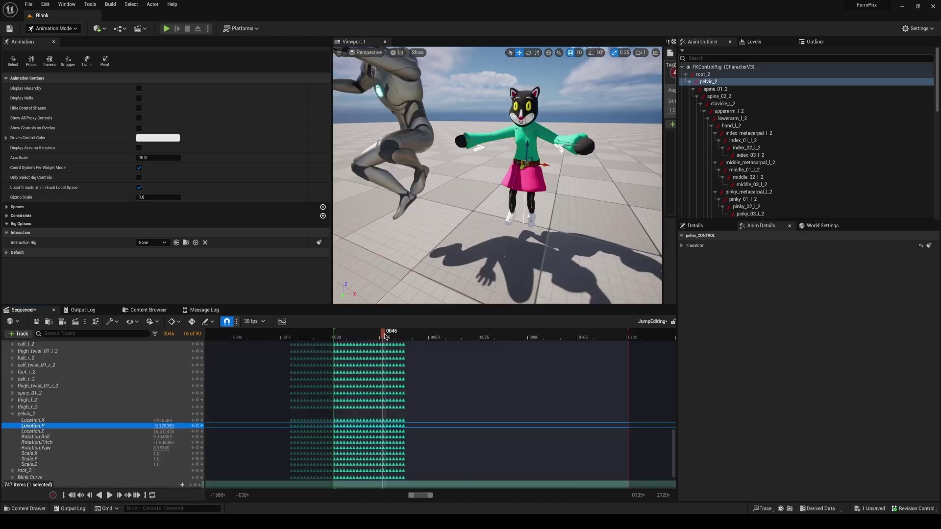
{"action": "mouse_move", "coordinate": [388, 337]}
{"action": "left_mouse_down"}
{"action": "mouse_move", "coordinate": [367, 336]}
{"action": "mouse_move", "coordinate": [382, 337]}
{"action": "left_mouse_up"}
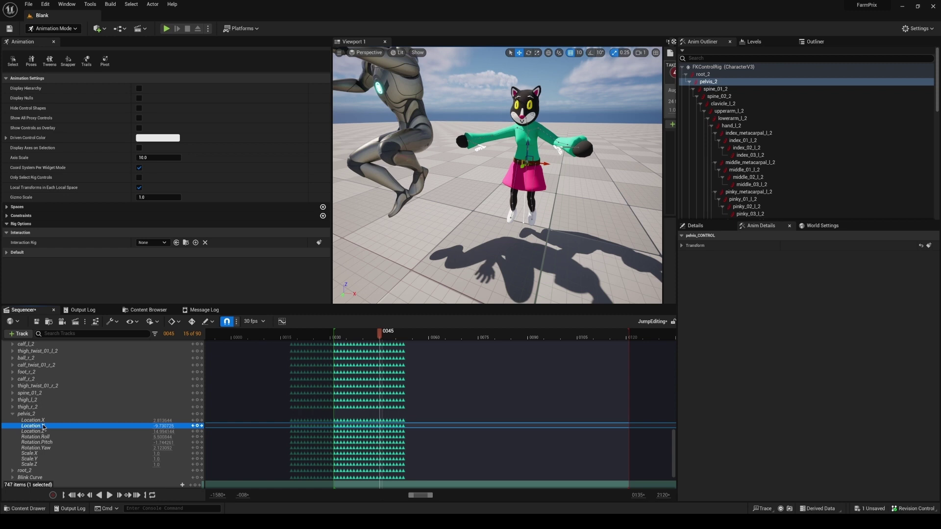
{"action": "left_click_drag", "start_coordinate": [428, 420], "coordinate": [385, 434]}
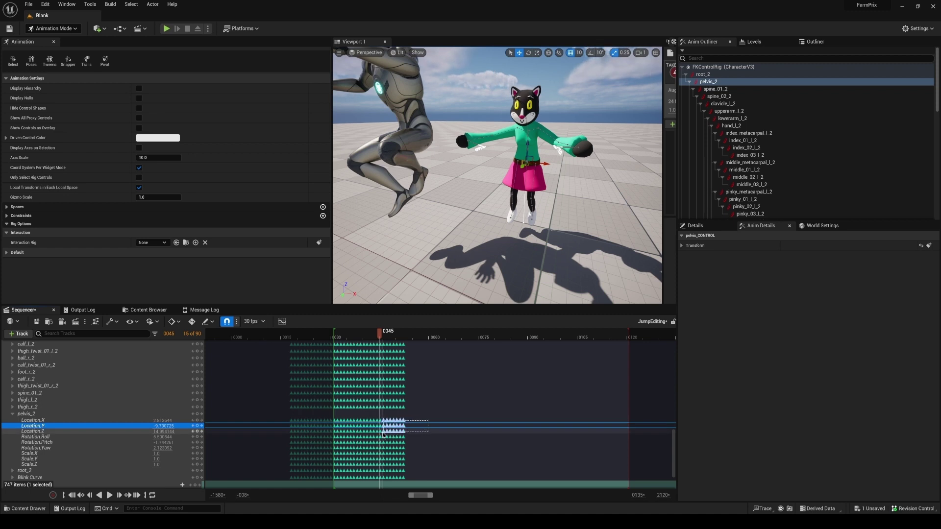
{"action": "left_click_drag", "start_coordinate": [333, 338], "coordinate": [352, 350]}
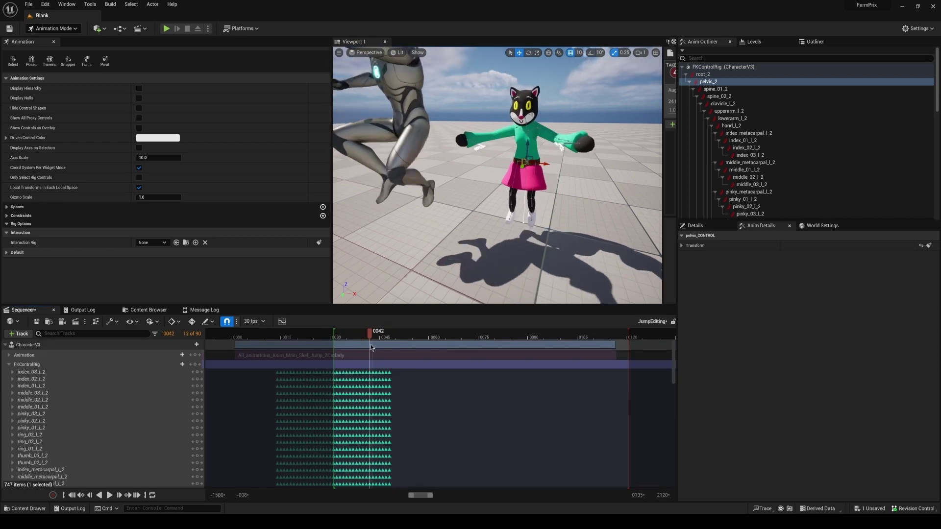
{"action": "left_click_drag", "start_coordinate": [371, 347], "coordinate": [386, 345]}
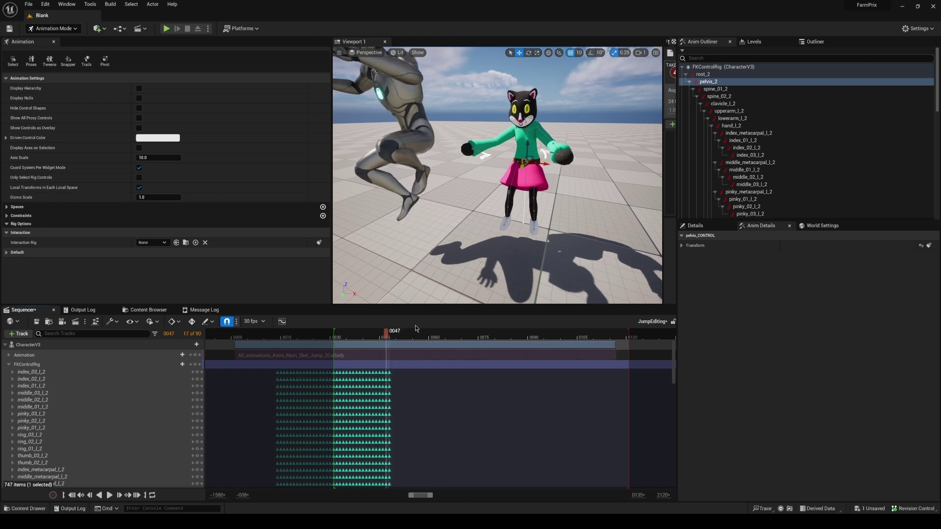
End the playback range at frame 47 and bake CharacterV3's take-off into a new animation sequence
{"action": "left_click_drag", "start_coordinate": [629, 336], "coordinate": [388, 338]}
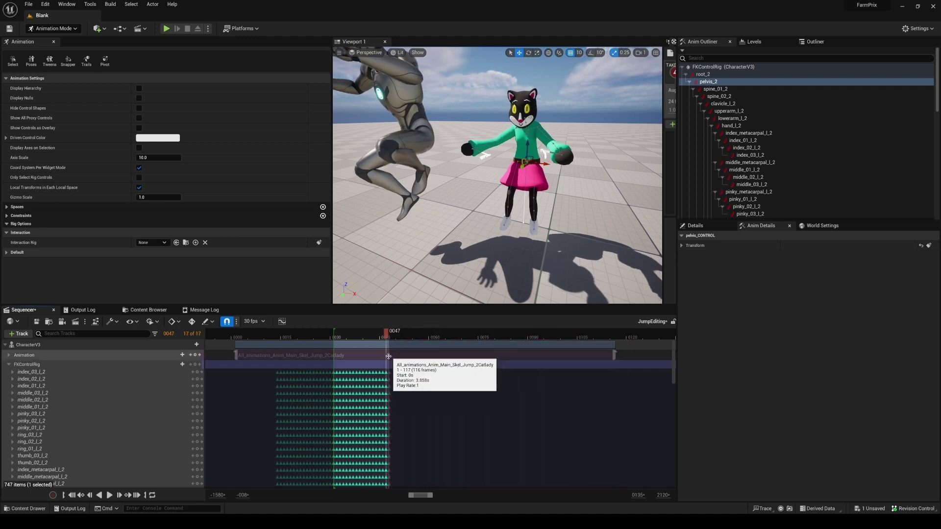
{"action": "right_click", "coordinate": [92, 349]}
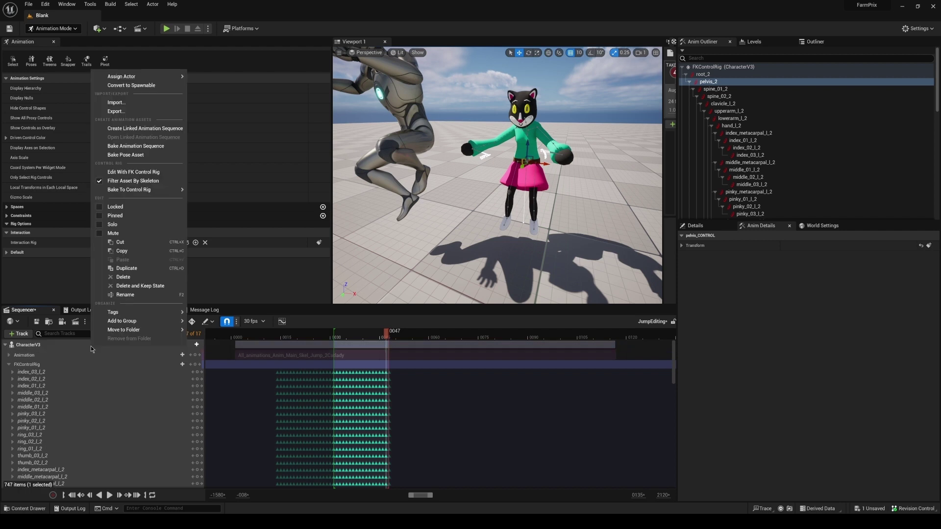
{"action": "left_click", "coordinate": [146, 146]}
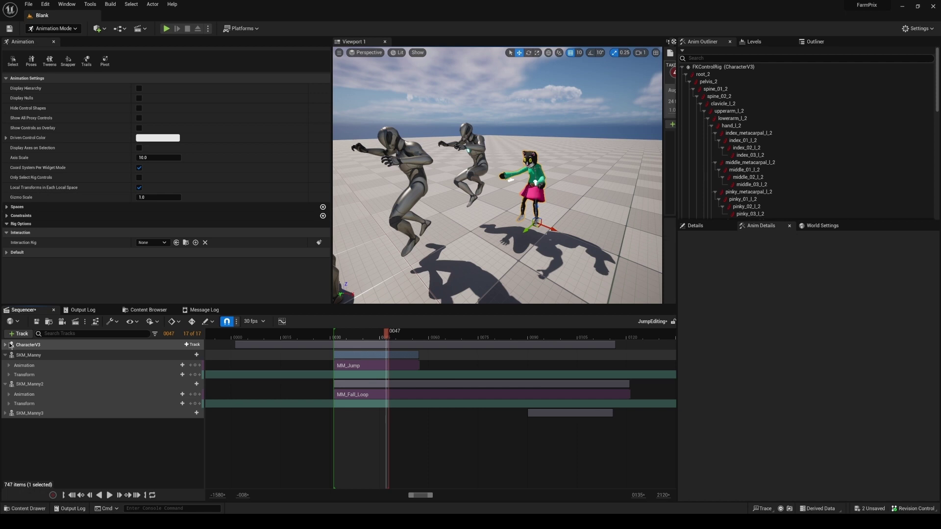
{"action": "left_click", "coordinate": [6, 345]}
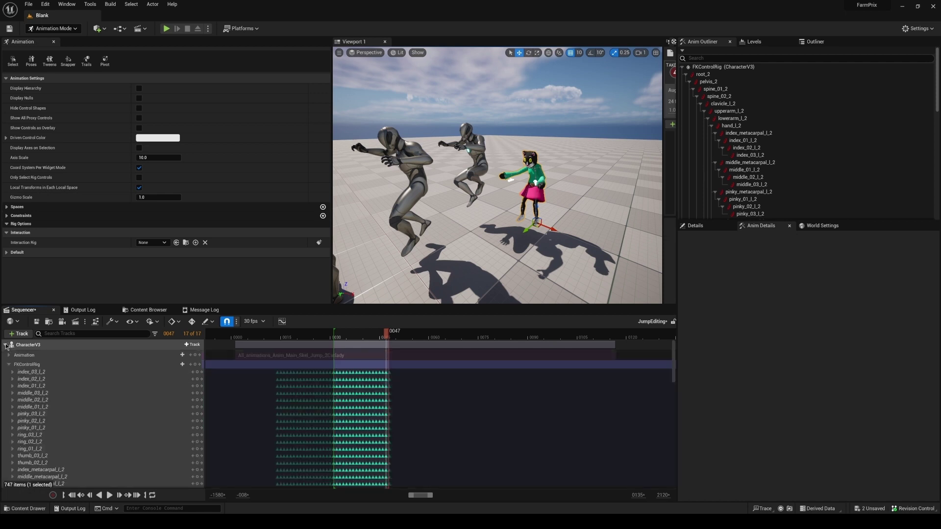
{"action": "scroll", "coordinate": [382, 378], "scroll_direction": "up", "scroll_amount": 5, "text": "ctrl"}
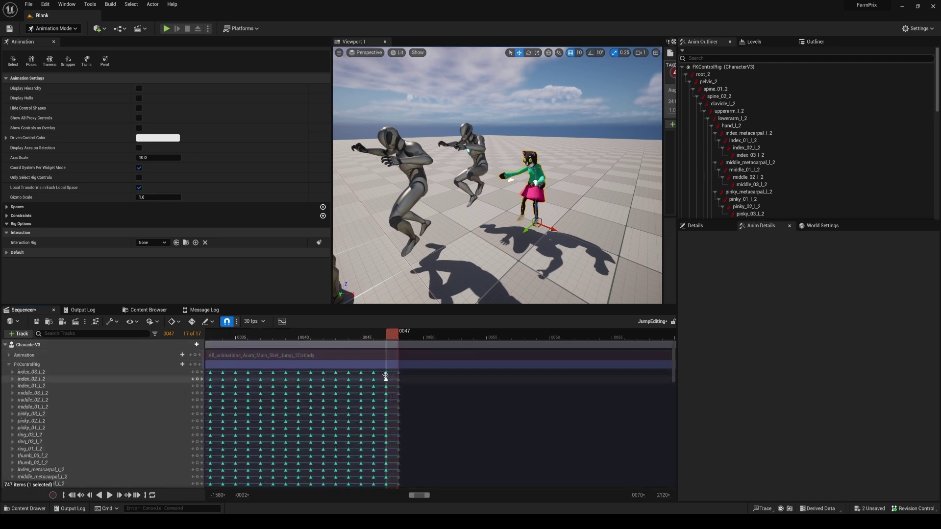
Start the playback range at frame 42 and play the cat lady's jump against the mannequins
{"action": "left_click_drag", "start_coordinate": [384, 361], "coordinate": [335, 344]}
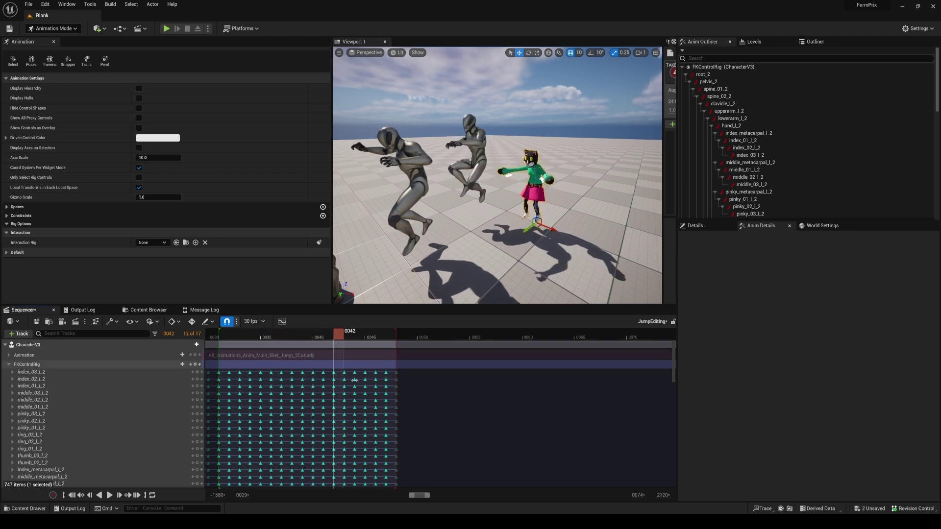
{"action": "scroll", "coordinate": [400, 410], "scroll_direction": "down", "scroll_amount": 8, "text": "ctrl"}
{"action": "right_click_drag", "start_coordinate": [391, 408], "coordinate": [443, 433]}
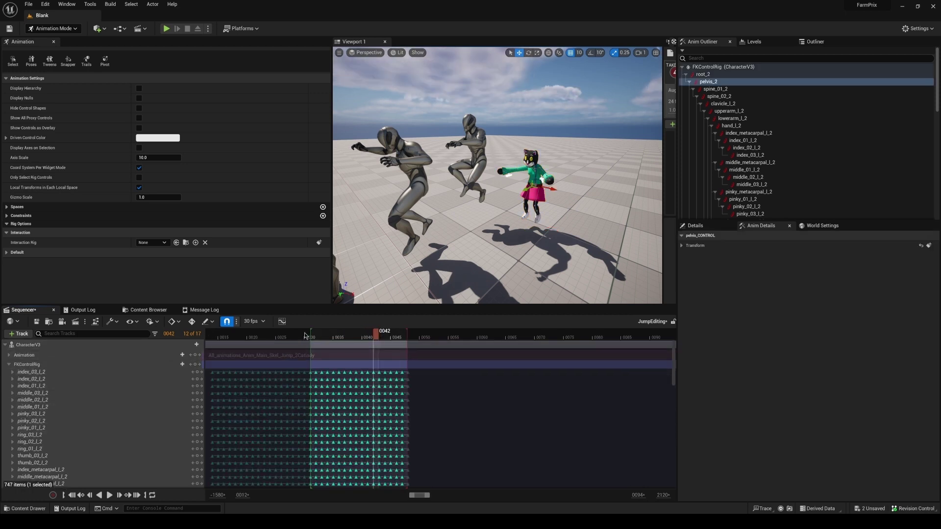
{"action": "left_click_drag", "start_coordinate": [310, 337], "coordinate": [372, 337]}
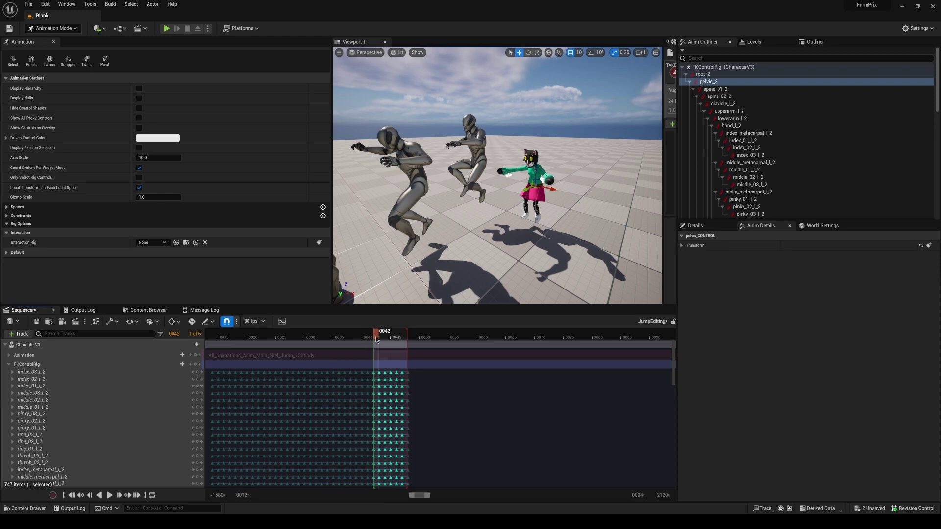
{"action": "key", "text": "space"}
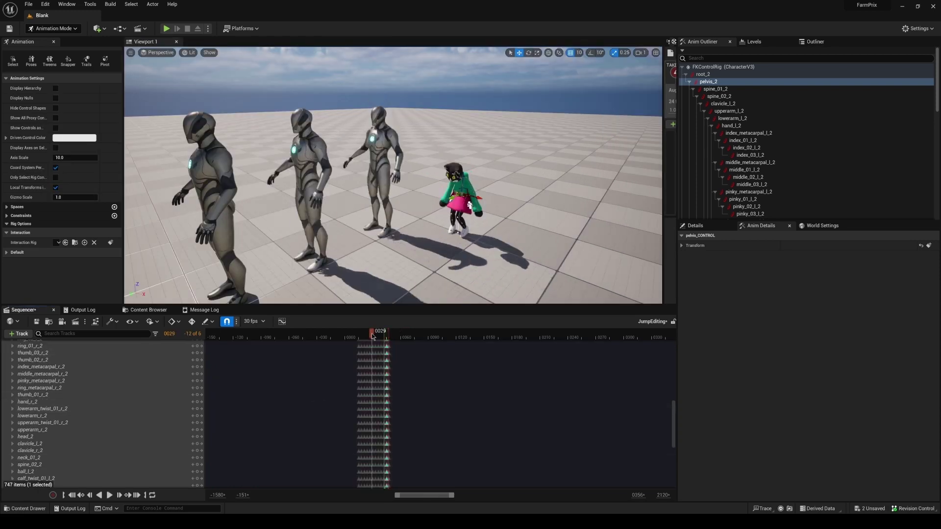
{"action": "key", "text": "space"}
Delete the SKM_Manny mannequin that plays the MM_Jump clip, accepting the broken sequence reference
{"action": "right_click_drag", "start_coordinate": [397, 130], "coordinate": [397, 117]}
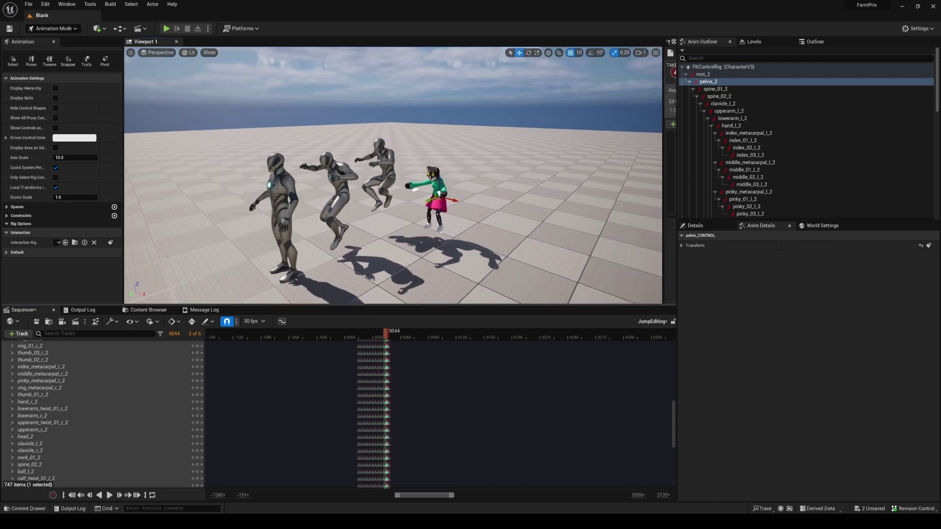
{"action": "scroll", "coordinate": [397, 130], "scroll_direction": "up", "scroll_amount": 3}
{"action": "left_click", "coordinate": [386, 161]}
{"action": "right_click_drag", "start_coordinate": [386, 160], "coordinate": [400, 143]}
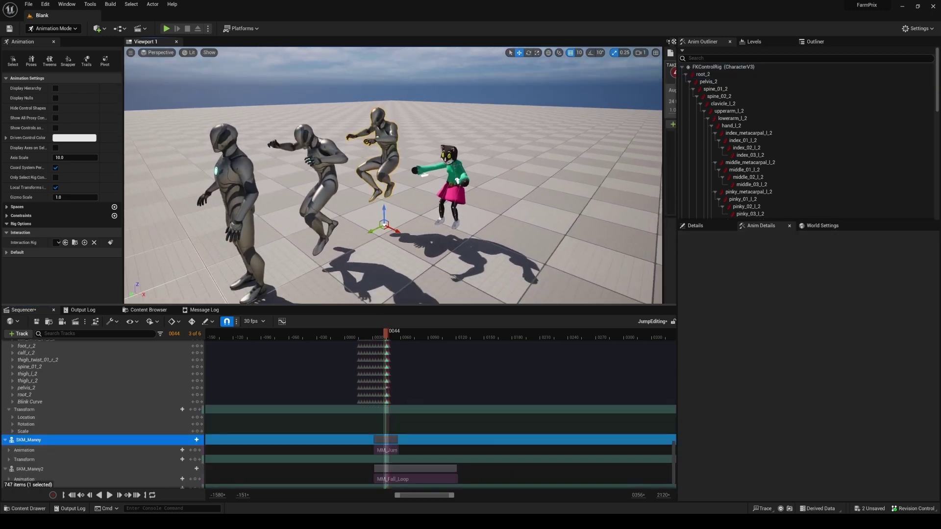
{"action": "key", "text": "Delete"}
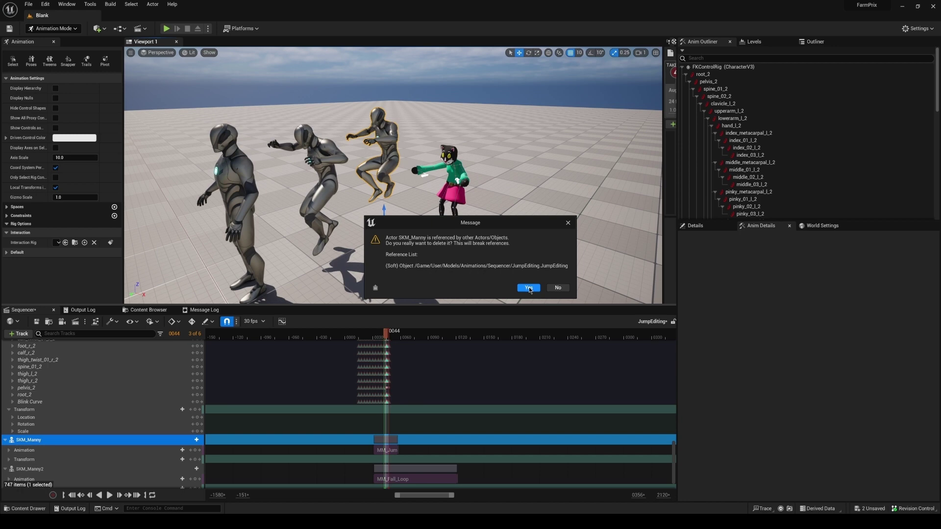
{"action": "left_click", "coordinate": [528, 288]}
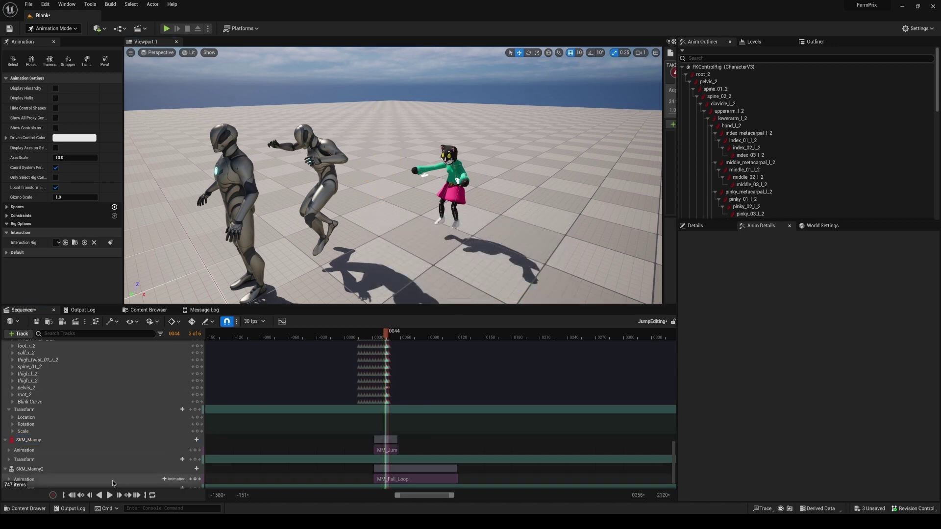
Delete all of CharacterV3's FKControlRig keys before frame 42
{"action": "scroll", "coordinate": [361, 468], "scroll_direction": "down", "scroll_amount": 1}
{"action": "scroll", "coordinate": [362, 469], "scroll_direction": "down", "scroll_amount": 10}
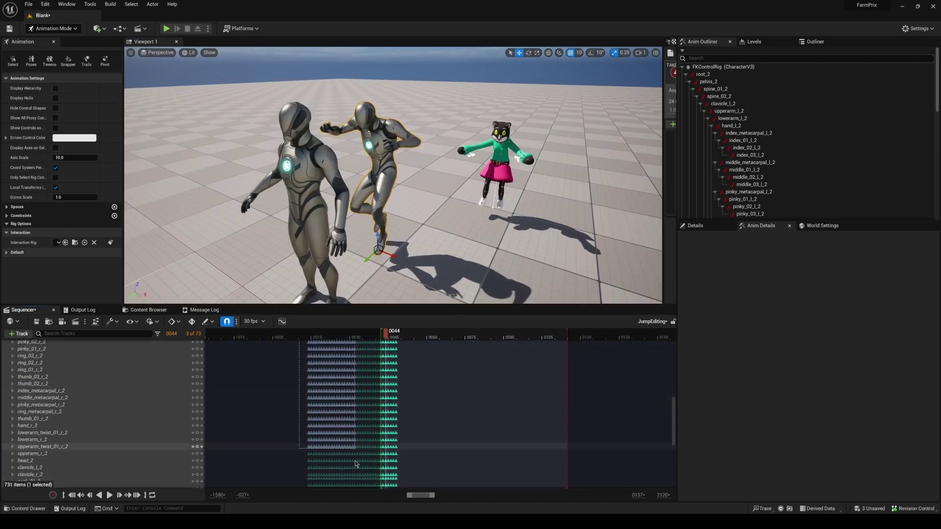
{"action": "scroll", "coordinate": [352, 466], "scroll_direction": "down", "scroll_amount": 1}
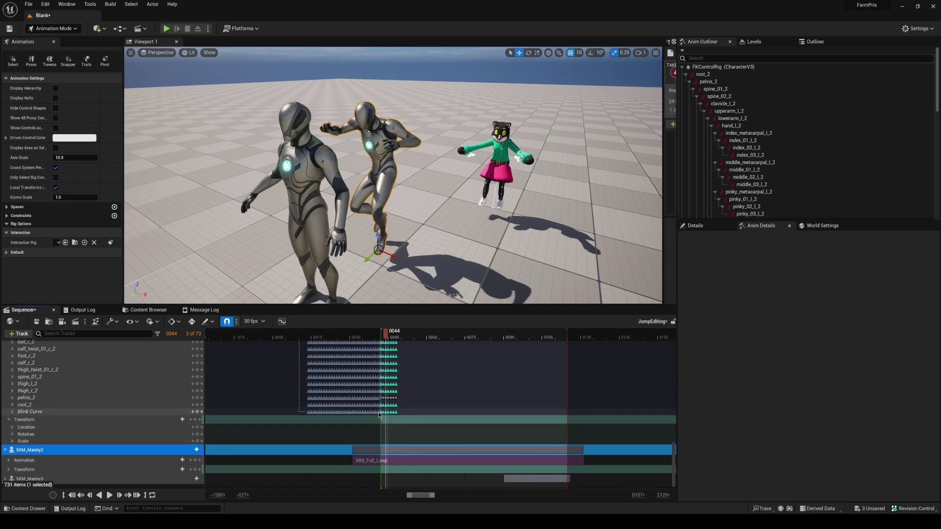
{"action": "left_click_drag", "start_coordinate": [378, 414], "coordinate": [363, 386]}
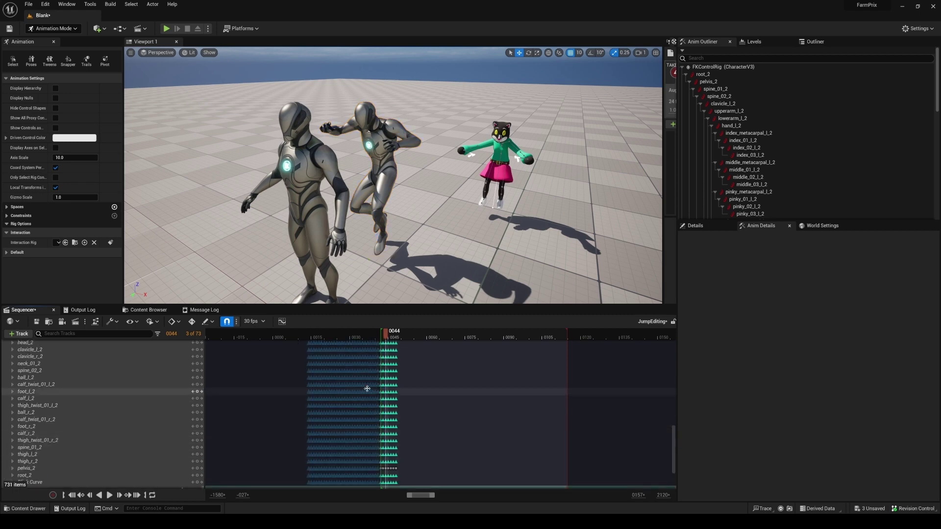
{"action": "scroll", "coordinate": [363, 386], "scroll_direction": "up", "scroll_amount": 10}
{"action": "scroll", "coordinate": [363, 387], "scroll_direction": "up", "scroll_amount": 2}
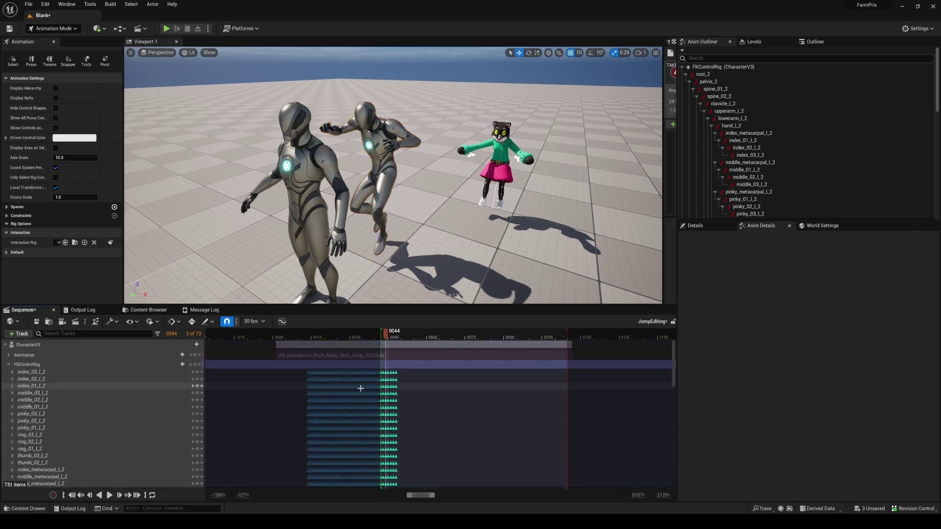
{"action": "key", "text": "Delete"}
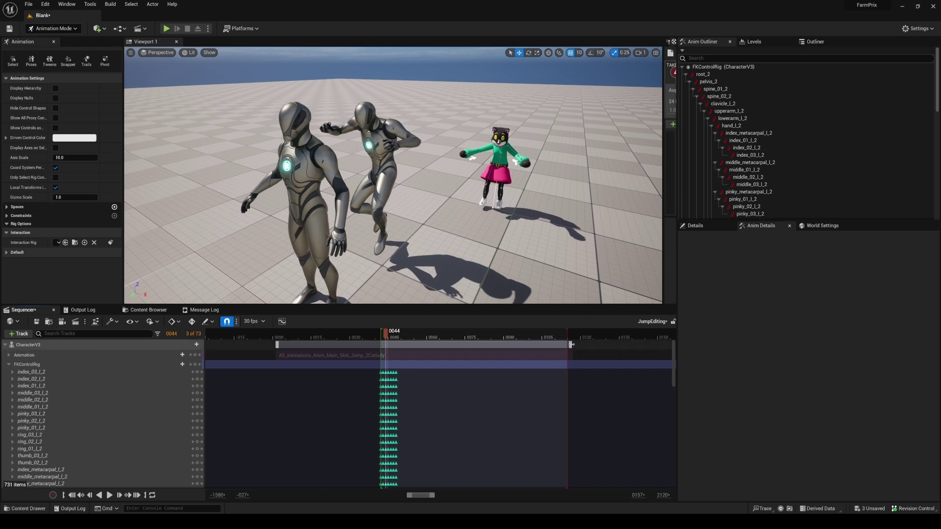
Stretch CharacterV3's remaining keys so they run from frame 42 to about frame 68
{"action": "left_click_drag", "start_coordinate": [394, 372], "coordinate": [527, 374]}
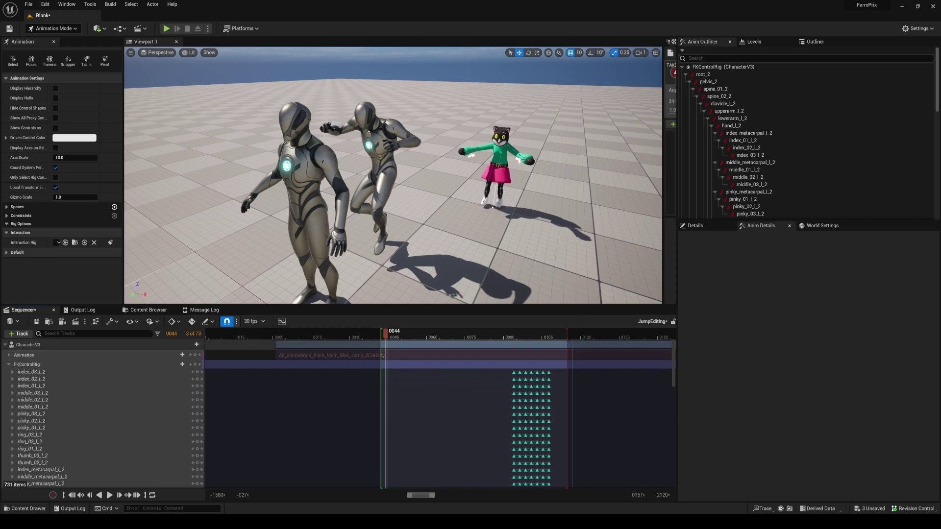
{"action": "scroll", "coordinate": [515, 374], "scroll_direction": "down", "scroll_amount": 5, "text": "ctrl"}
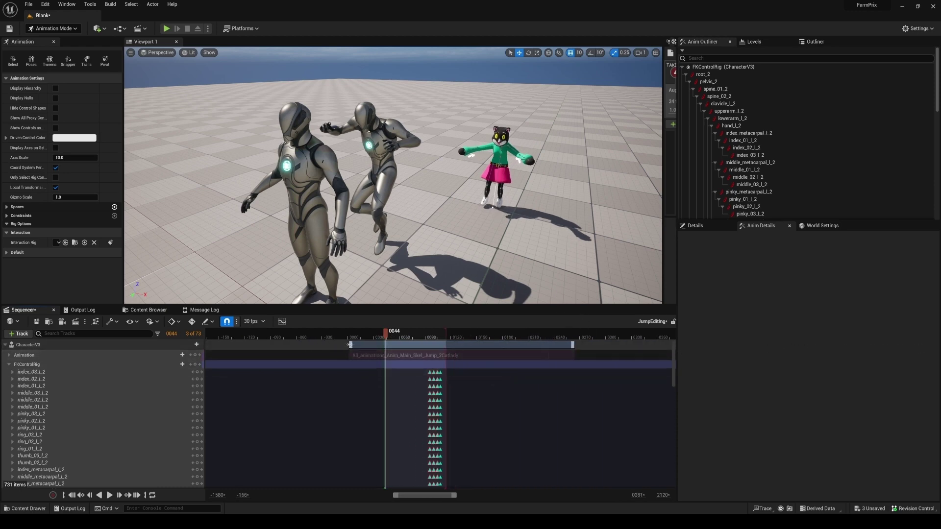
{"action": "left_click_drag", "start_coordinate": [350, 345], "coordinate": [277, 372]}
Extend the playback range to frame 155 and duplicate the FKControlRig keys starting at about frame 98
{"action": "left_click_drag", "start_coordinate": [386, 332], "coordinate": [416, 332]}
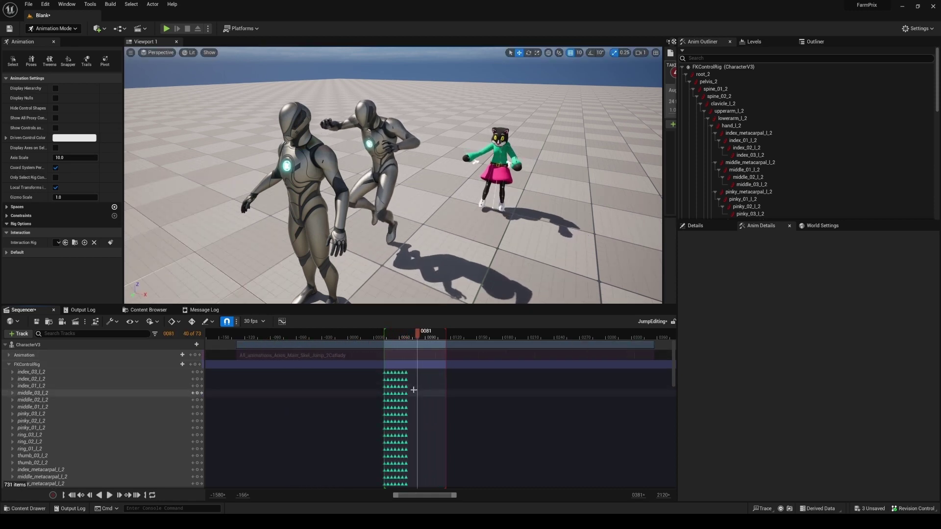
{"action": "scroll", "coordinate": [413, 390], "scroll_direction": "up", "scroll_amount": 6, "text": "ctrl"}
{"action": "scroll", "coordinate": [411, 394], "scroll_direction": "down", "scroll_amount": 3, "text": "ctrl"}
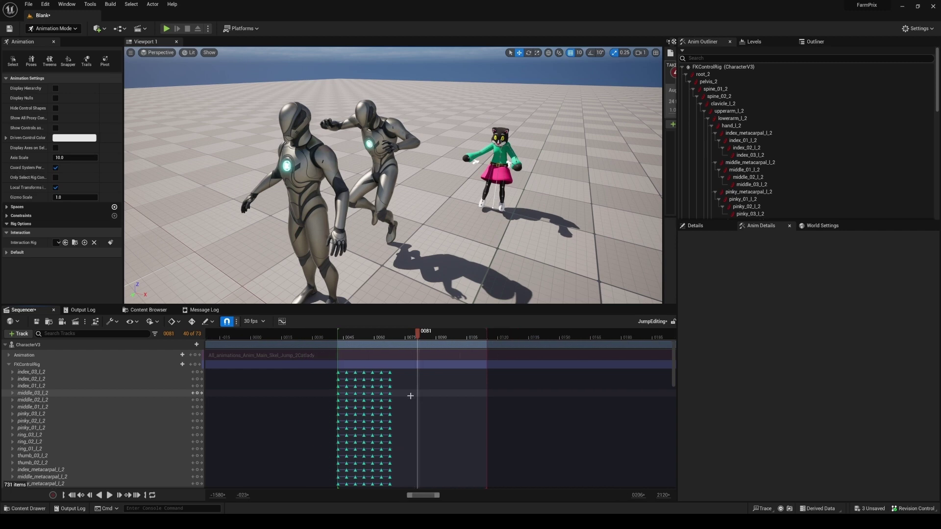
{"action": "scroll", "coordinate": [422, 372], "scroll_direction": "down", "scroll_amount": 2, "text": "ctrl"}
{"action": "left_click_drag", "start_coordinate": [459, 337], "coordinate": [500, 337]}
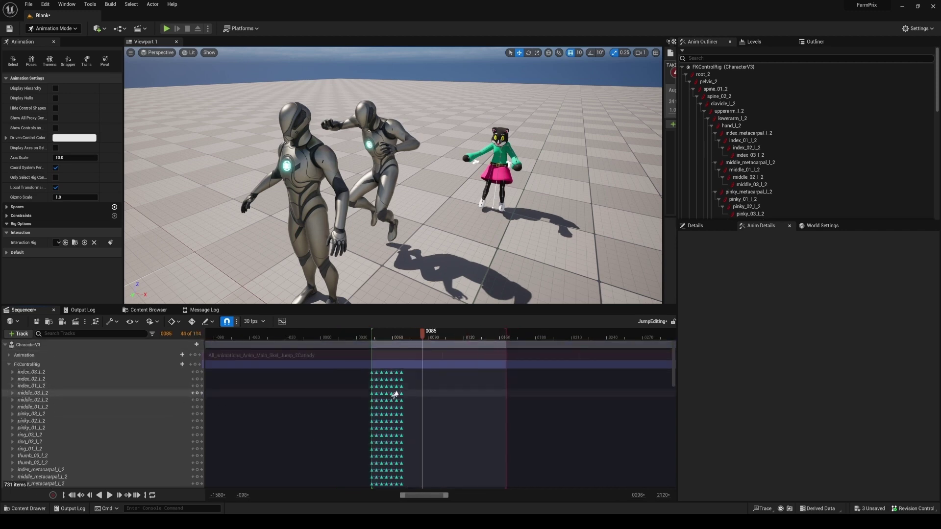
{"action": "scroll", "coordinate": [391, 385], "scroll_direction": "up", "scroll_amount": 3, "text": "ctrl"}
{"action": "scroll", "coordinate": [390, 380], "scroll_direction": "down", "scroll_amount": 3, "text": "ctrl"}
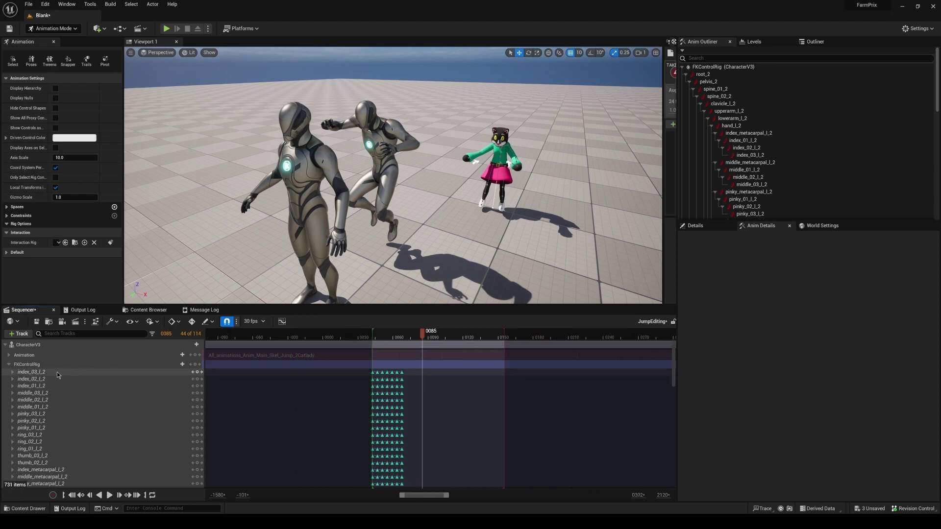
{"action": "left_click", "coordinate": [9, 364]}
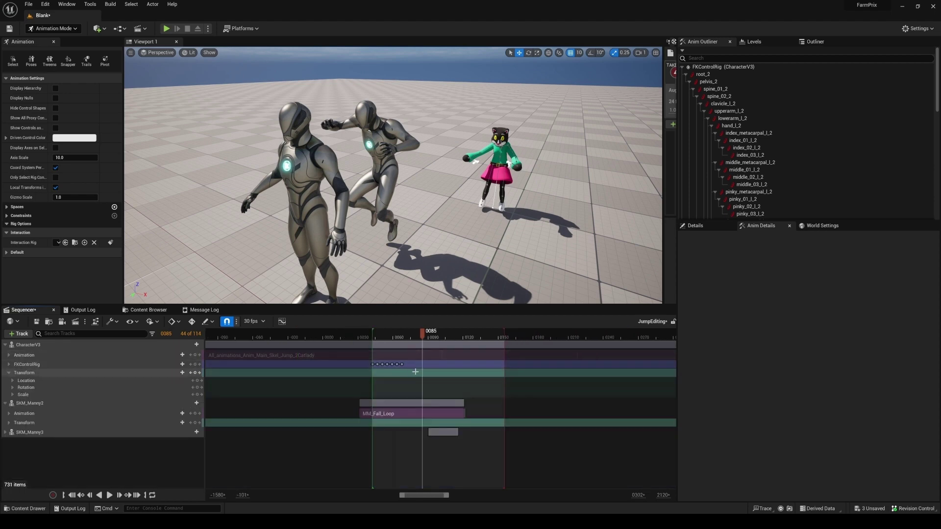
{"action": "left_click_drag", "start_coordinate": [416, 367], "coordinate": [443, 373]}
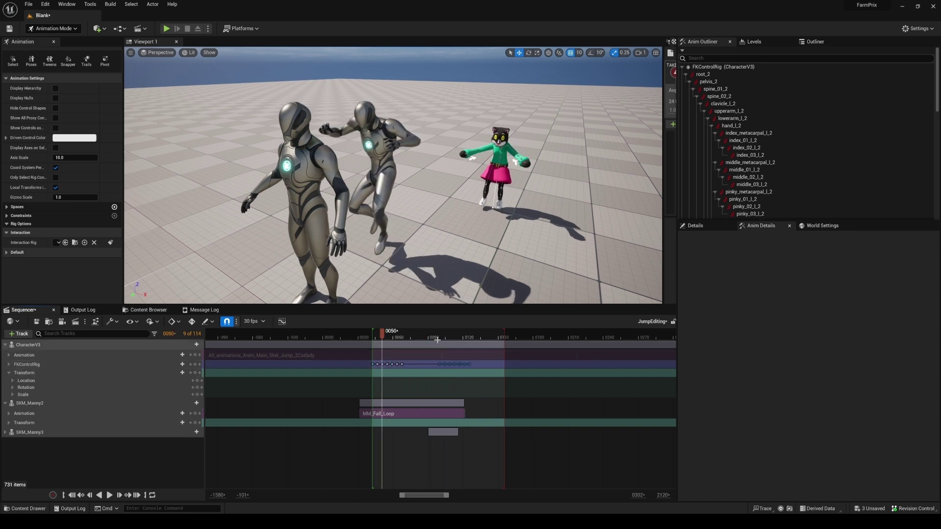
Play the fall from frame 42 to 155 and bake CharacterV3's motion into a new animation sequence
{"action": "key", "text": "space"}
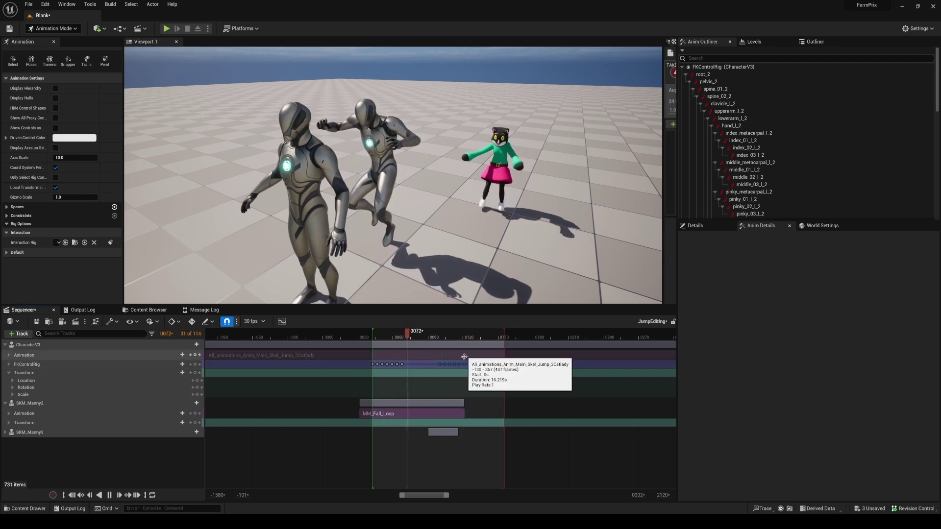
{"action": "left_click", "coordinate": [504, 337]}
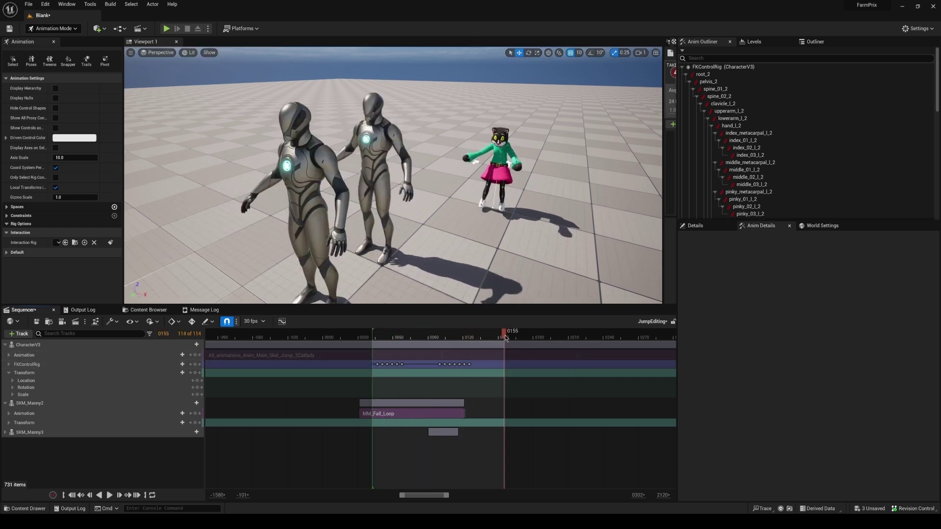
{"action": "left_click_drag", "start_coordinate": [505, 339], "coordinate": [372, 343]}
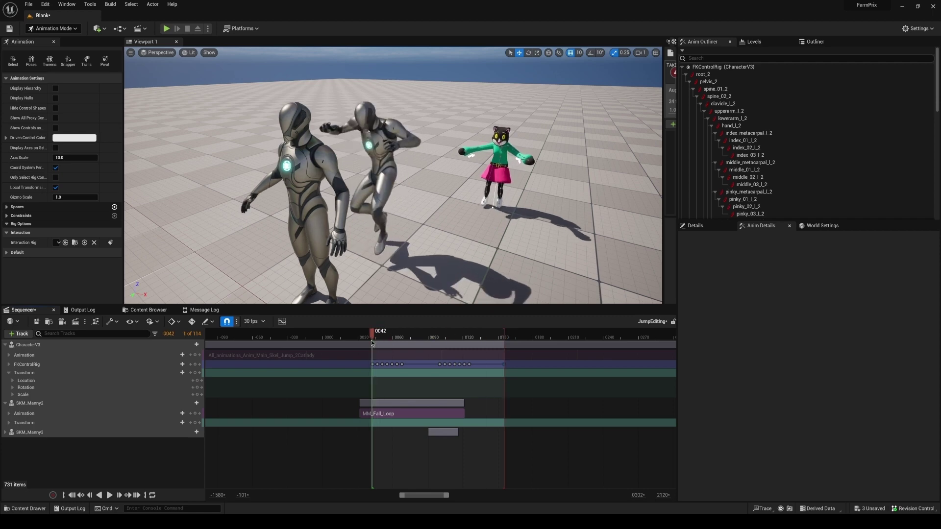
{"action": "key", "text": "space"}
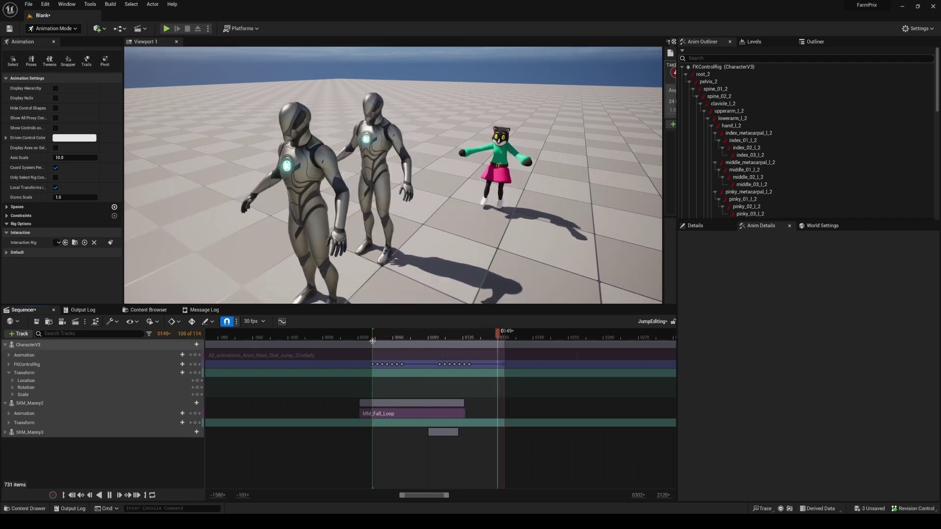
{"action": "right_click", "coordinate": [69, 344]}
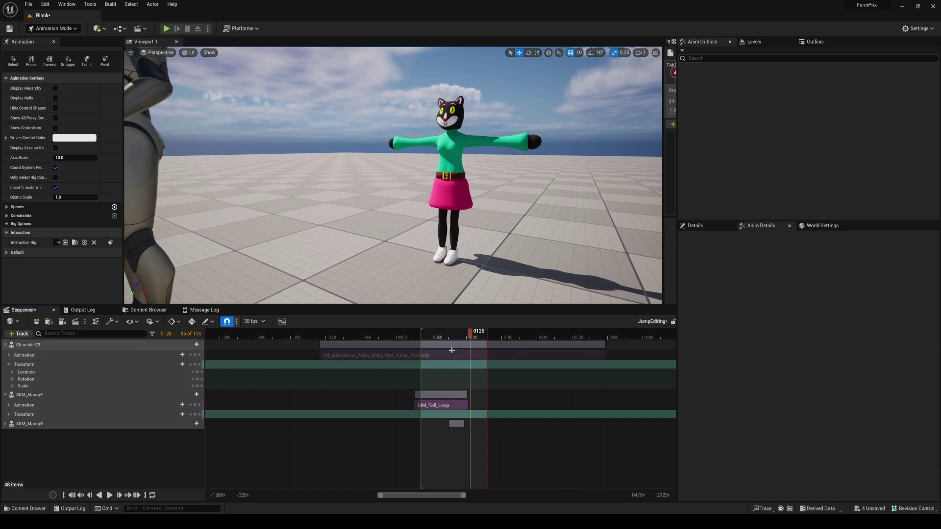
Reactivate CharacterV3's jump clip, move SKM_Manny3's MM_Land clip to start at frame 42, and scrub to compare the landings
{"action": "right_click", "coordinate": [451, 350]}
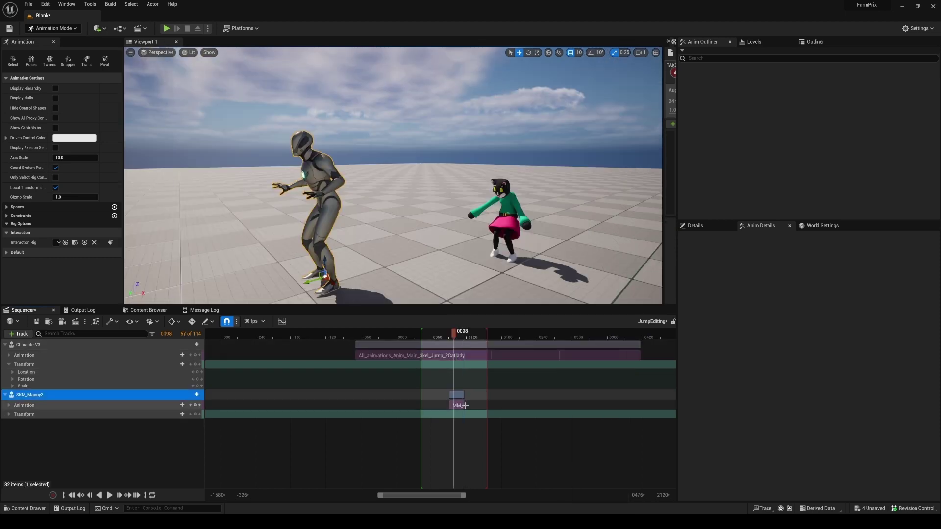
{"action": "left_click_drag", "start_coordinate": [464, 405], "coordinate": [422, 398]}
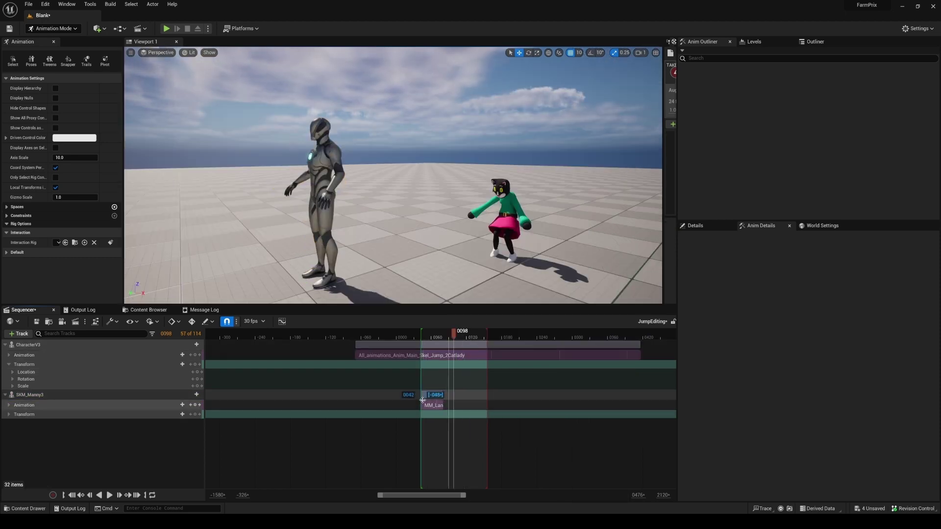
{"action": "left_click", "coordinate": [423, 338]}
{"action": "left_click_drag", "start_coordinate": [422, 339], "coordinate": [452, 338]}
Shorten the playback range to end at about frame 67 and bake CharacterV3's landing into a new animation sequence
{"action": "scroll", "coordinate": [423, 346], "scroll_direction": "up", "scroll_amount": 5, "text": "ctrl"}
{"action": "scroll", "coordinate": [471, 359], "scroll_direction": "down", "scroll_amount": 2, "text": "ctrl"}
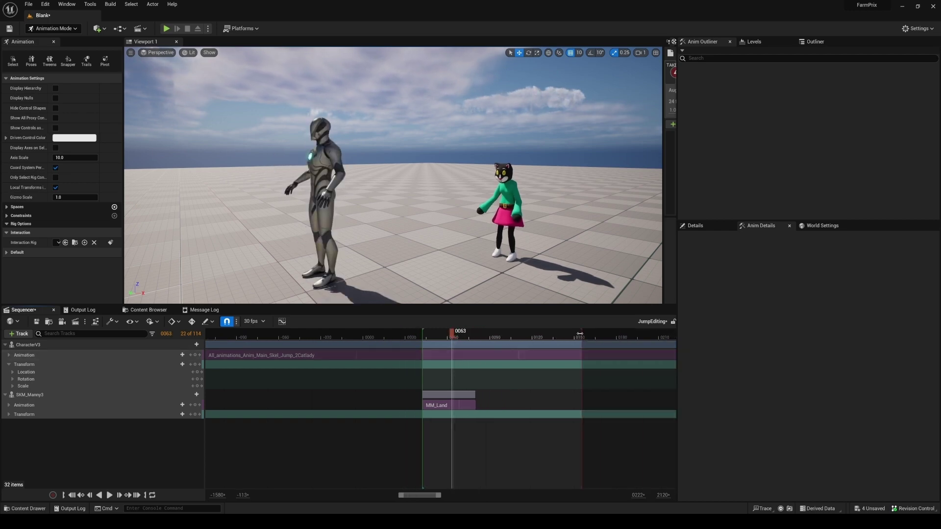
{"action": "left_click_drag", "start_coordinate": [579, 334], "coordinate": [460, 351]}
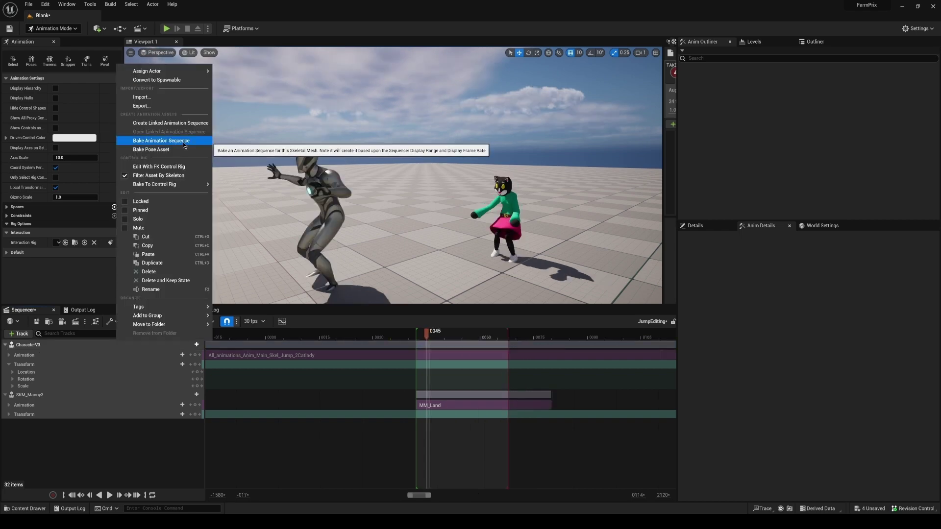
{"action": "left_click", "coordinate": [184, 142]}
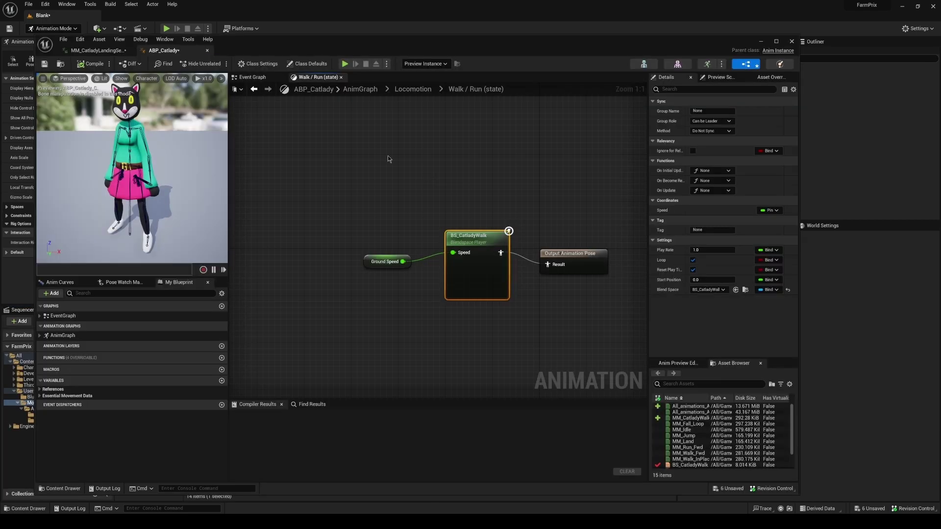
Review the Event Graph of ABP_Catlady, then open its AnimGraph and bring the Main States state machine into view
{"action": "left_click", "coordinate": [258, 77]}
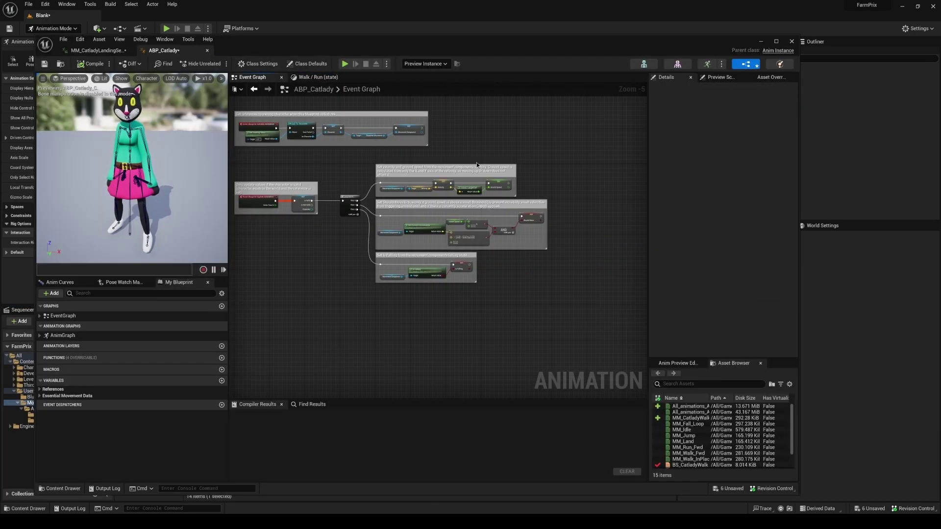
{"action": "right_click_drag", "start_coordinate": [487, 143], "coordinate": [542, 162]}
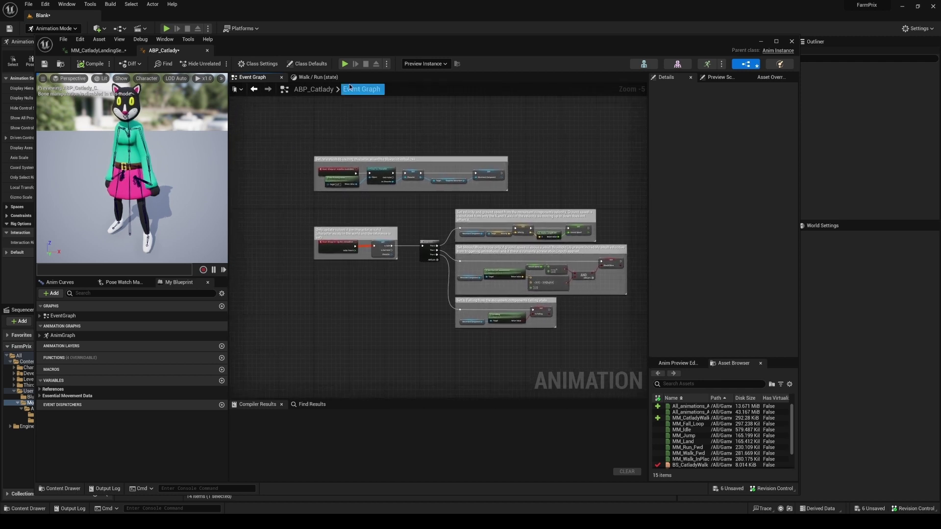
{"action": "left_click", "coordinate": [321, 80]}
{"action": "left_click", "coordinate": [348, 92]}
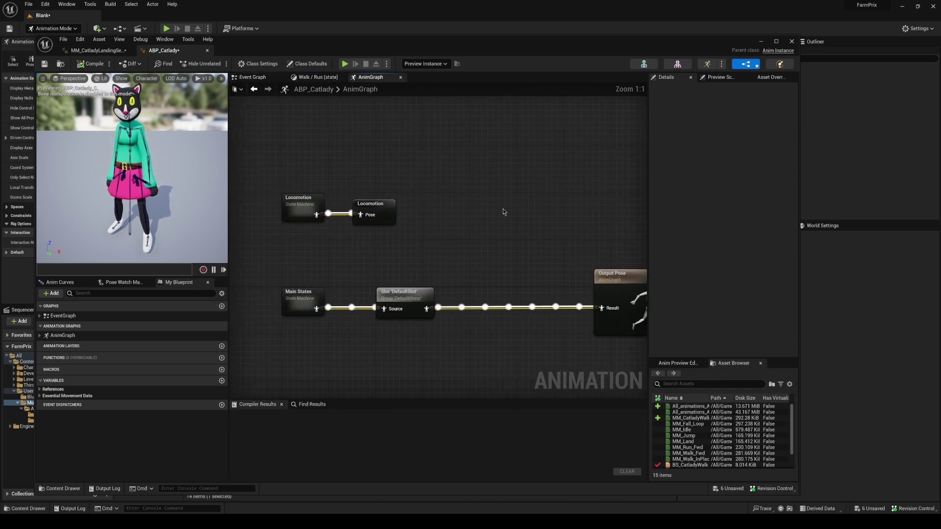
{"action": "right_click_drag", "start_coordinate": [511, 204], "coordinate": [543, 202]}
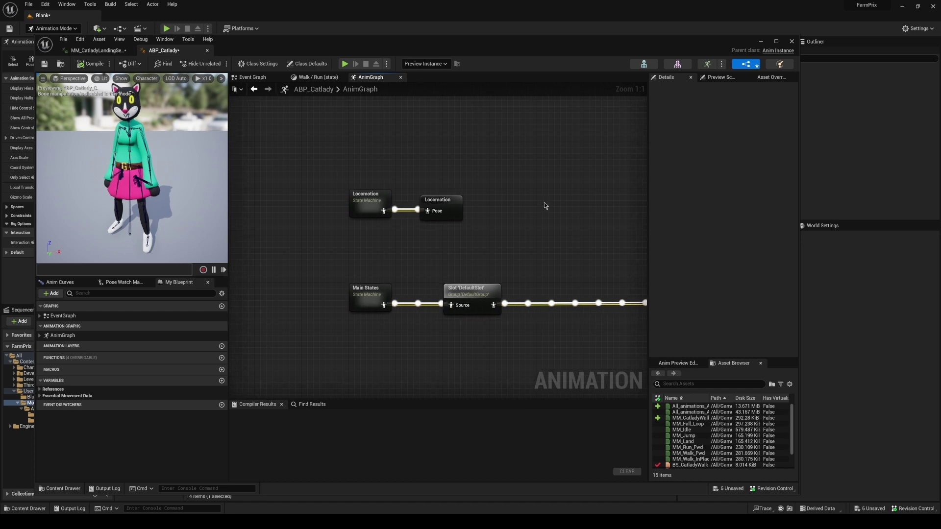
Open the Main States state machine and review its Jump, To Falling, Fall Loop and To Land nodes
{"action": "double_click", "coordinate": [371, 296]}
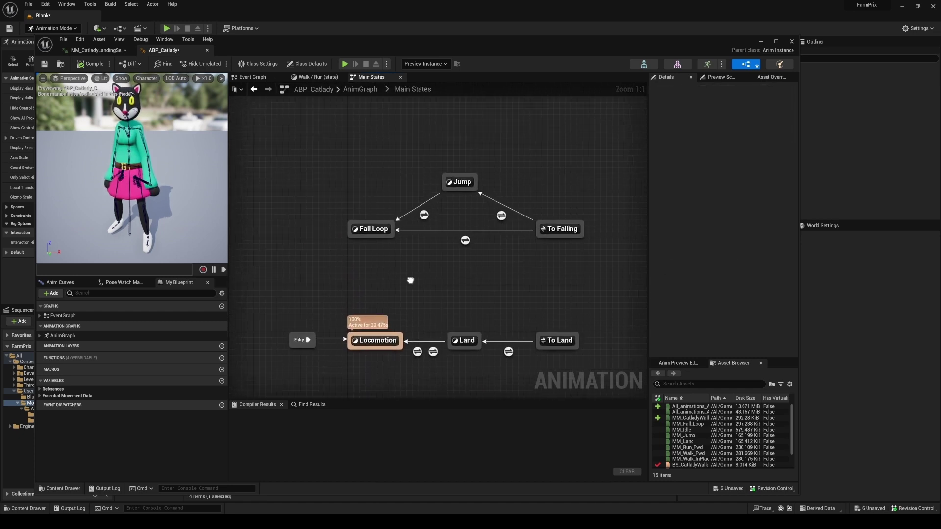
{"action": "mouse_move", "coordinate": [453, 182]}
{"action": "left_mouse_down"}
{"action": "mouse_move", "coordinate": [416, 180]}
{"action": "mouse_move", "coordinate": [450, 182]}
{"action": "left_mouse_up"}
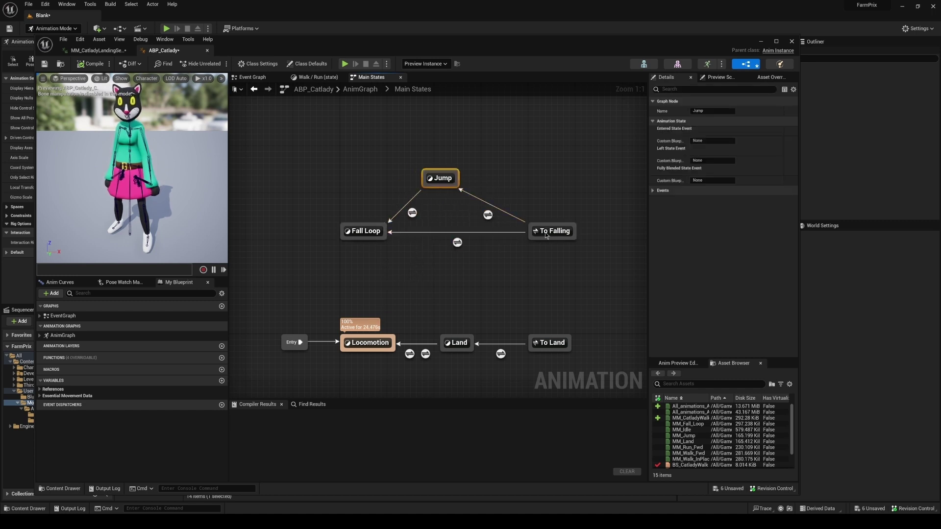
{"action": "left_click_drag", "start_coordinate": [546, 235], "coordinate": [524, 228]}
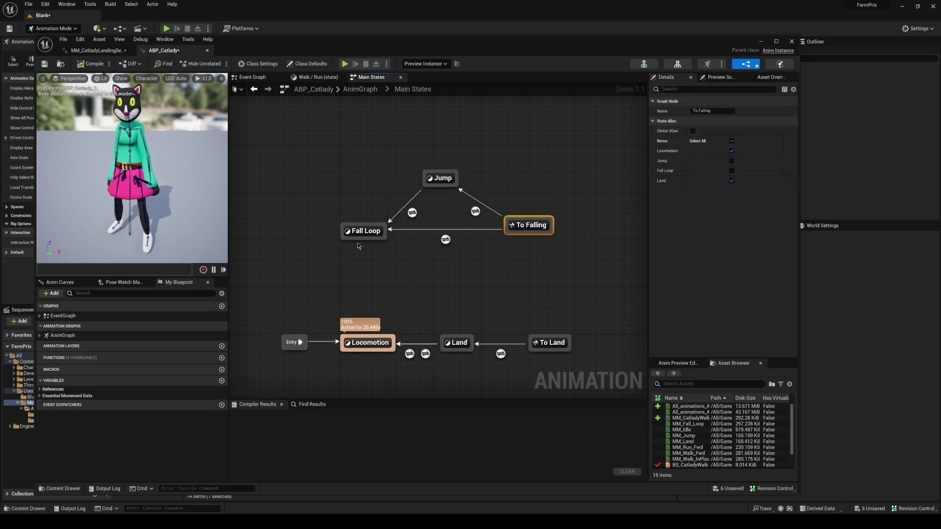
{"action": "left_click_drag", "start_coordinate": [362, 233], "coordinate": [368, 226]}
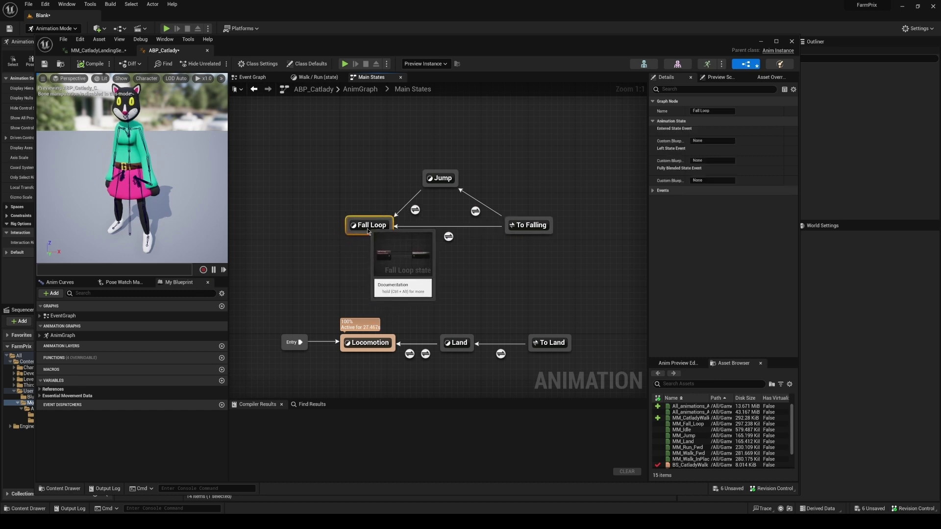
{"action": "left_click", "coordinate": [542, 342]}
{"action": "right_click_drag", "start_coordinate": [539, 342], "coordinate": [509, 303]}
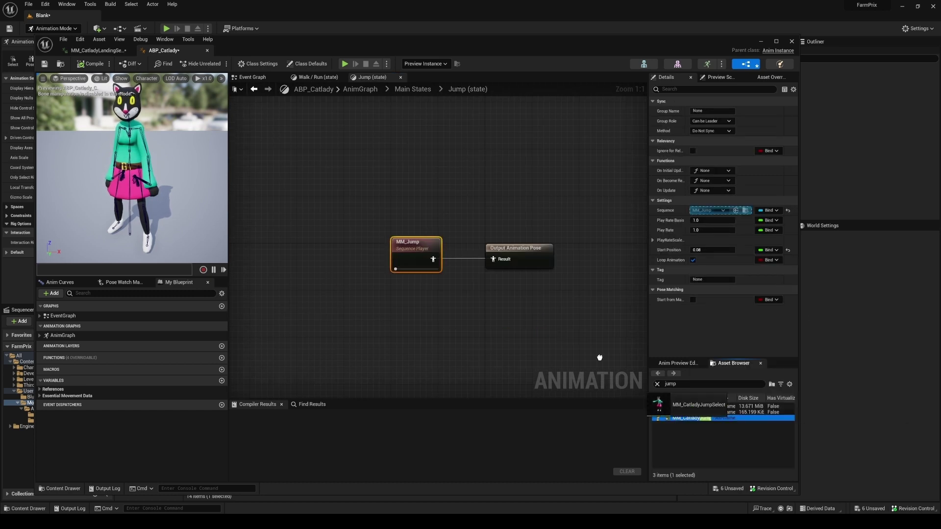
Add an MM_CatladyJumpSelect sequence player to the Jump state and connect it to Output Animation Pose
{"action": "left_click_drag", "start_coordinate": [691, 418], "coordinate": [414, 296]}
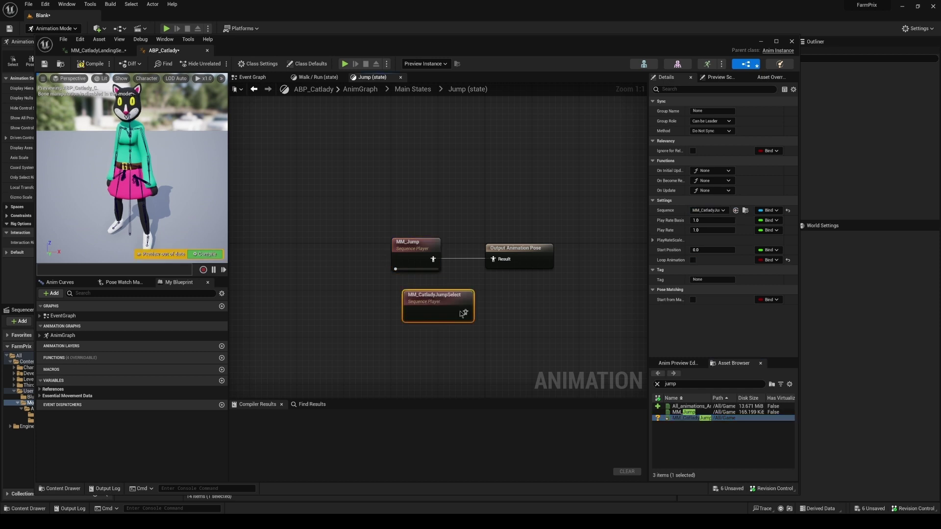
{"action": "left_click_drag", "start_coordinate": [461, 314], "coordinate": [478, 305]}
{"action": "left_click_drag", "start_coordinate": [502, 260], "coordinate": [502, 260]}
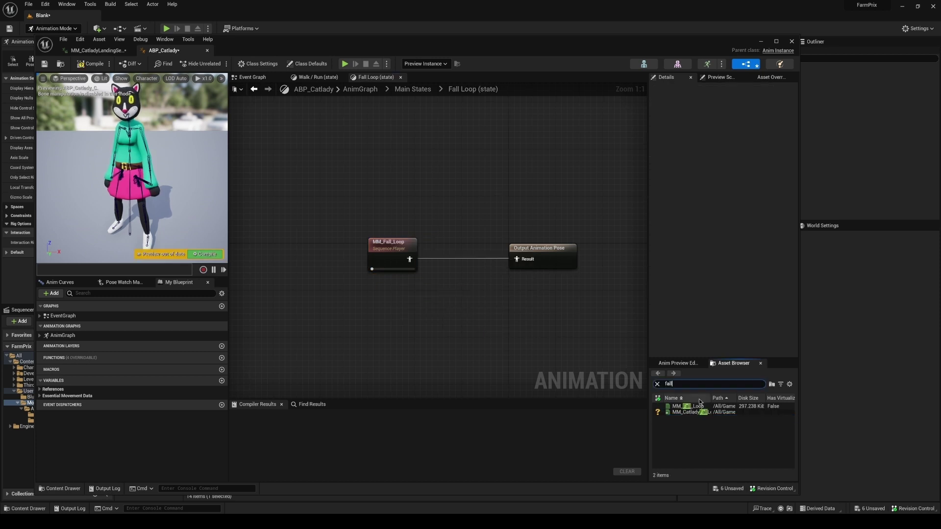
Add an MM_Fall_Loop player to the Fall Loop state, move the unconnected MM_Land player aside in the Land state, and compile
{"action": "left_click_drag", "start_coordinate": [688, 406], "coordinate": [358, 285]}
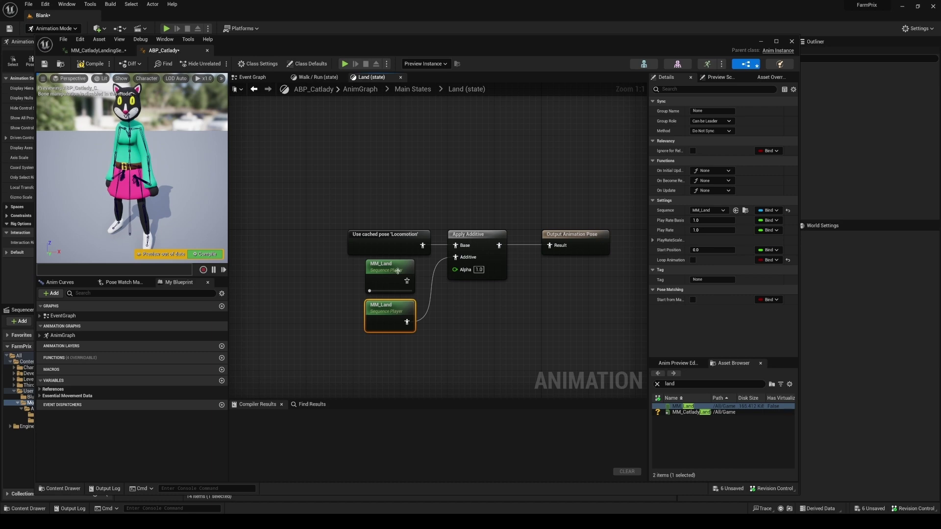
{"action": "left_click_drag", "start_coordinate": [392, 268], "coordinate": [314, 282]}
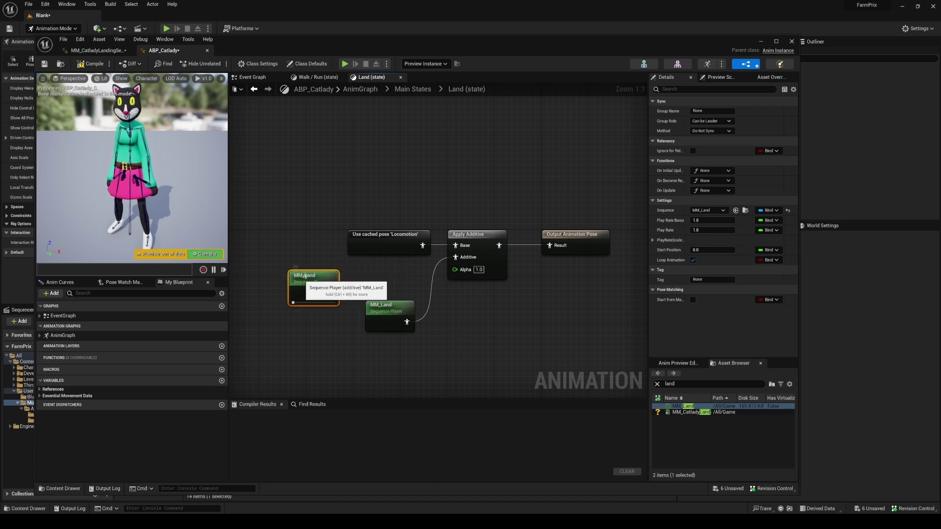
{"action": "left_click", "coordinate": [86, 65]}
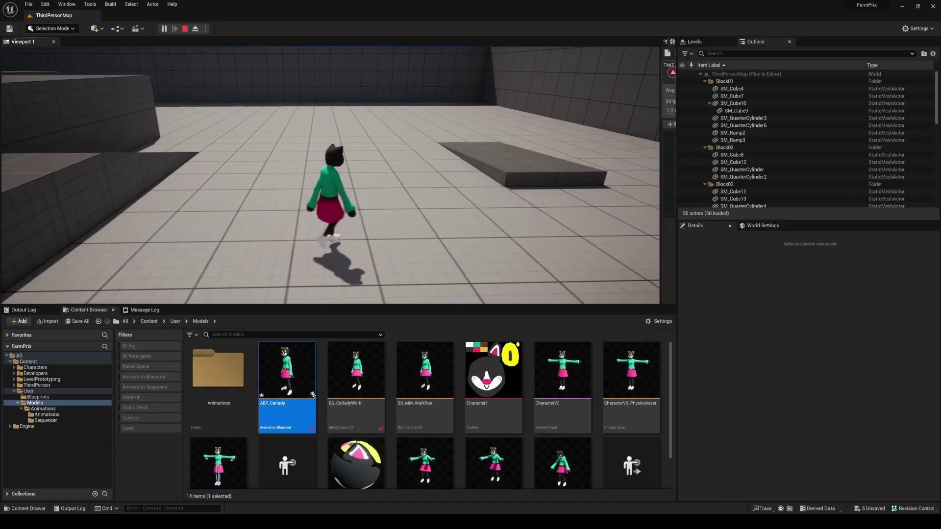
Playtest the cat lady in ThirdPersonMap by walking her around and making her jump several times
{"action": "key", "text": "space"}
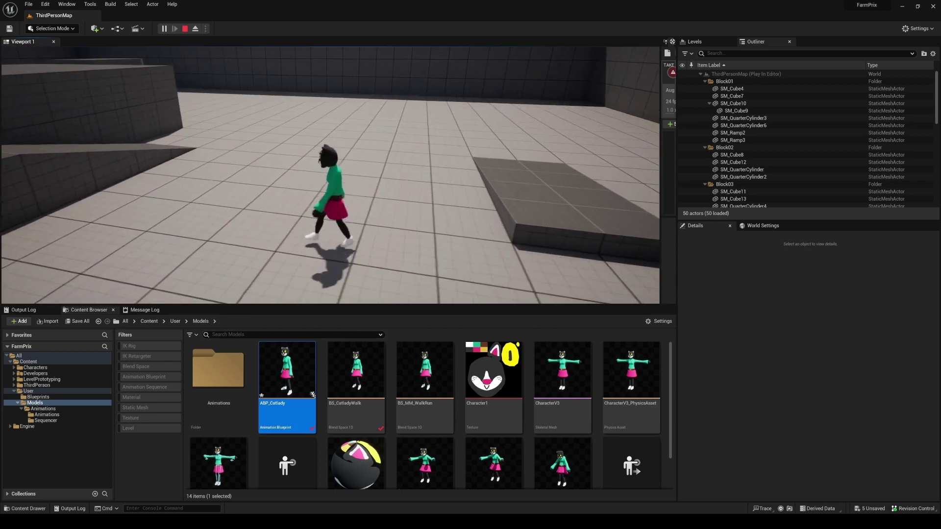
{"action": "key", "text": "space"}
{"action": "key", "text": "d"}
{"action": "key", "text": "space"}
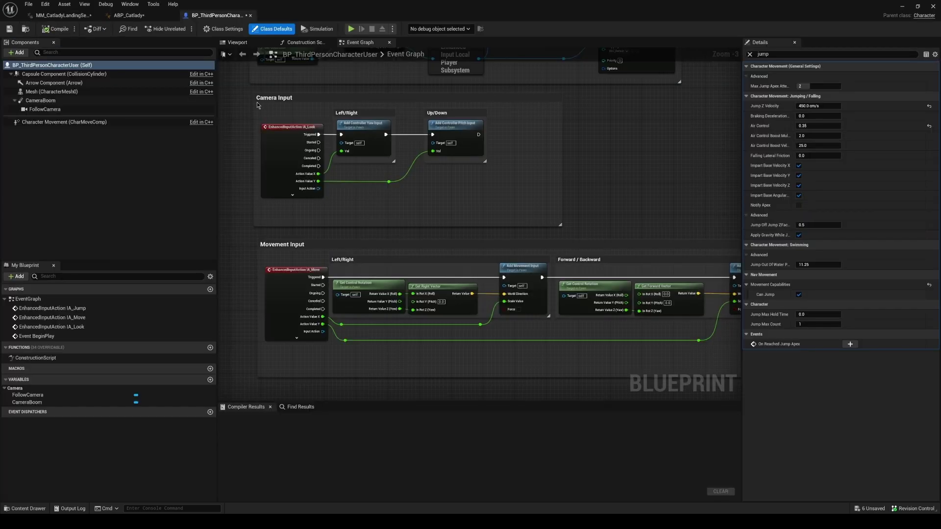
Examine the camera, movement and jump input events in BP_ThirdPersonCharacterUser's Event Graph and check the character in its Viewport
{"action": "scroll", "coordinate": [570, 130], "scroll_direction": "down", "scroll_amount": 3}
{"action": "right_click_drag", "start_coordinate": [543, 164], "coordinate": [476, 215]}
{"action": "scroll", "coordinate": [465, 227], "scroll_direction": "up", "scroll_amount": 1}
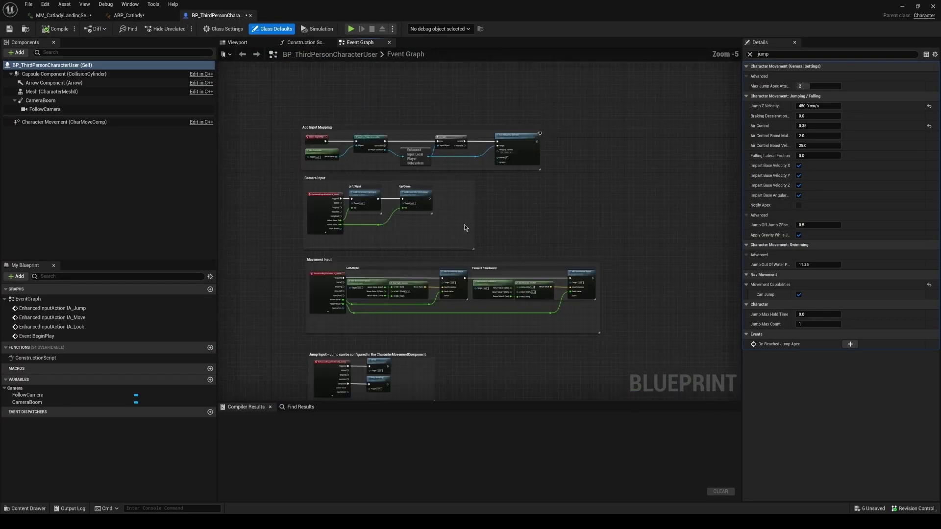
{"action": "left_click", "coordinate": [239, 43]}
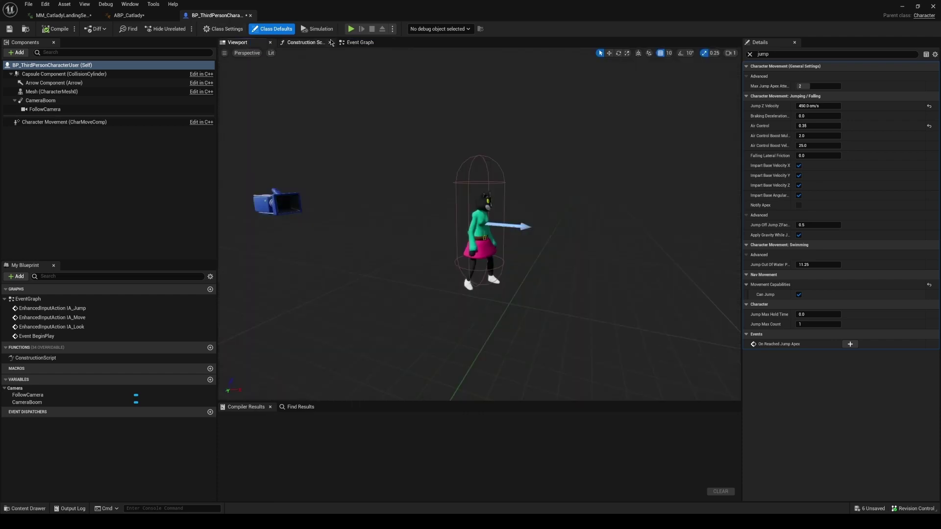
{"action": "left_click", "coordinate": [363, 43]}
{"action": "scroll", "coordinate": [352, 216], "scroll_direction": "up", "scroll_amount": 5}
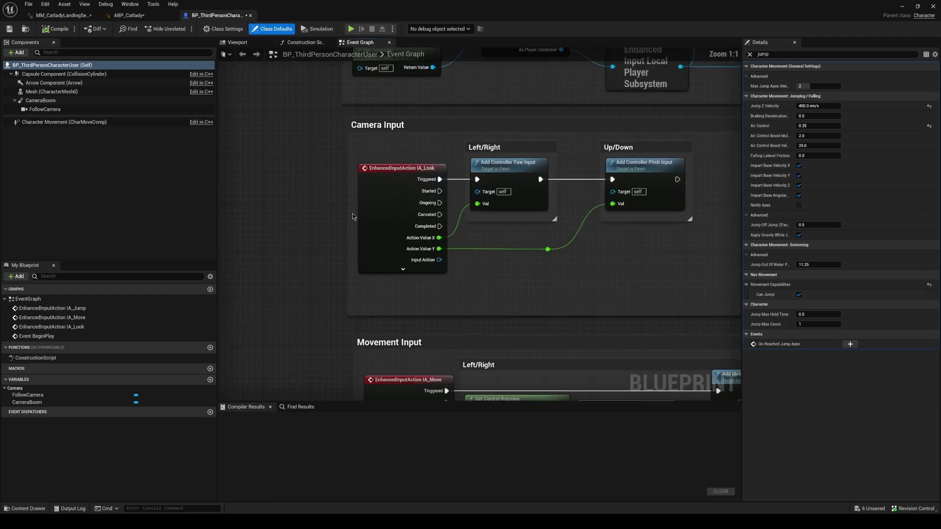
{"action": "left_click", "coordinate": [391, 196]}
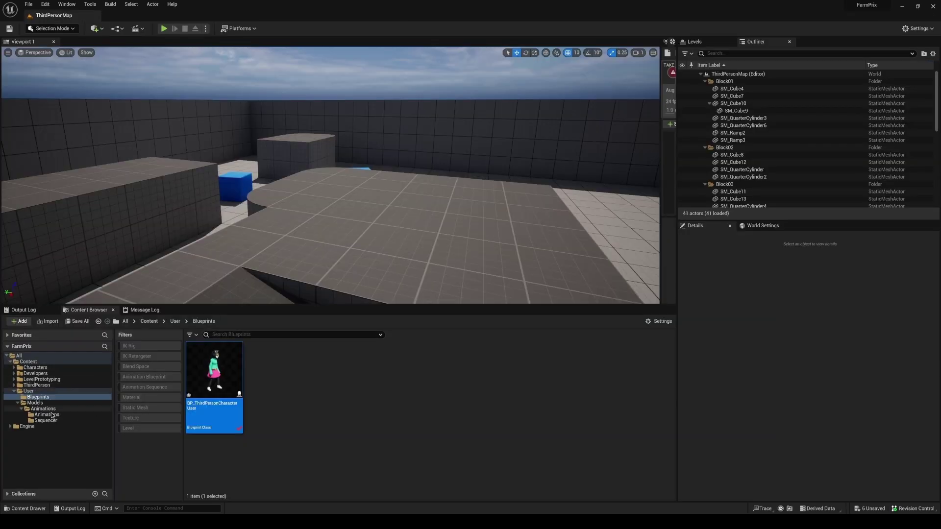
Create an Input Action named IA_TestAnimation in the ThirdPerson/Input/Actions folder and open it
{"action": "left_click", "coordinate": [36, 385]}
{"action": "double_click", "coordinate": [277, 372]}
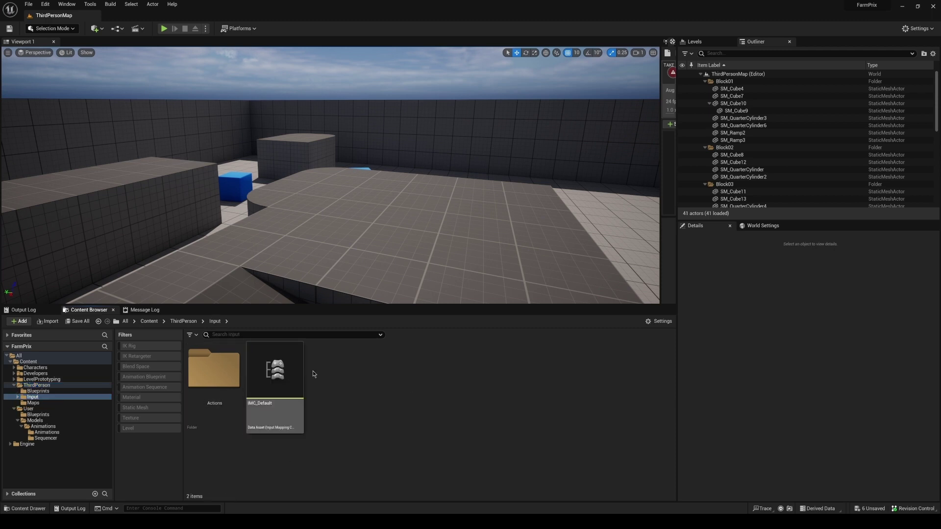
{"action": "double_click", "coordinate": [209, 374]}
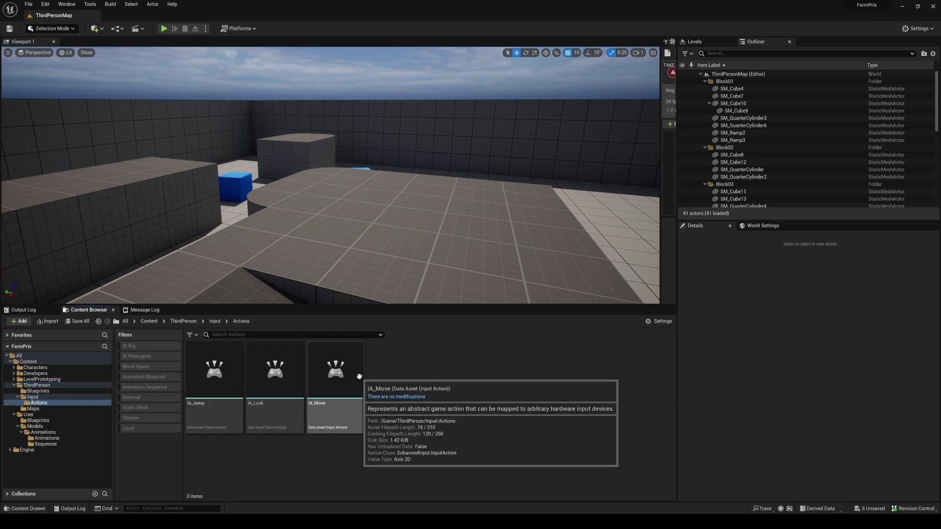
{"action": "left_click", "coordinate": [338, 377]}
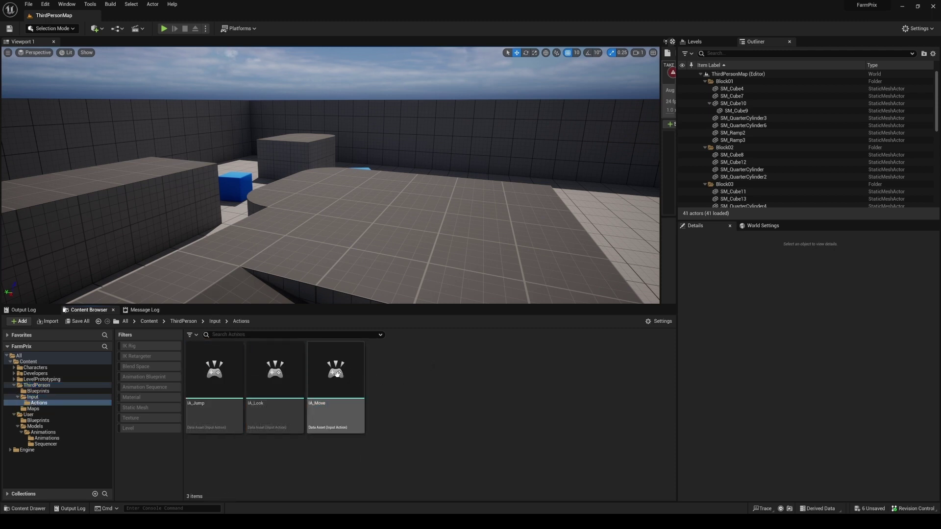
{"action": "right_click", "coordinate": [399, 375]}
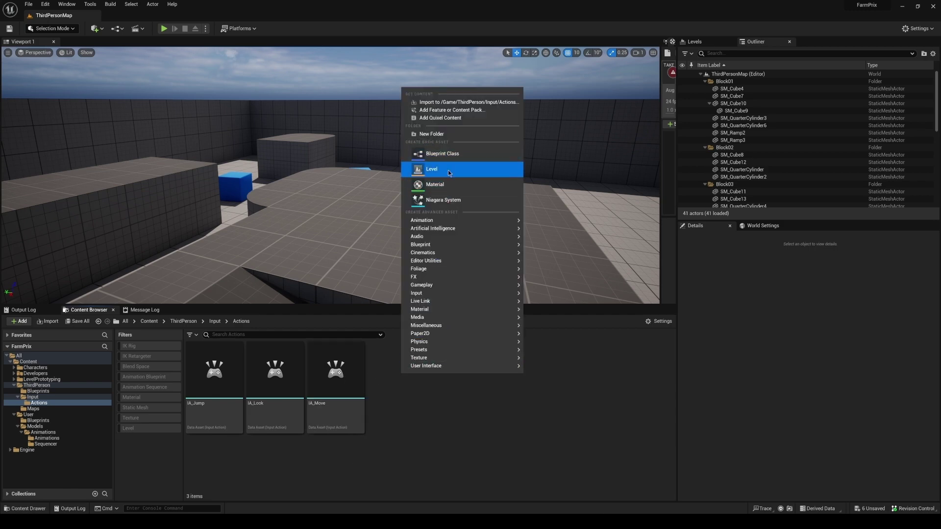
{"action": "type", "text": "inpu"}
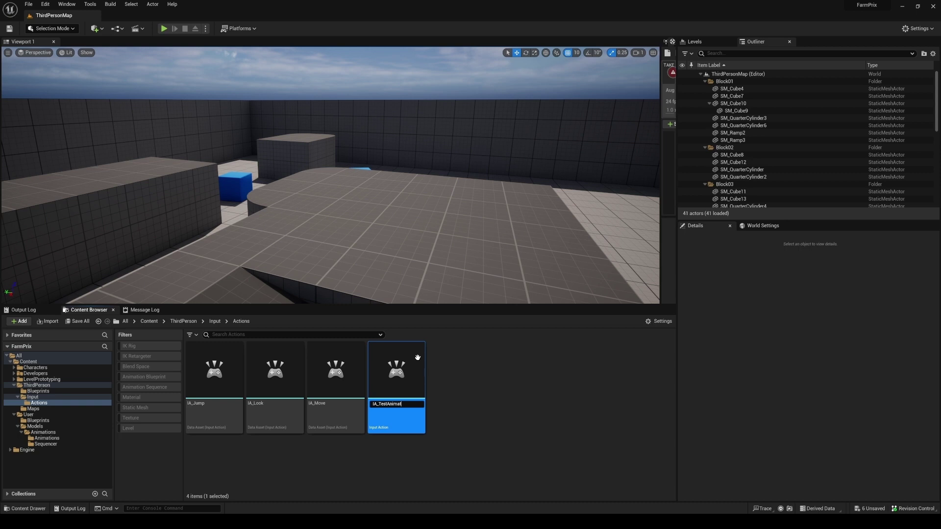
{"action": "key", "text": "Return"}
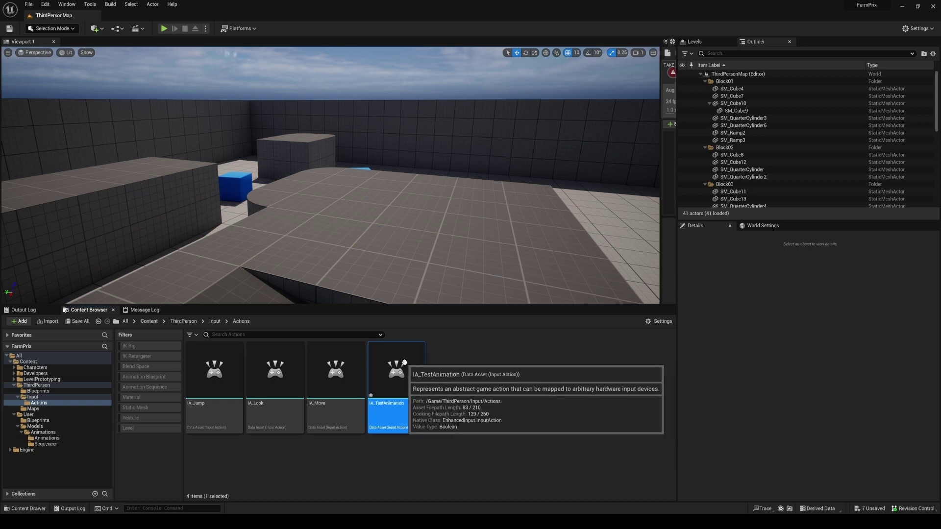
{"action": "double_click", "coordinate": [404, 372]}
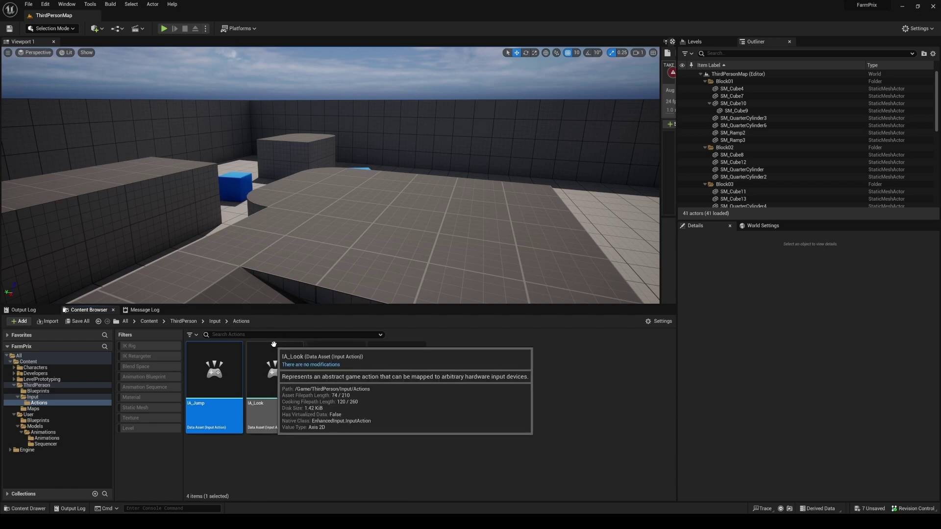
Add a new action mapping to IMC_Default and assign IA_TestAnimation to it
{"action": "left_click", "coordinate": [215, 322]}
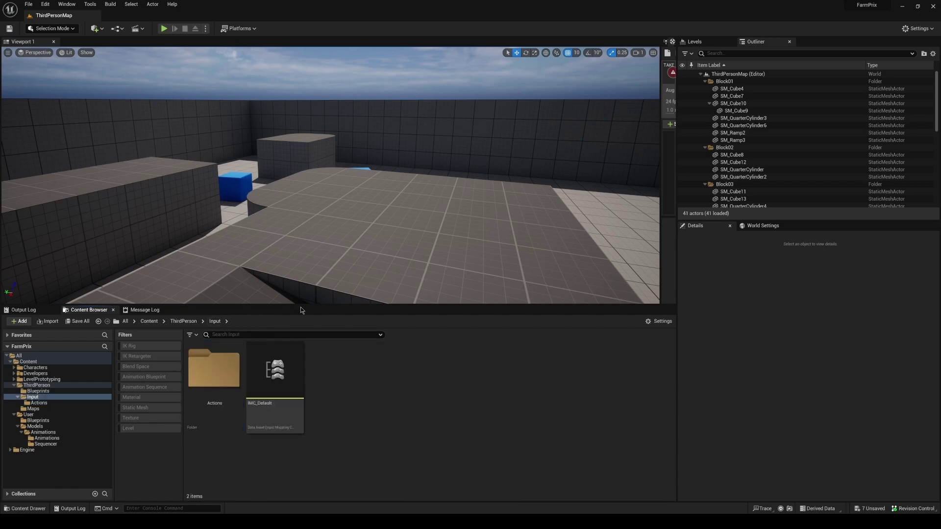
{"action": "double_click", "coordinate": [288, 383]}
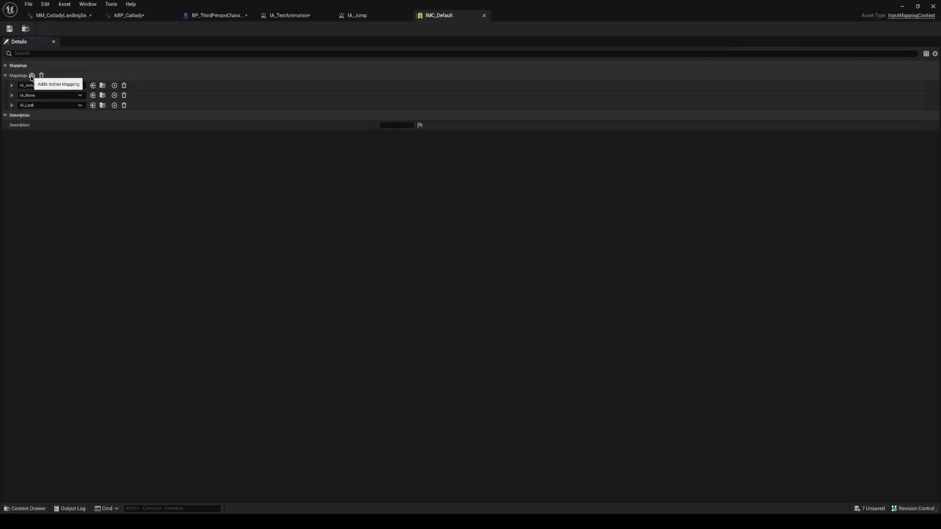
{"action": "left_click", "coordinate": [32, 76]}
{"action": "left_click", "coordinate": [41, 115]}
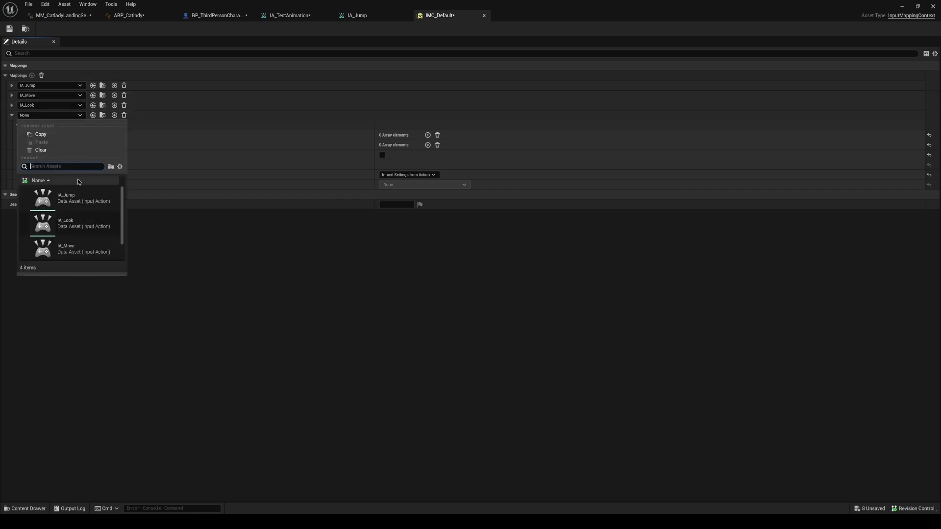
{"action": "scroll", "coordinate": [96, 231], "scroll_direction": "down", "scroll_amount": 2}
{"action": "left_click", "coordinate": [88, 246]}
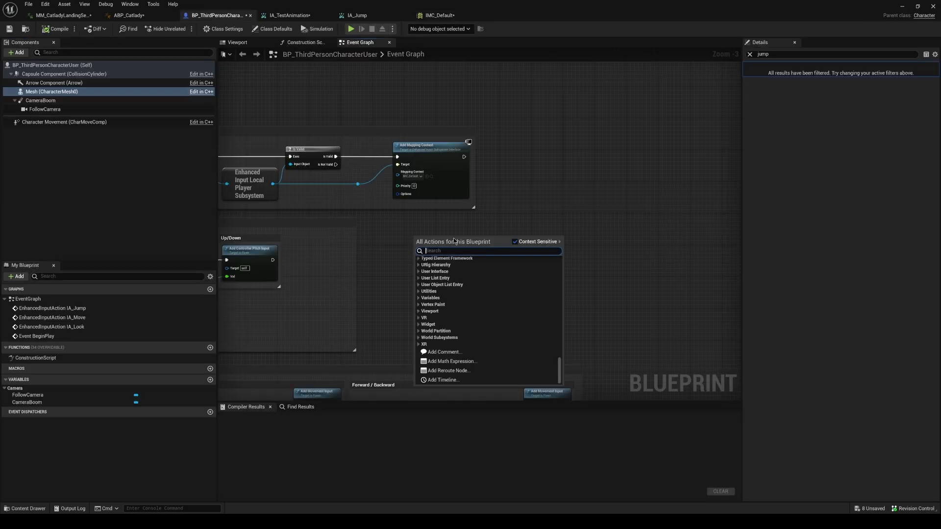
Add an IA_TestAnimation event to BP_ThirdPersonCharacterUser's Event Graph and connect its Started output to a Play Montage node
{"action": "type", "text": "test anim"}
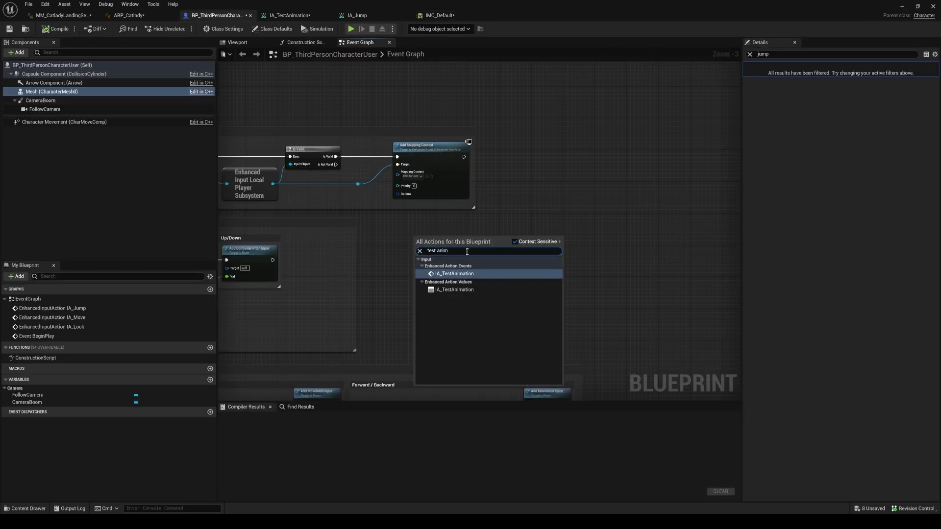
{"action": "left_click", "coordinate": [471, 273]}
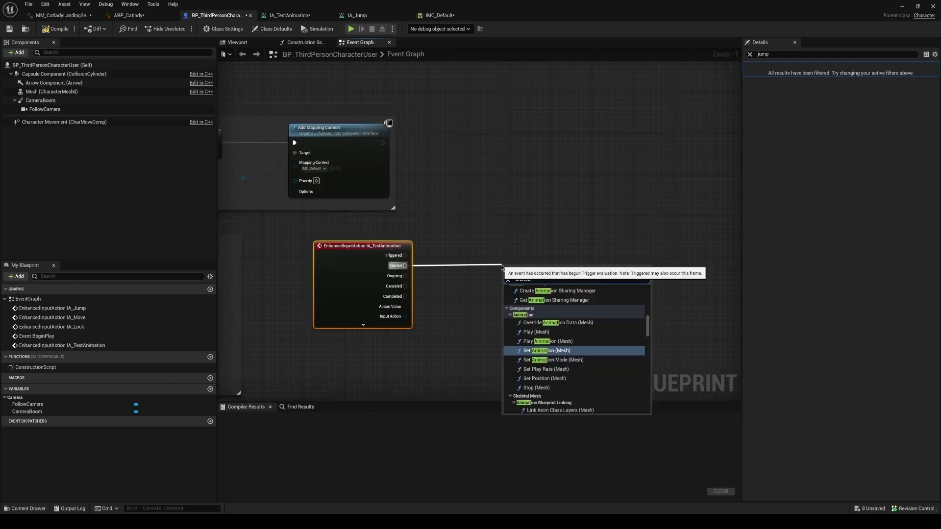
{"action": "type", "text": "ion monta"}
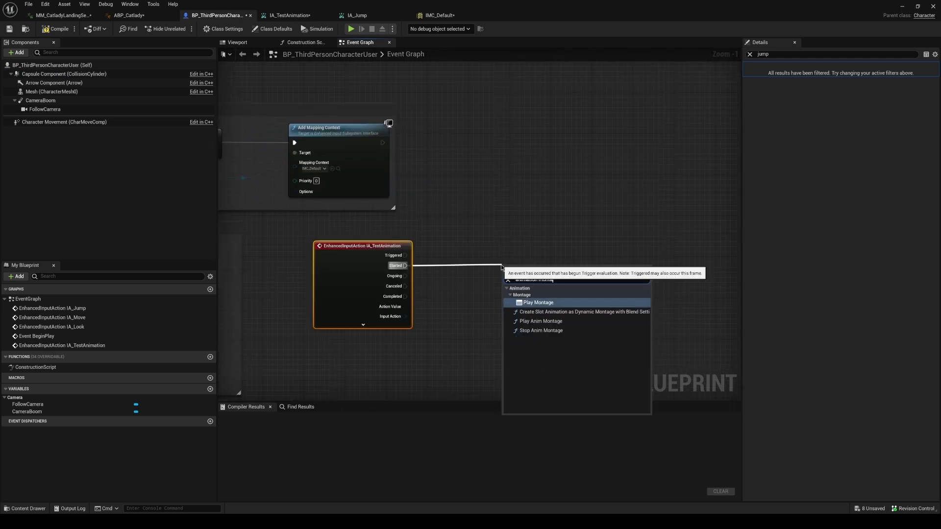
{"action": "left_click", "coordinate": [538, 302]}
{"action": "left_click_drag", "start_coordinate": [538, 267], "coordinate": [548, 257]}
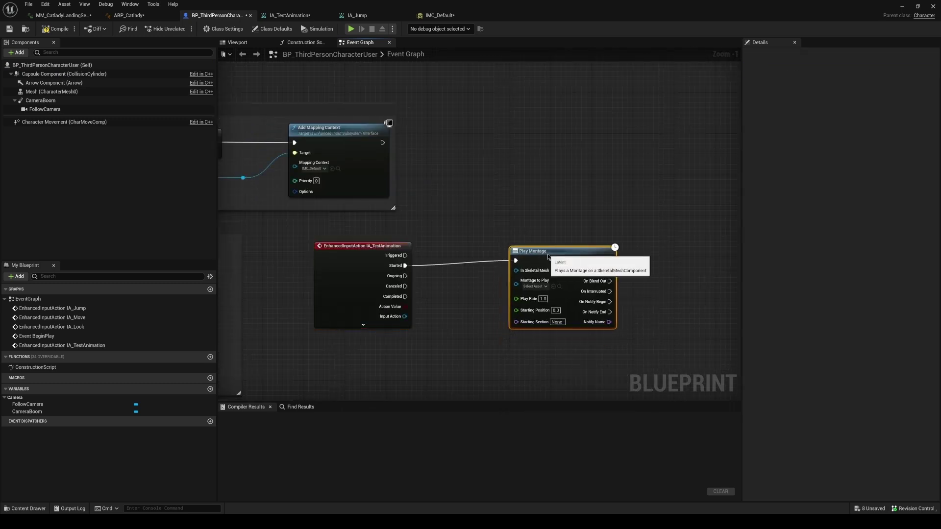
{"action": "left_click", "coordinate": [462, 190]}
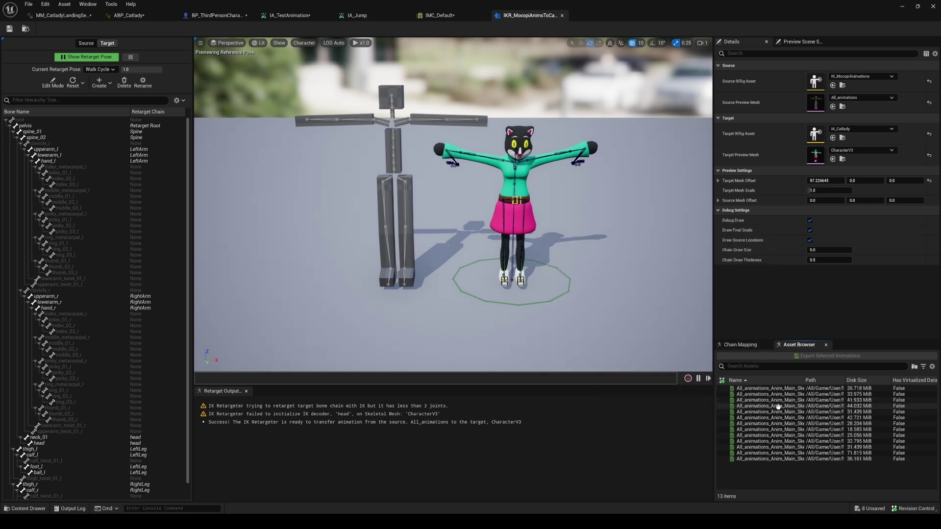
Preview a mocopi animation on the cat lady in the retargeter, and trim the AxeEditing playback range to about frames 53 to 87
{"action": "left_click", "coordinate": [778, 407]}
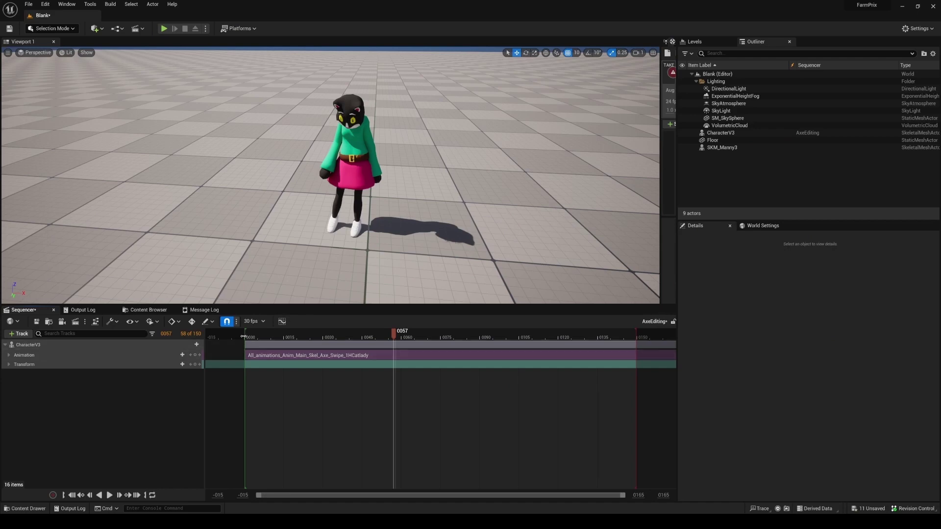
{"action": "left_click_drag", "start_coordinate": [244, 336], "coordinate": [384, 334]}
{"action": "left_click_drag", "start_coordinate": [635, 337], "coordinate": [472, 337]}
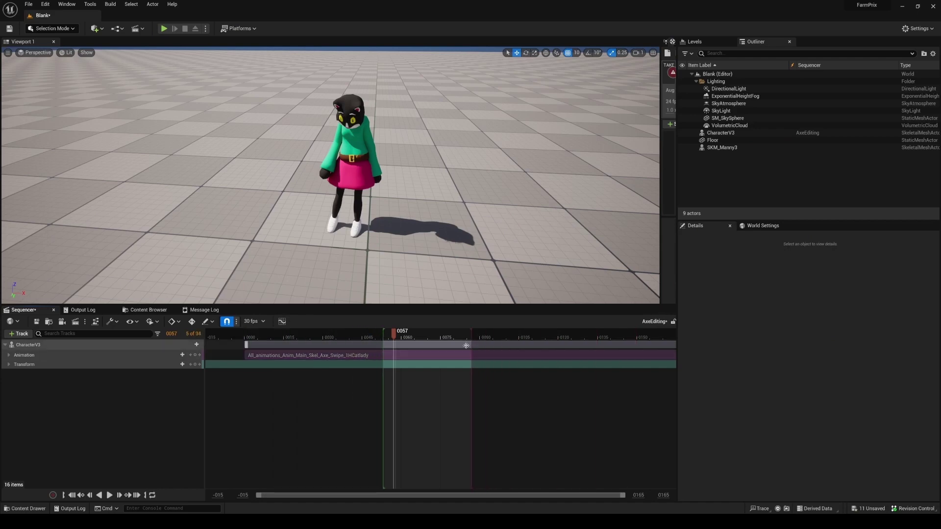
Scrub the AxeEditing sequence to frame 86 and inspect the cat lady's pose up close
{"action": "mouse_move", "coordinate": [394, 335]}
{"action": "left_mouse_down"}
{"action": "mouse_move", "coordinate": [381, 336]}
{"action": "mouse_move", "coordinate": [471, 333]}
{"action": "left_mouse_up"}
{"action": "key", "text": "w"}
{"action": "mouse_move", "coordinate": [455, 180]}
{"action": "right_mouse_down"}
{"action": "mouse_move", "coordinate": [452, 164]}
{"action": "mouse_move", "coordinate": [456, 179]}
{"action": "right_mouse_up"}
{"action": "key", "text": "s"}
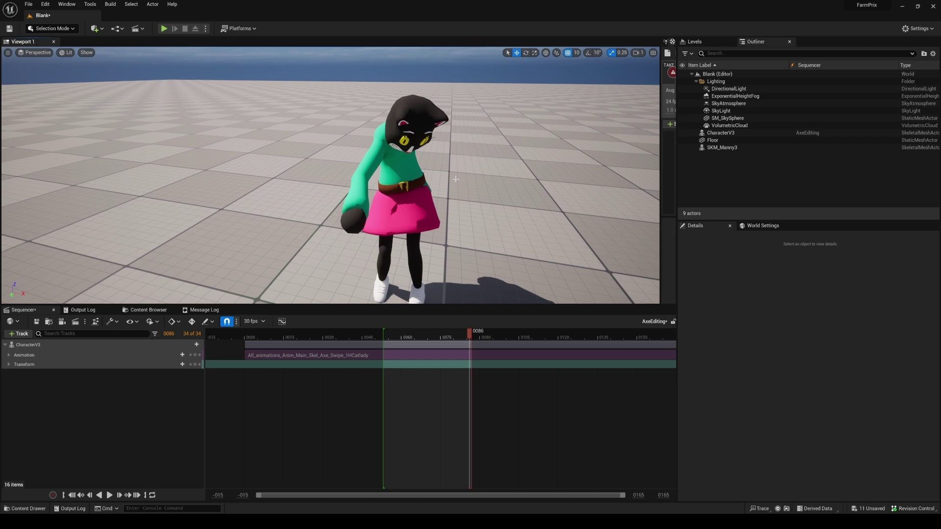
Place the Axe_Small mesh from the Props folder in the level beside the cat lady
{"action": "left_click", "coordinate": [149, 309]}
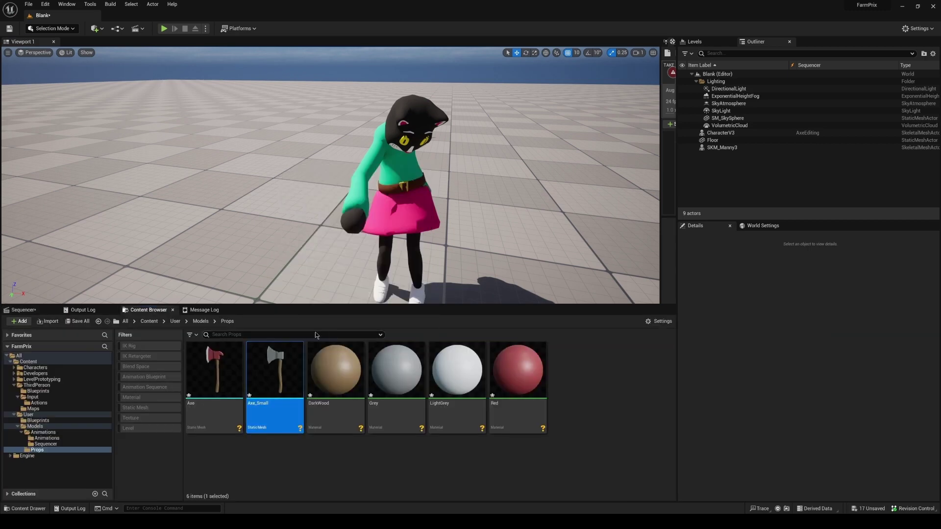
{"action": "left_click_drag", "start_coordinate": [274, 372], "coordinate": [383, 243]}
{"action": "key", "text": "s"}
{"action": "right_click_drag", "start_coordinate": [383, 244], "coordinate": [390, 246]}
{"action": "key", "text": "w"}
{"action": "key", "text": "s"}
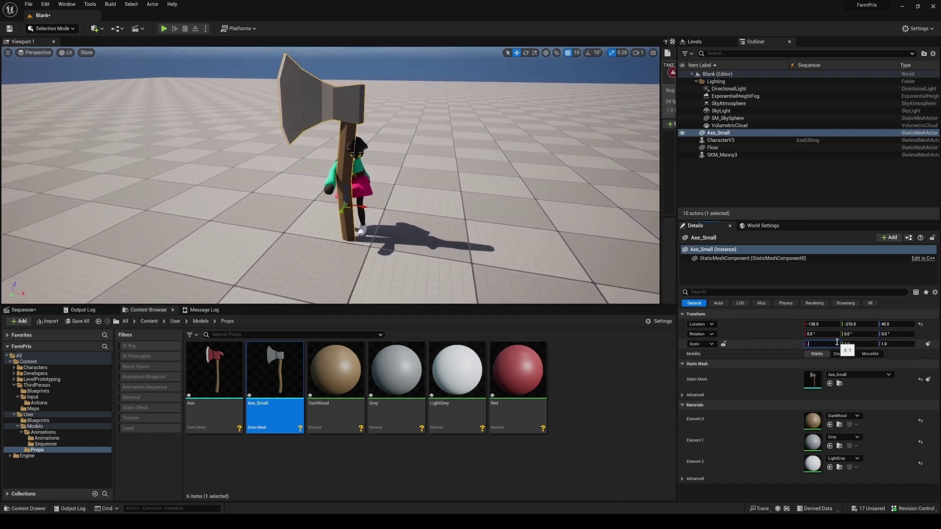
Set the axe's scale to 0.1 on all axes
{"action": "type", "text": "0.1"}
{"action": "key", "text": "Tab"}
{"action": "key", "text": "Tab"}
{"action": "type", "text": "0.1"}
{"action": "key", "text": "Return"}
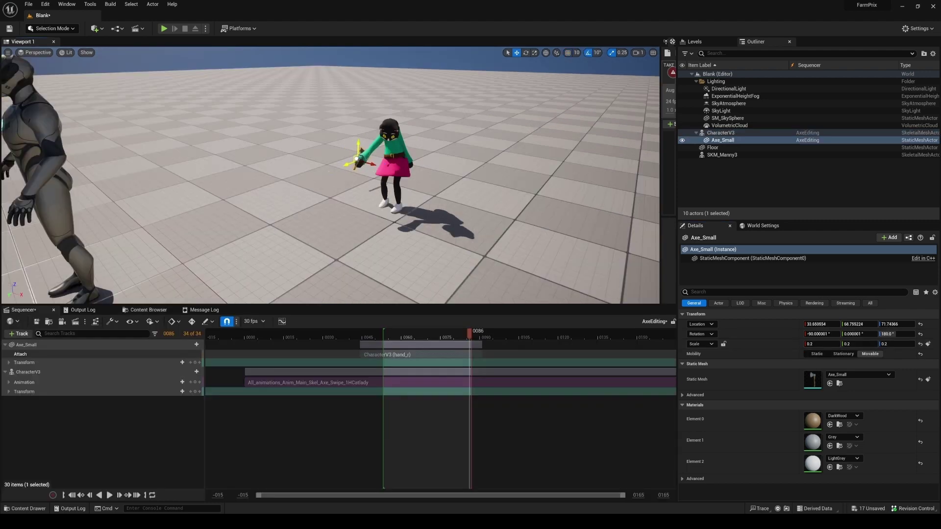
Move and rotate the attached Axe_Small to fit the cat lady's hand, and play back the AxeEditing sequence
{"action": "left_click_drag", "start_coordinate": [356, 159], "coordinate": [352, 161]}
{"action": "mouse_move", "coordinate": [368, 162]}
{"action": "right_mouse_down"}
{"action": "mouse_move", "coordinate": [356, 137]}
{"action": "mouse_move", "coordinate": [368, 163]}
{"action": "right_mouse_up"}
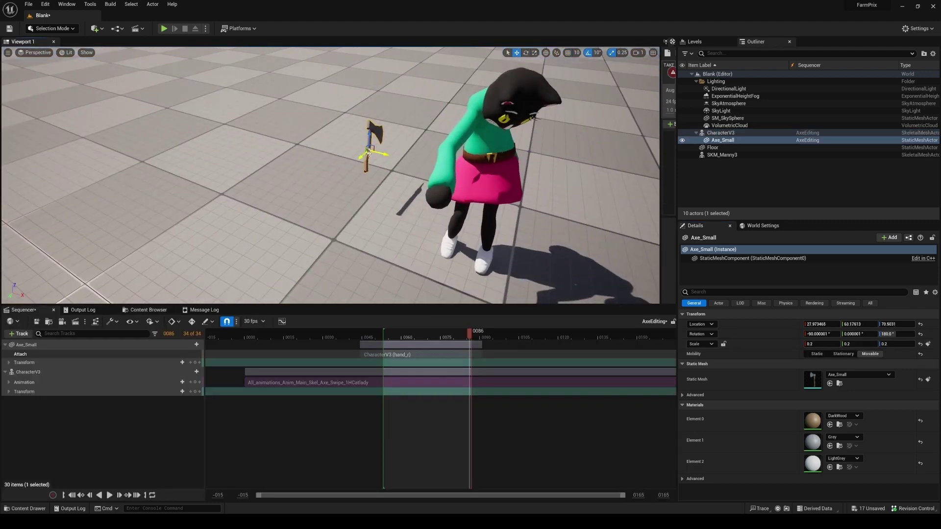
{"action": "left_click_drag", "start_coordinate": [369, 154], "coordinate": [370, 166], "text": "shift"}
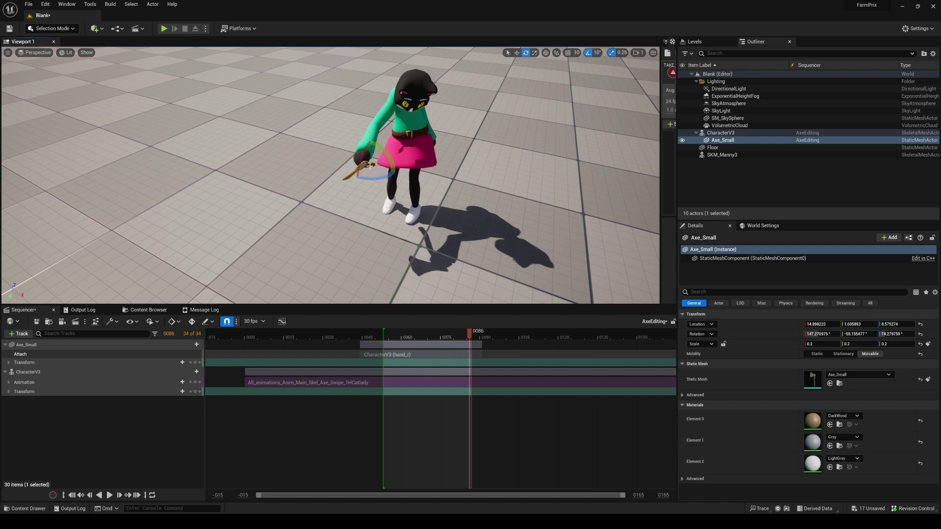
{"action": "right_click_drag", "start_coordinate": [383, 165], "coordinate": [393, 155]}
{"action": "left_click_drag", "start_coordinate": [365, 175], "coordinate": [362, 181]}
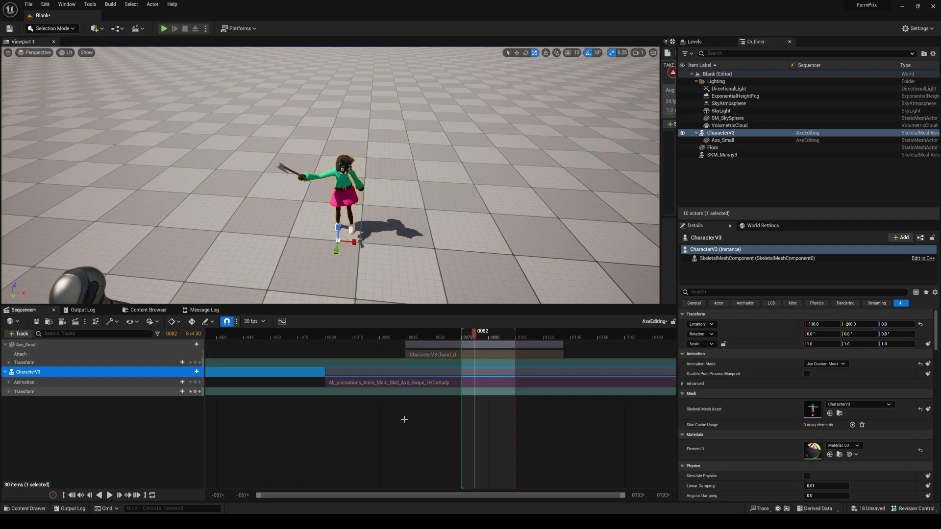
{"action": "key", "text": "space"}
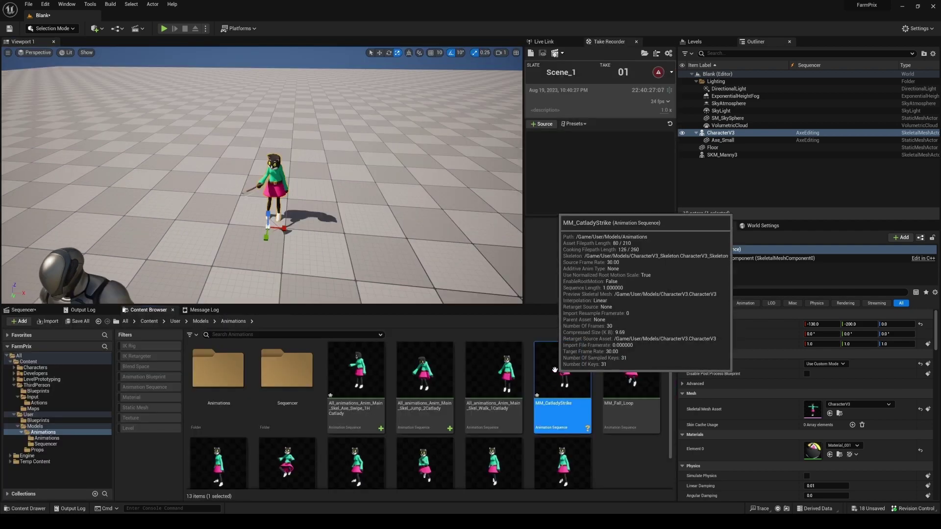
Create an animation montage from the MM_CatladyStrike sequence in the Animations folder, accepting the default name
{"action": "right_click", "coordinate": [561, 380]}
{"action": "mouse_move", "coordinate": [621, 159]}
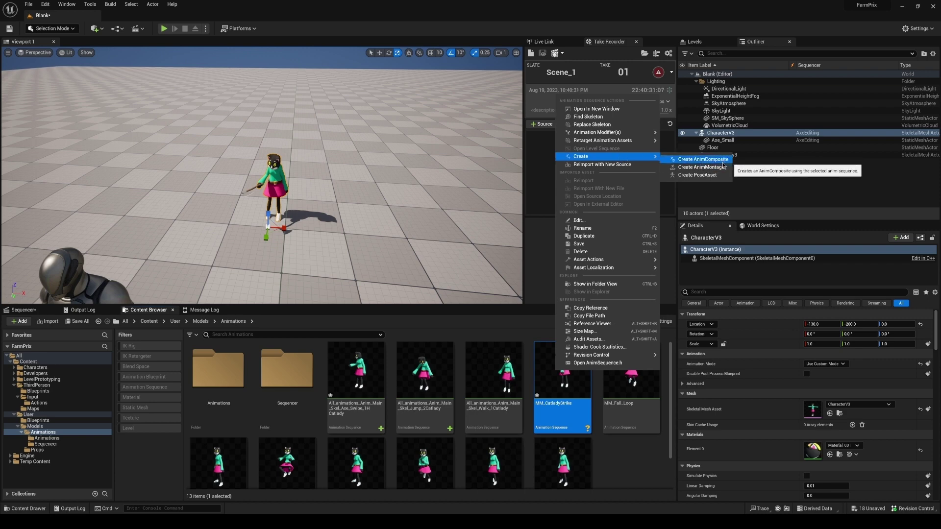
{"action": "left_click", "coordinate": [706, 167]}
{"action": "key", "text": "Return"}
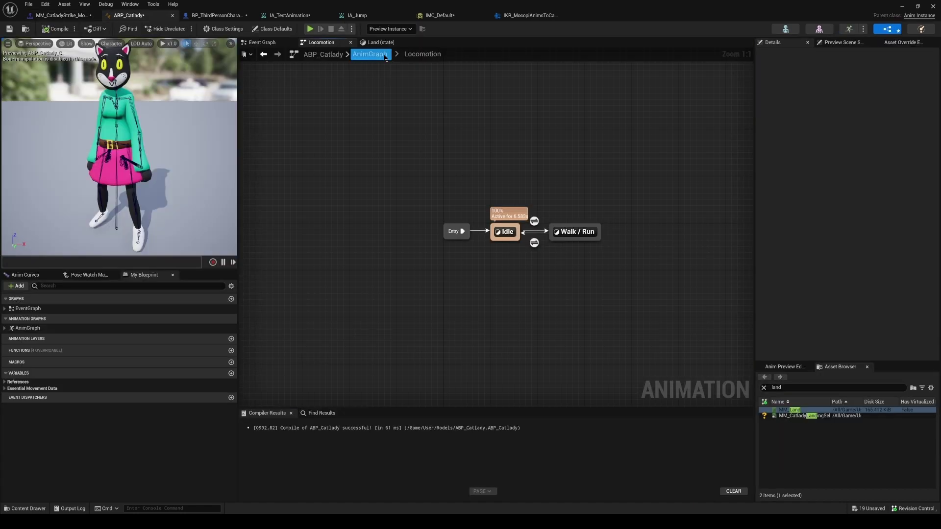
In ABP_Catlady's AnimGraph, reposition the Main States and DefaultSlot nodes in line with the Output Pose
{"action": "left_click", "coordinate": [439, 42]}
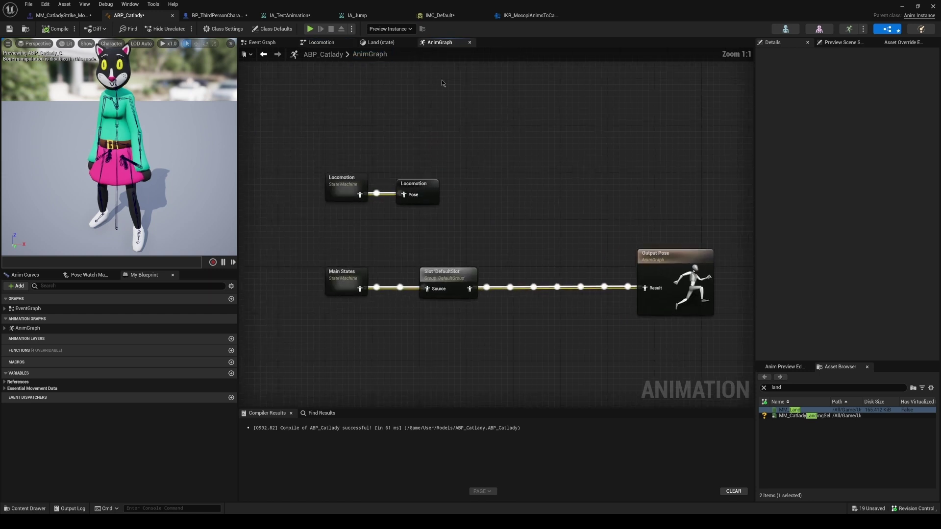
{"action": "left_click_drag", "start_coordinate": [509, 241], "coordinate": [566, 240]}
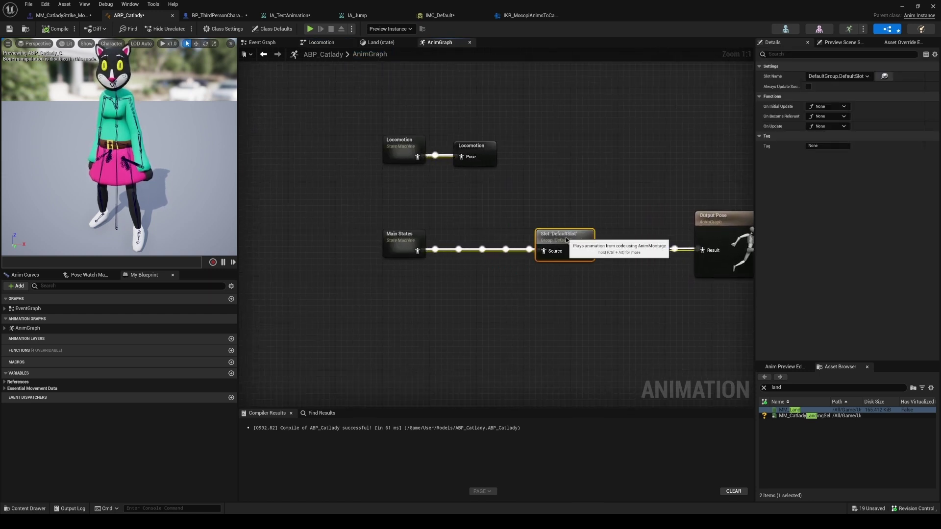
{"action": "right_click_drag", "start_coordinate": [586, 239], "coordinate": [535, 236]}
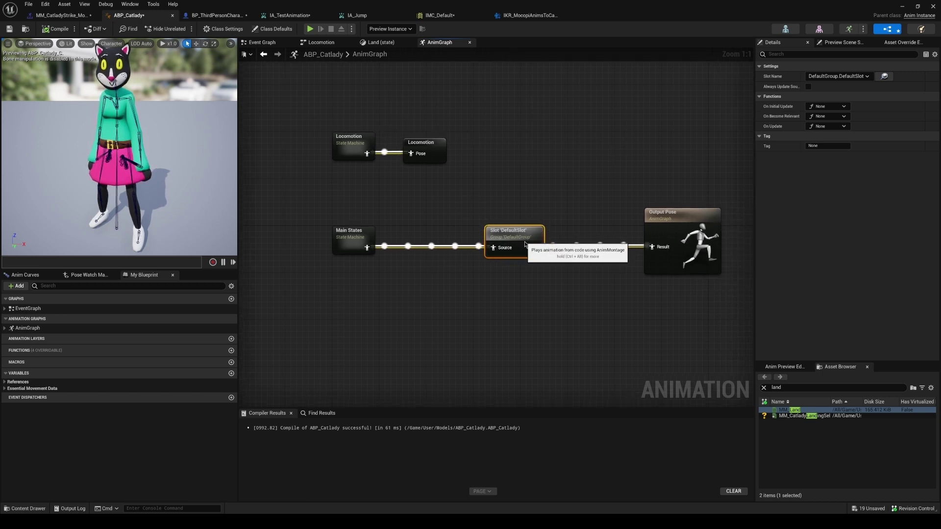
{"action": "left_click", "coordinate": [537, 193]}
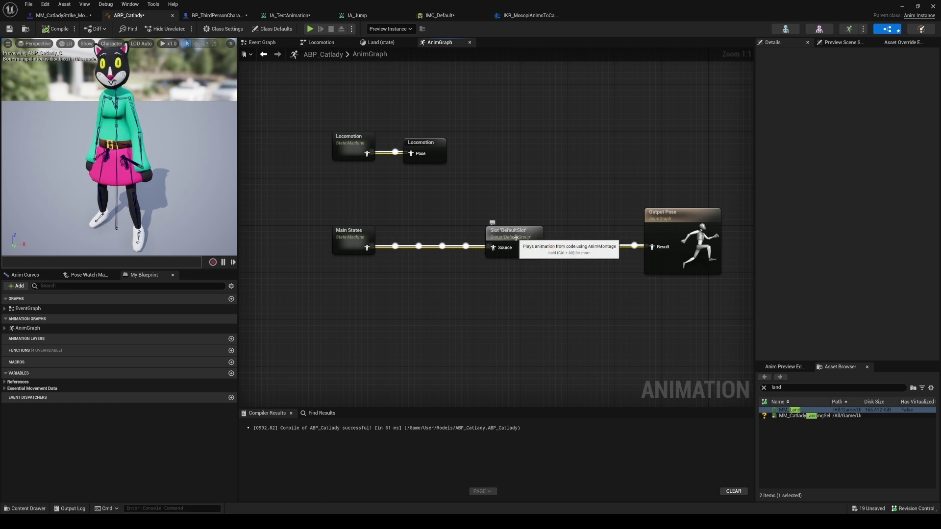
{"action": "left_click_drag", "start_coordinate": [516, 239], "coordinate": [525, 236]}
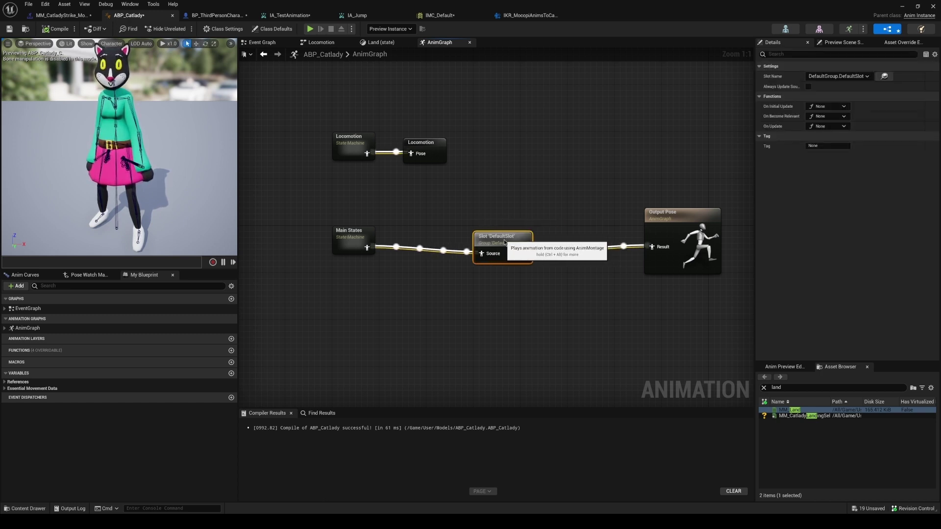
{"action": "left_click_drag", "start_coordinate": [363, 239], "coordinate": [380, 240]}
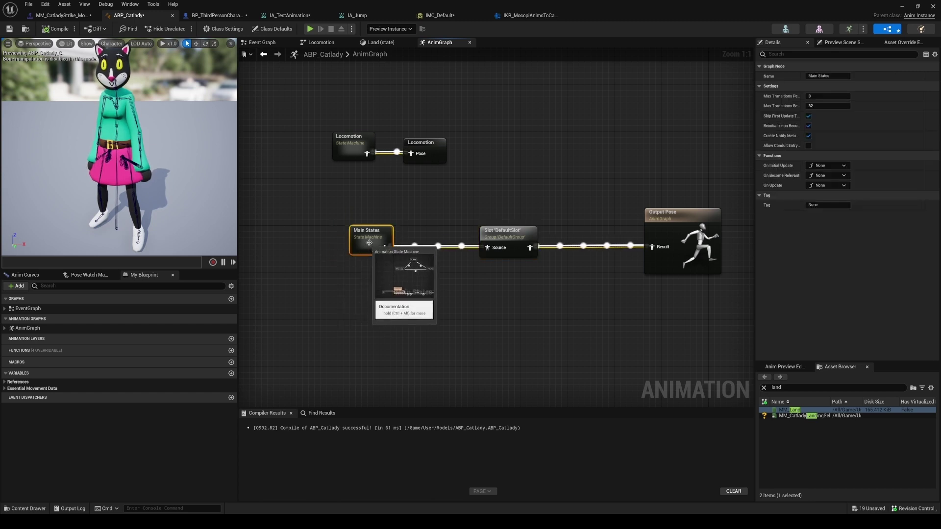
{"action": "left_click_drag", "start_coordinate": [533, 240], "coordinate": [550, 240]}
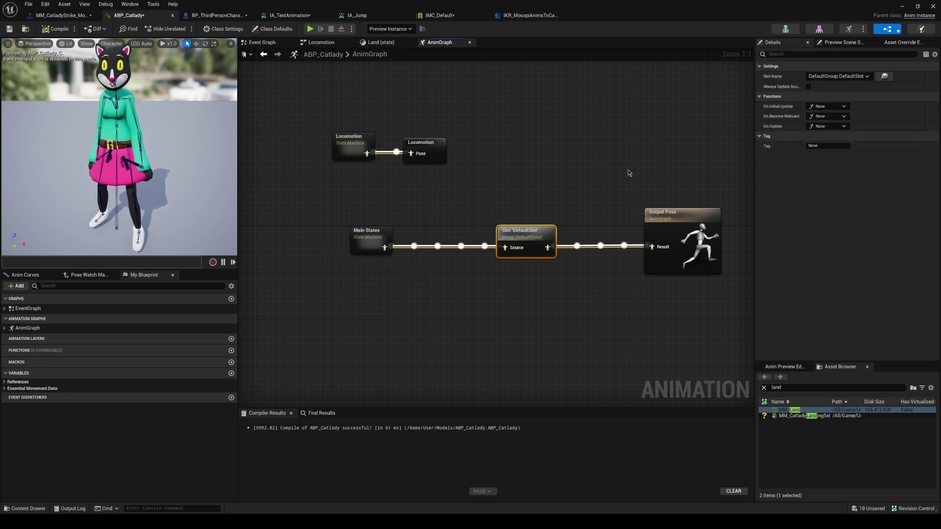
In BP_ThirdPersonCharacterUser, set Play Montage to use MM_CatladyStrike_Montage and add a Mesh component reference to the Event Graph
{"action": "left_click", "coordinate": [217, 16]}
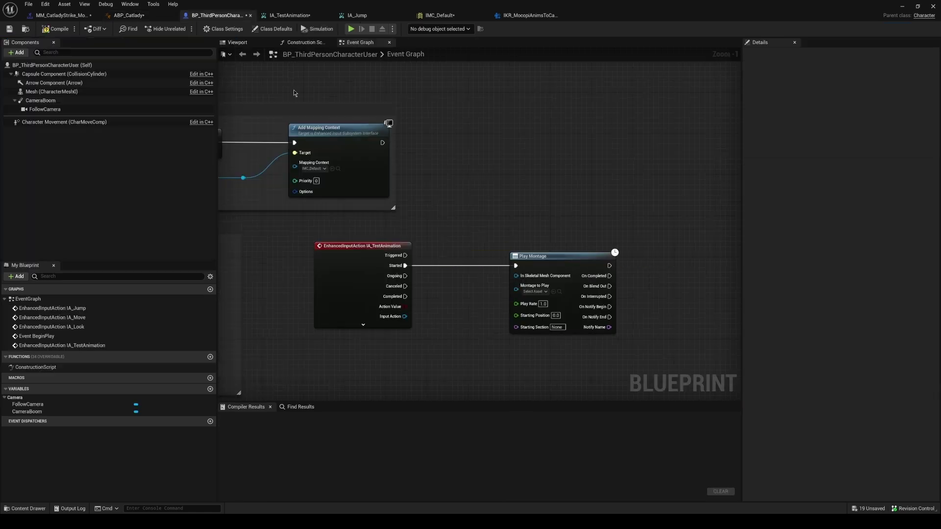
{"action": "right_click_drag", "start_coordinate": [482, 223], "coordinate": [443, 187]}
{"action": "left_click", "coordinate": [505, 243]}
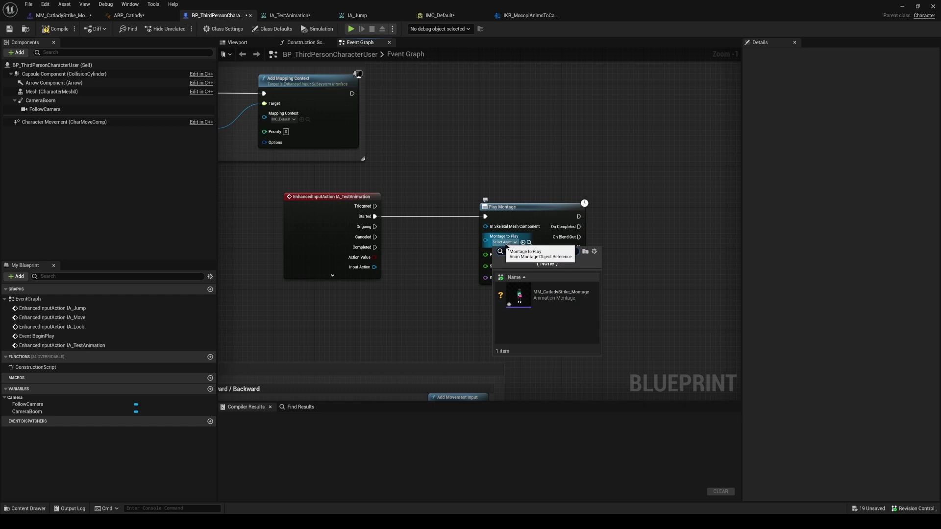
{"action": "left_click", "coordinate": [562, 301]}
{"action": "right_click_drag", "start_coordinate": [437, 172], "coordinate": [430, 180]}
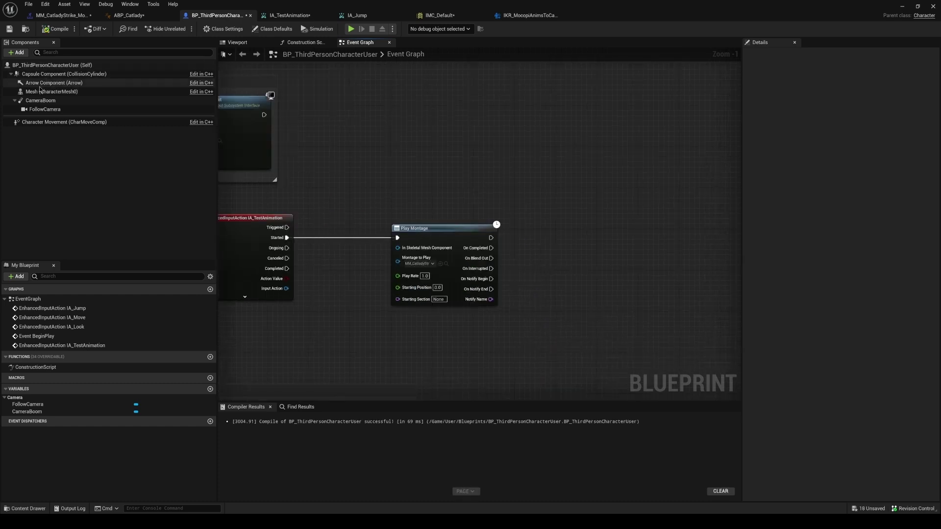
{"action": "left_click", "coordinate": [46, 92]}
{"action": "left_click_drag", "start_coordinate": [46, 92], "coordinate": [397, 248]}
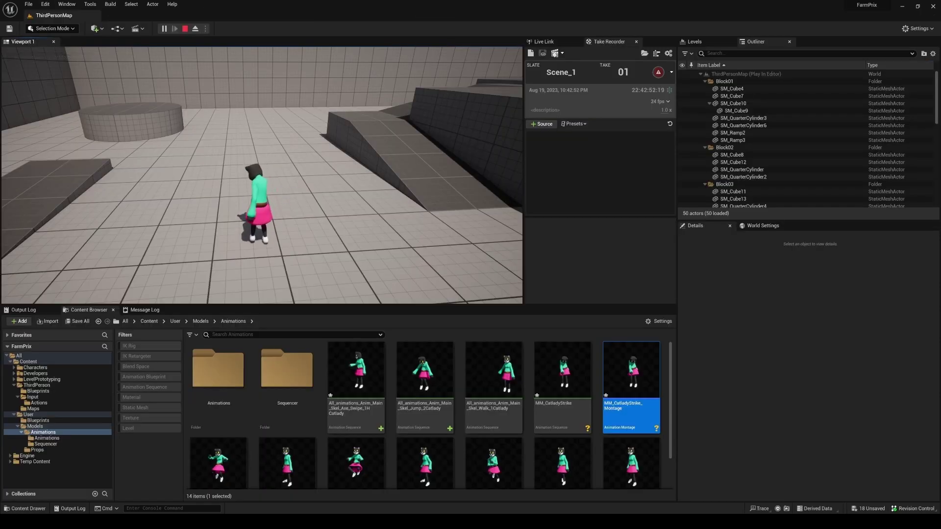
Play-test ThirdPersonMap, walking the cat lady in all four directions to check her animations
{"action": "key", "text": "s"}
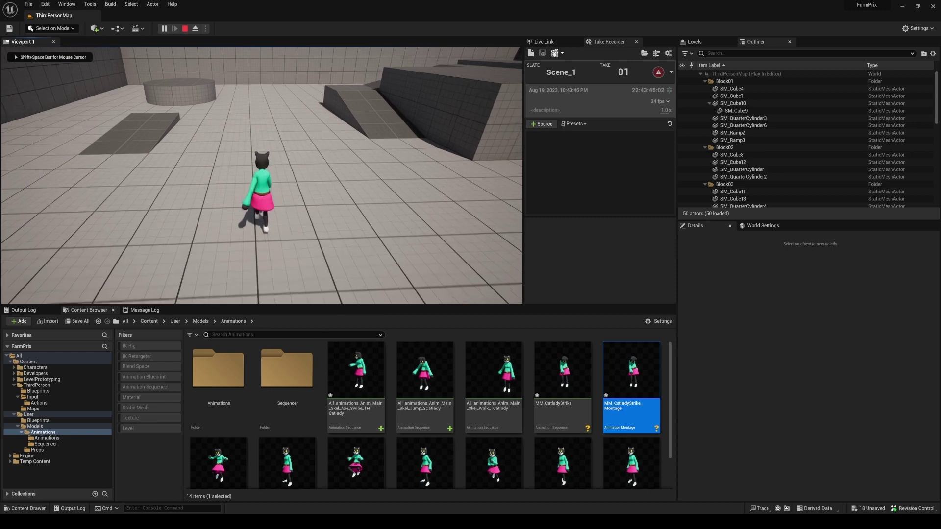
{"action": "key", "text": "d"}
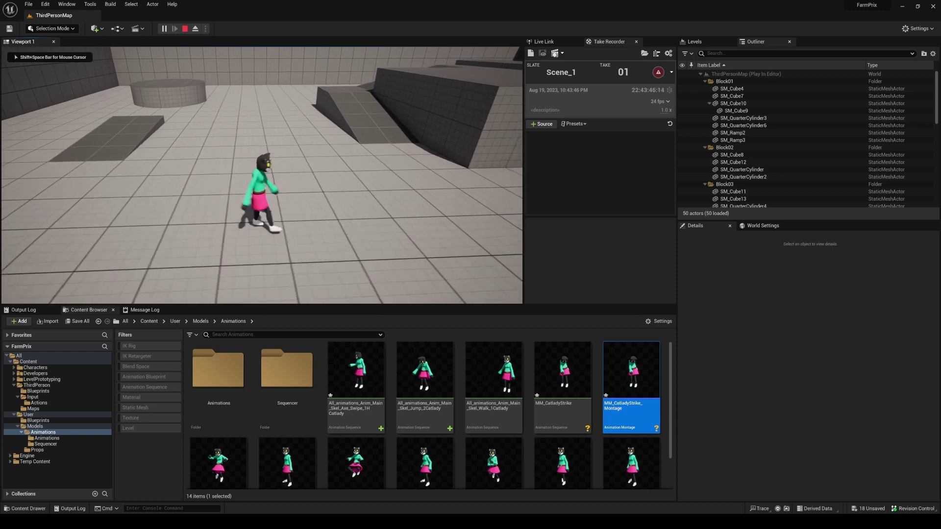
{"action": "key", "text": "s"}
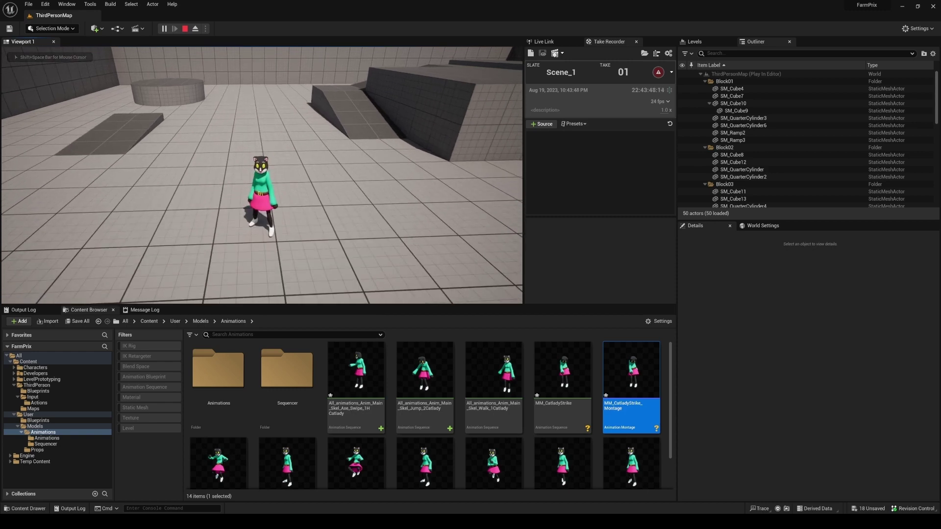
{"action": "key", "text": "d"}
{"action": "key", "text": "w"}
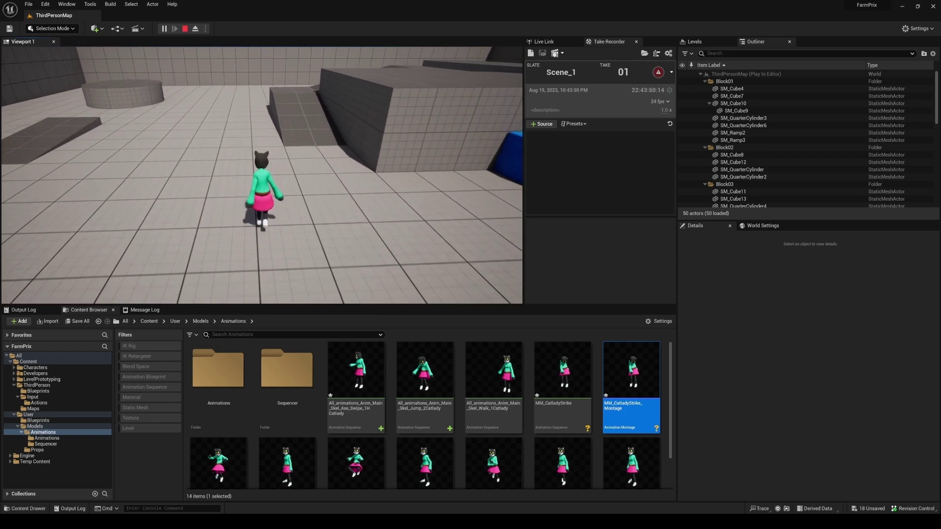
{"action": "key", "text": "a"}
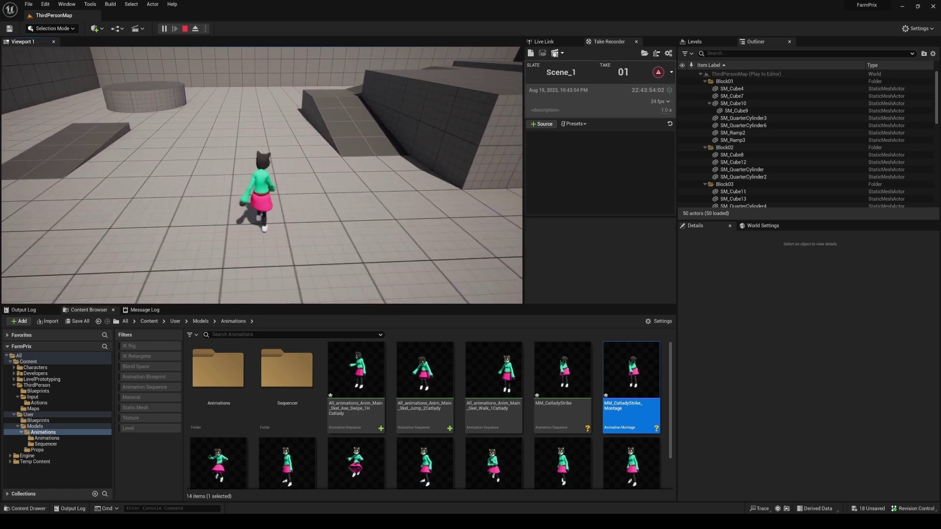
{"action": "key", "text": "d"}
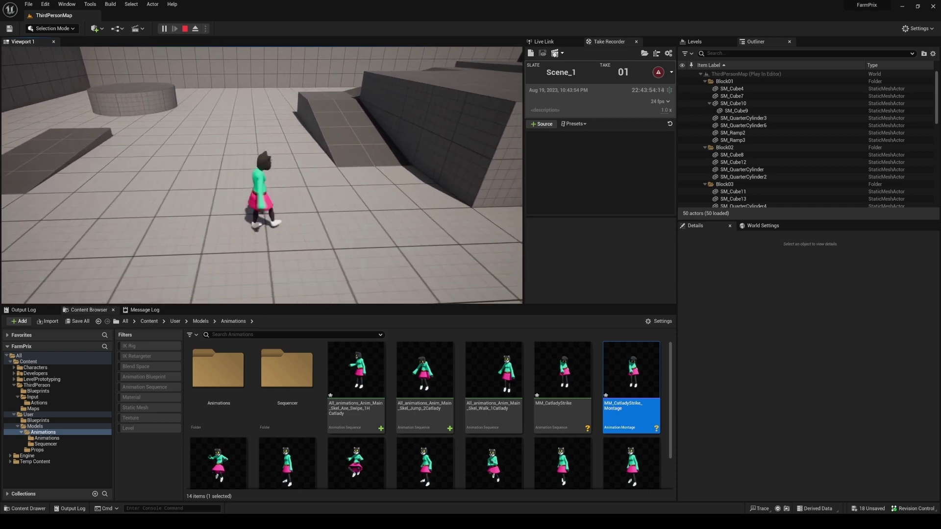
{"action": "key", "text": "s"}
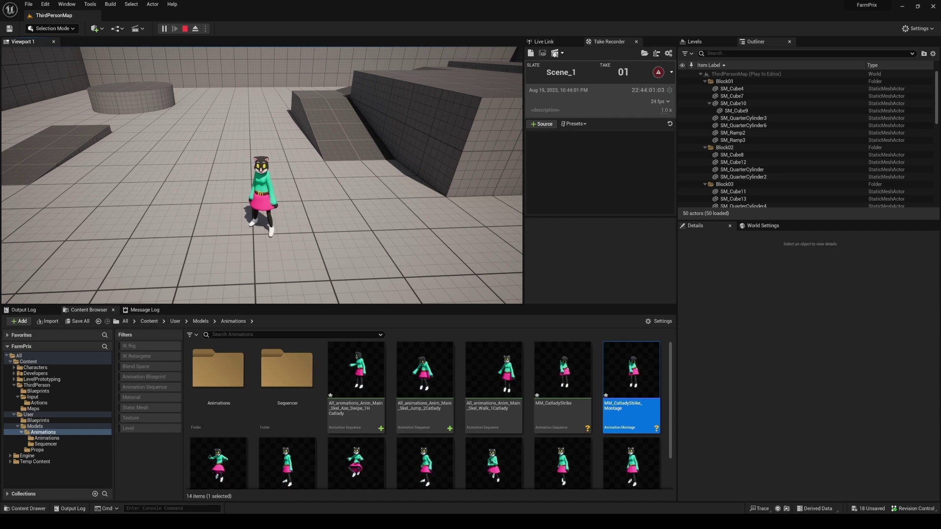